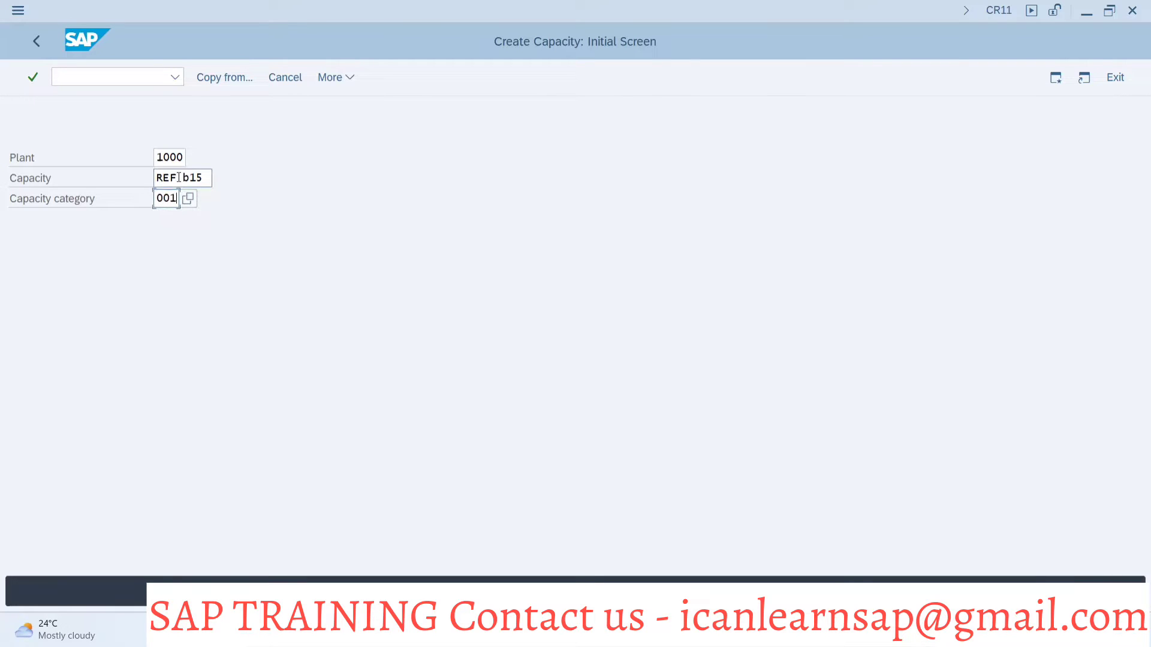
Enter POOL B15 as the name of the new capacity, keeping plant 1000 and capacity category 001
double_click(178, 177)
text(POOL)
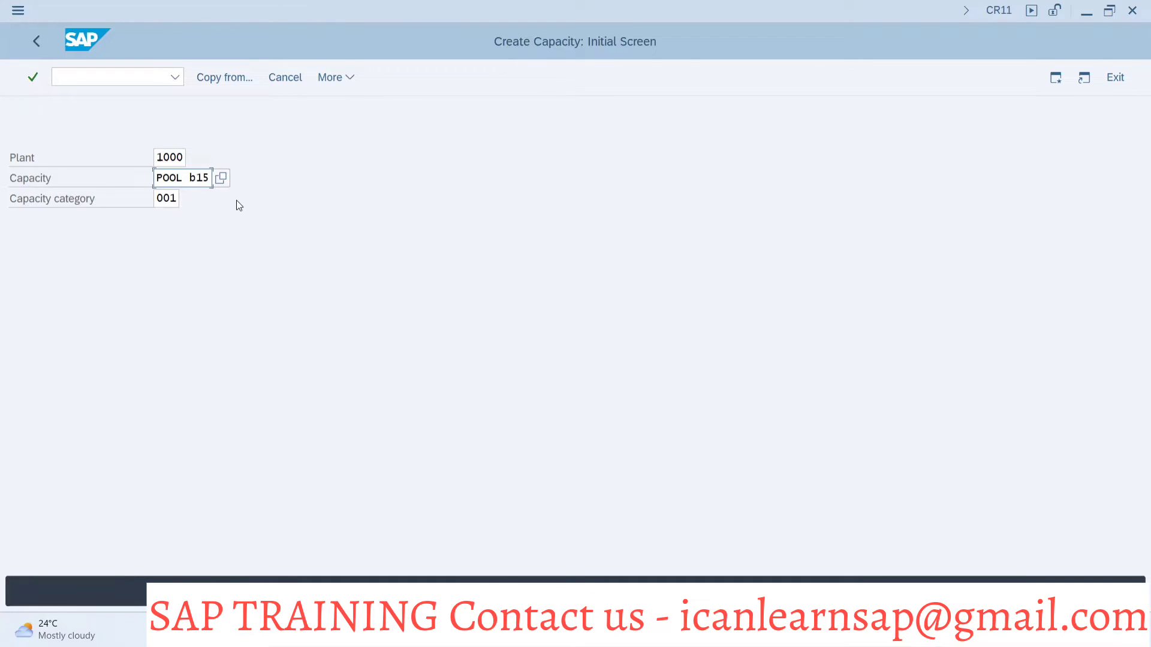
click(223, 81)
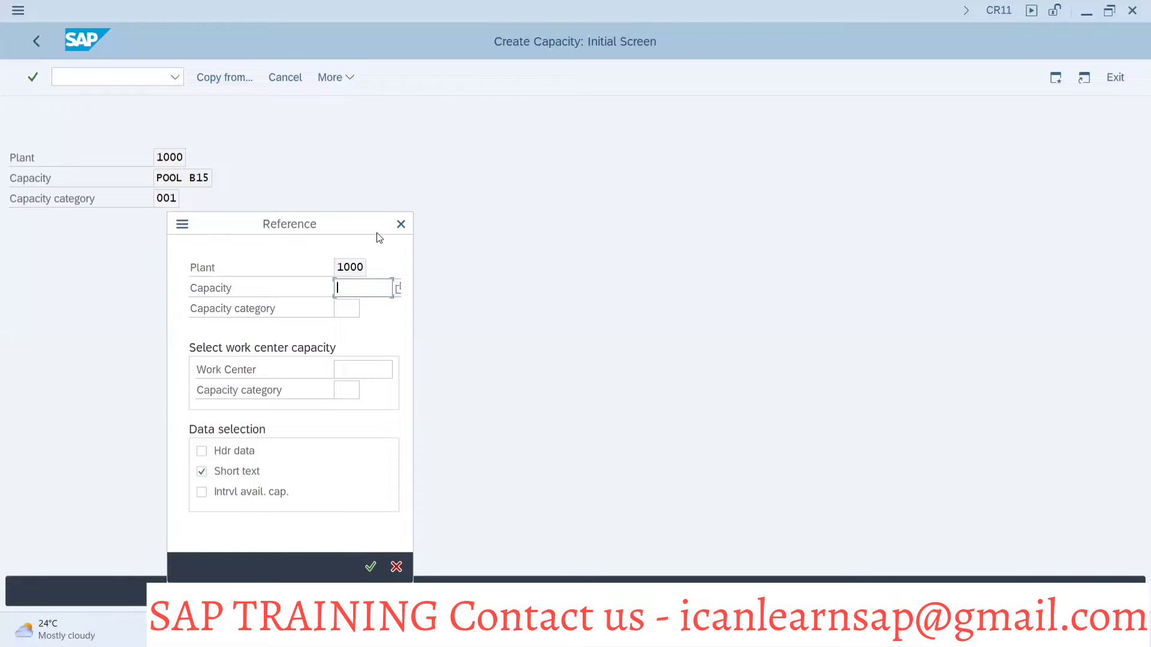
click(358, 290)
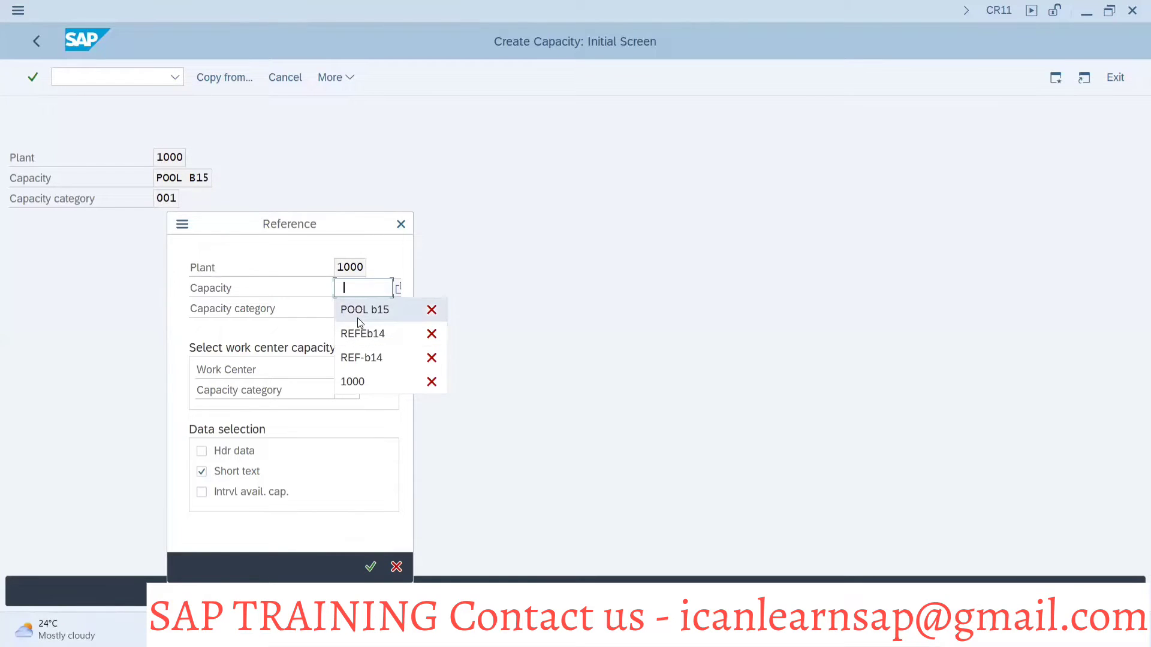
click(397, 295)
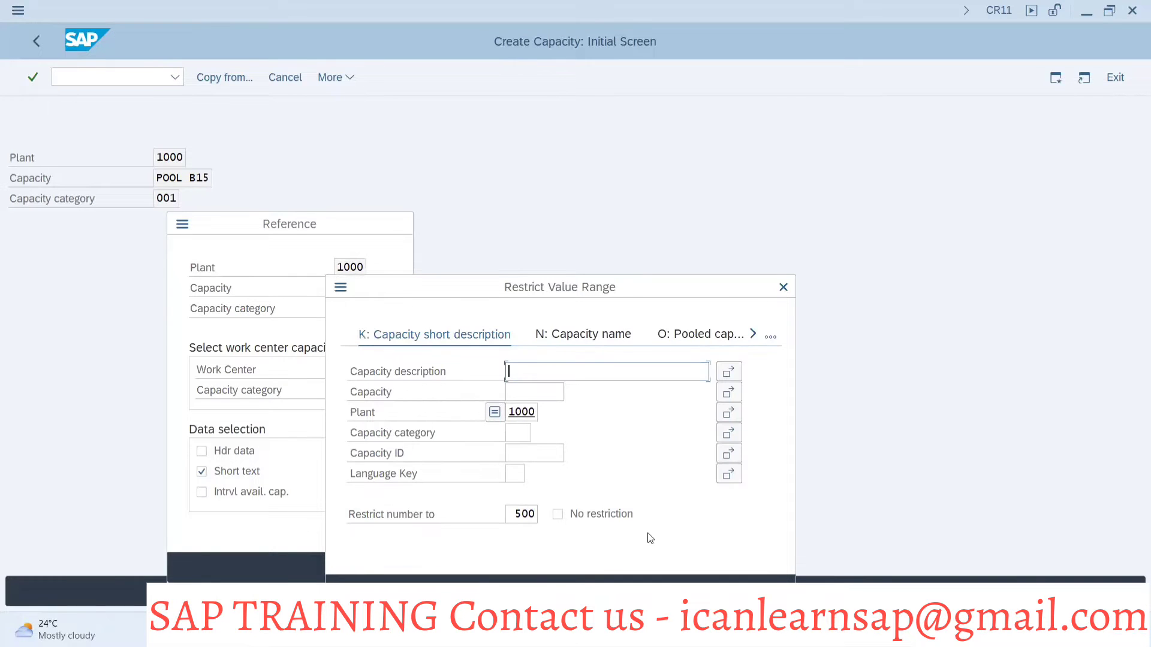
key(Return)
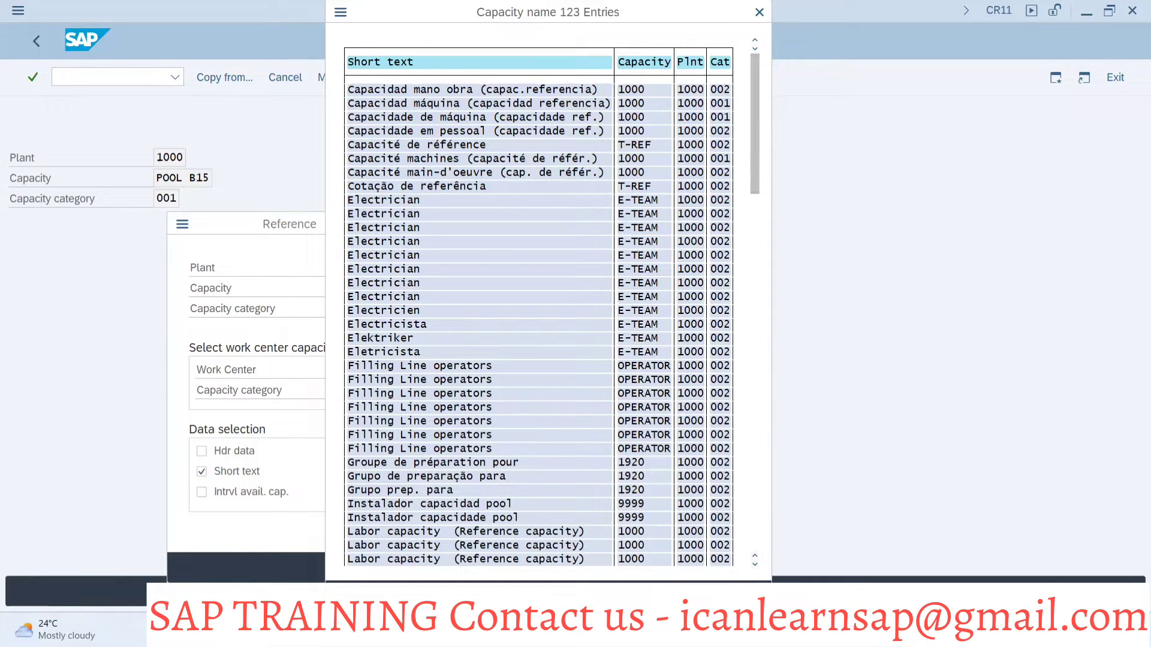
key(Escape)
click(400, 223)
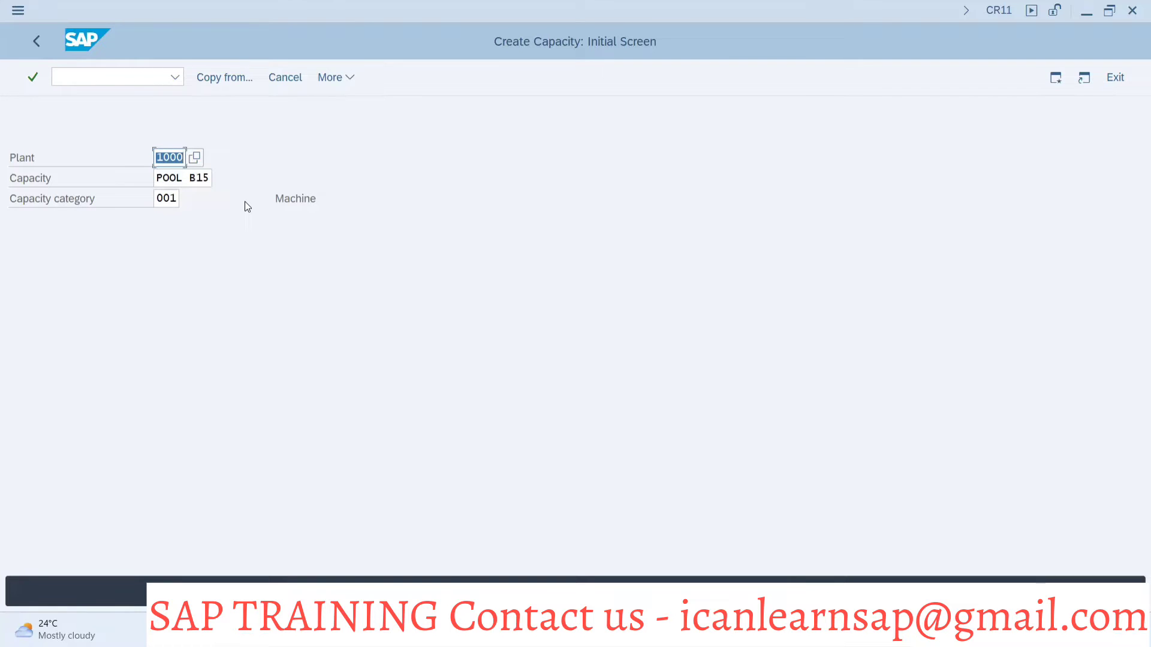
Open the header of the new capacity and enter the description "Pool Capacity"
key(Return)
text(P)
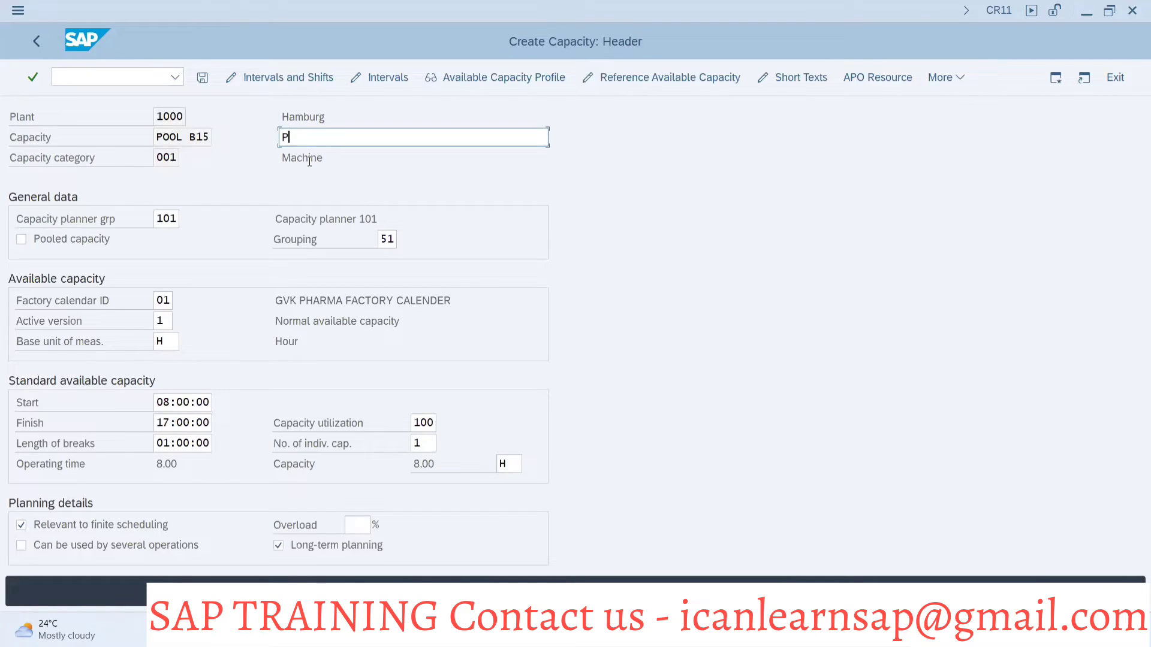
text(ool Capacity)
Set the capacity planner group to B15 and mark the capacity as pooled
click(177, 220)
key(BackSpace)
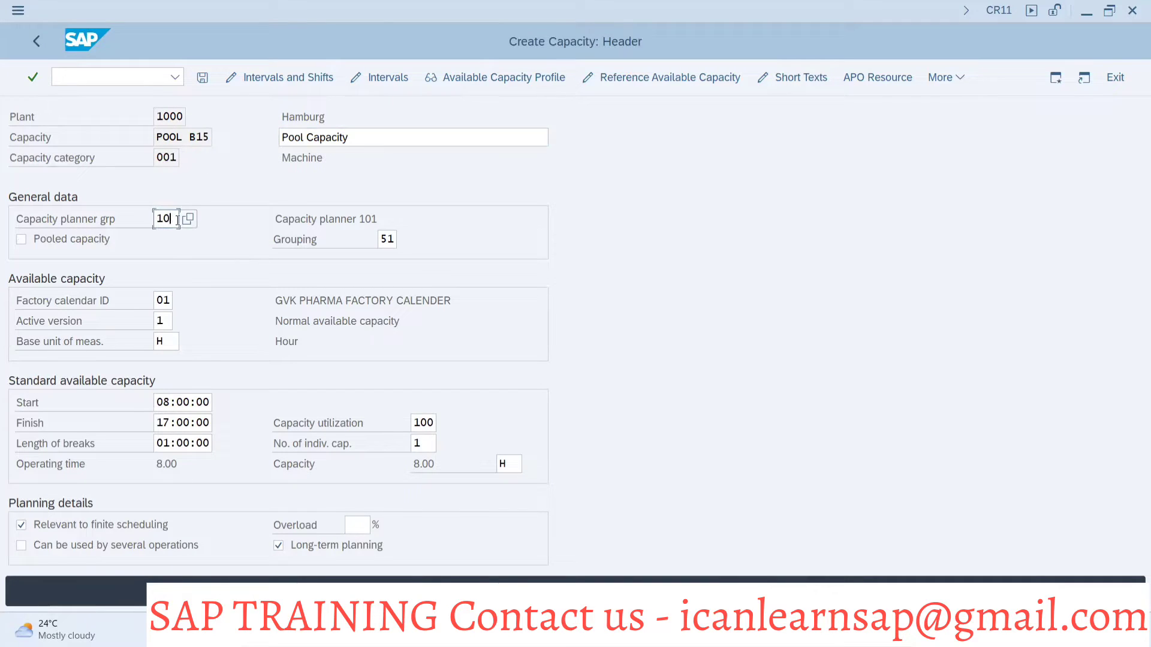
key(BackSpace)
click(181, 245)
click(22, 243)
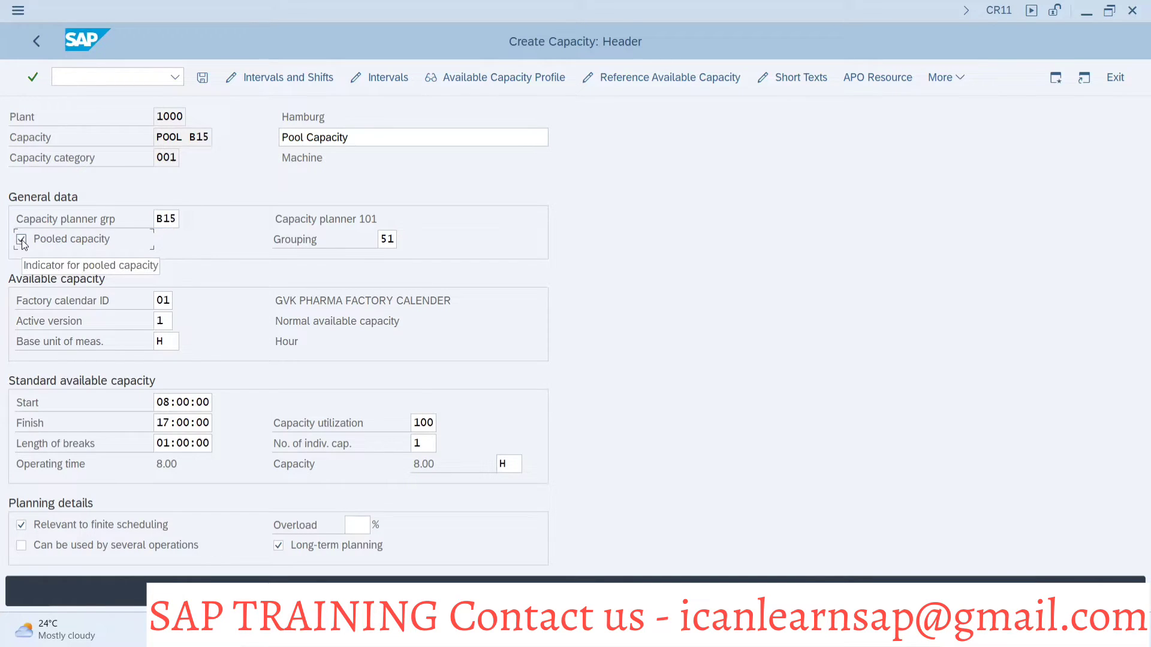
Set both the start and finish times of the standard available capacity to 06:00:00
click(168, 403)
key(BackSpace)
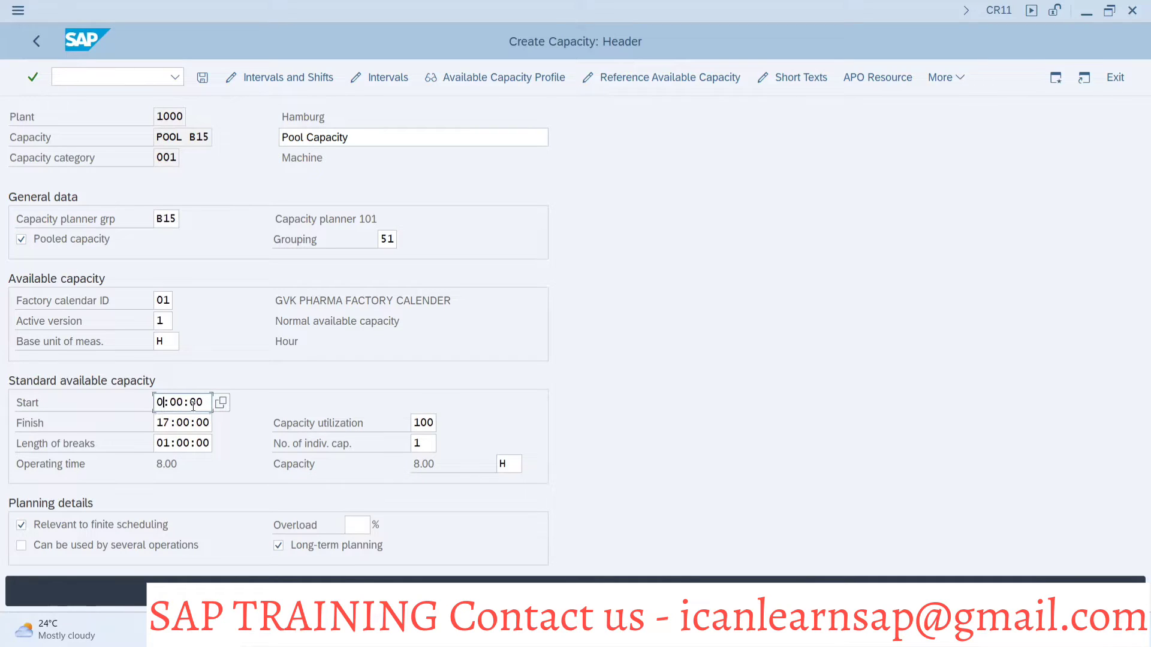
text(6)
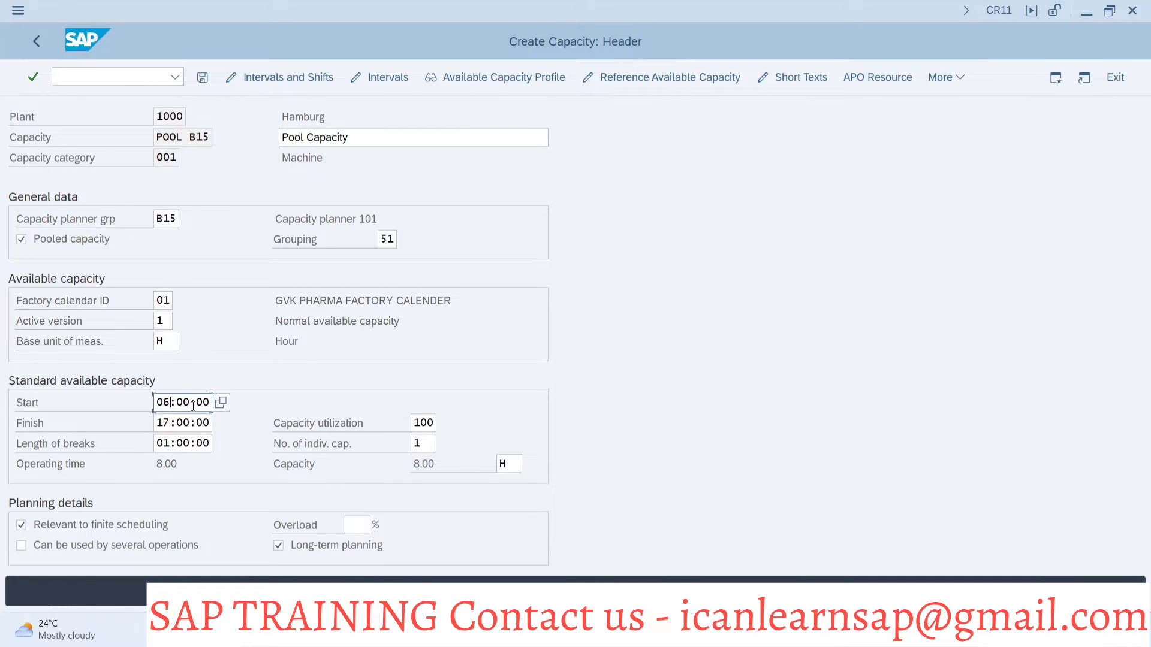
click(169, 426)
key(BackSpace)
key(BackSpace)
text(06)
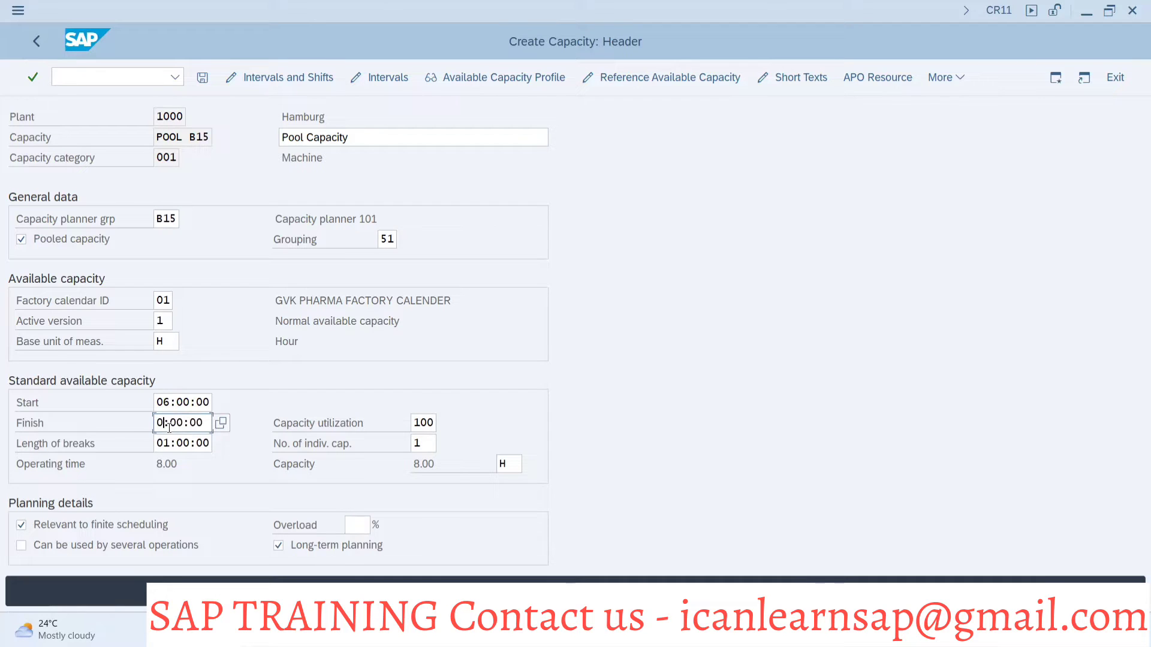
Set the length of breaks to 01:20:00 and save the pooled capacity
click(170, 445)
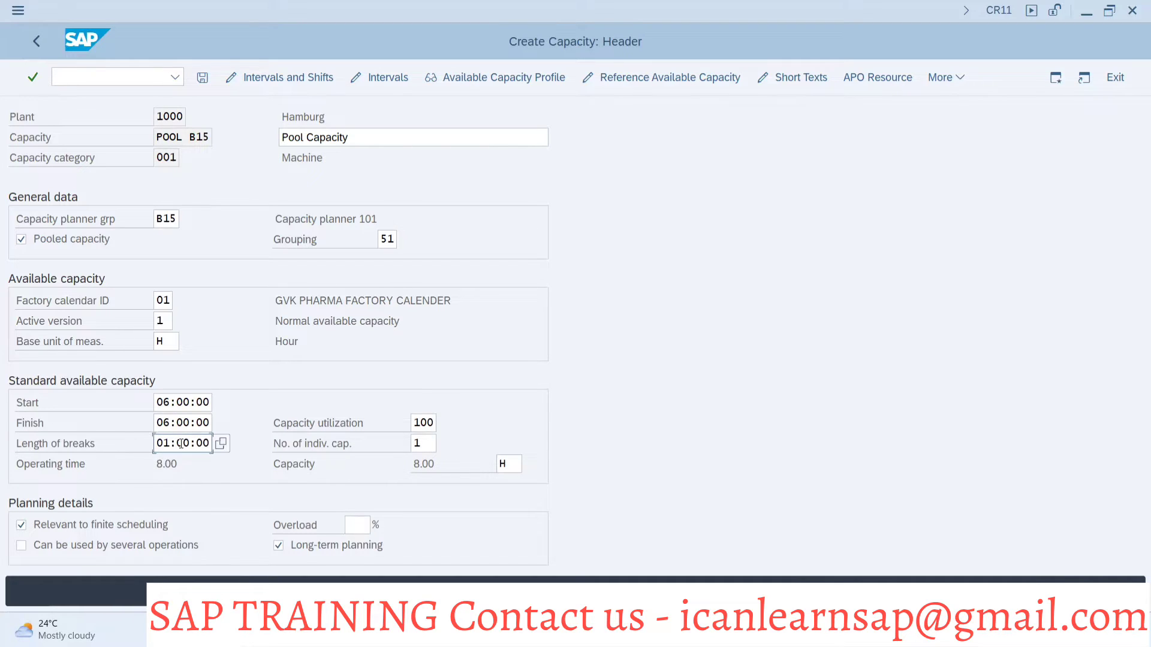
text(2)
key(Return)
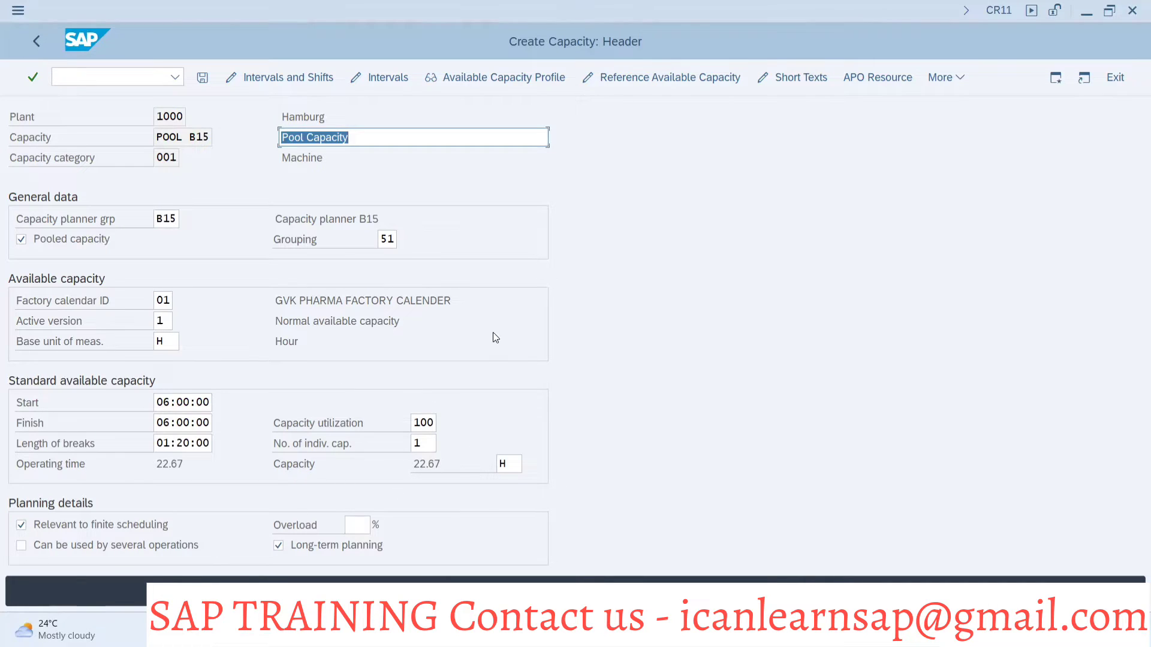
click(203, 84)
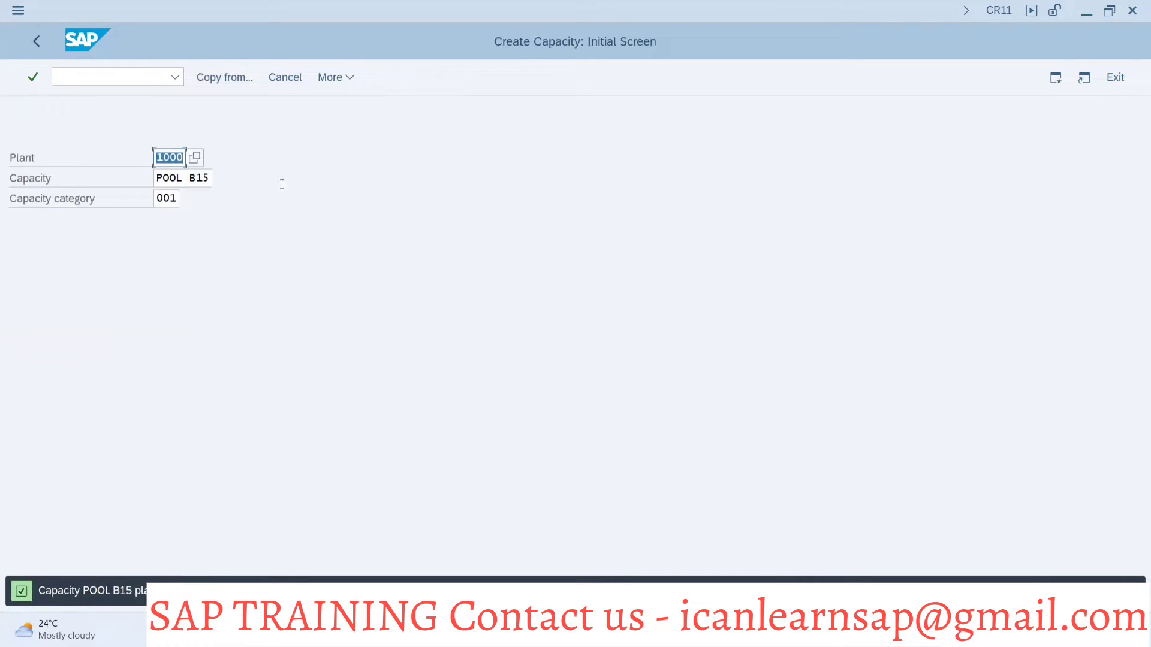
Switch to the SAP Easy Access session and open work center PLS-MOLD of plant 1000 with transaction CR02
key(alt+Tab)
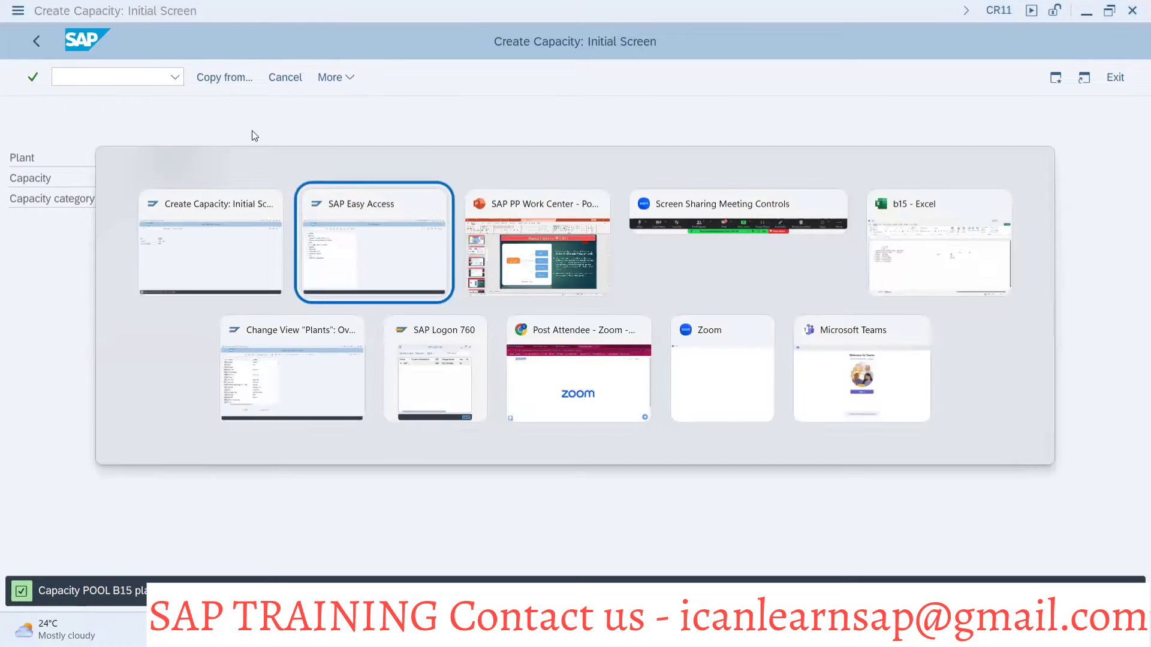
text(/nc)
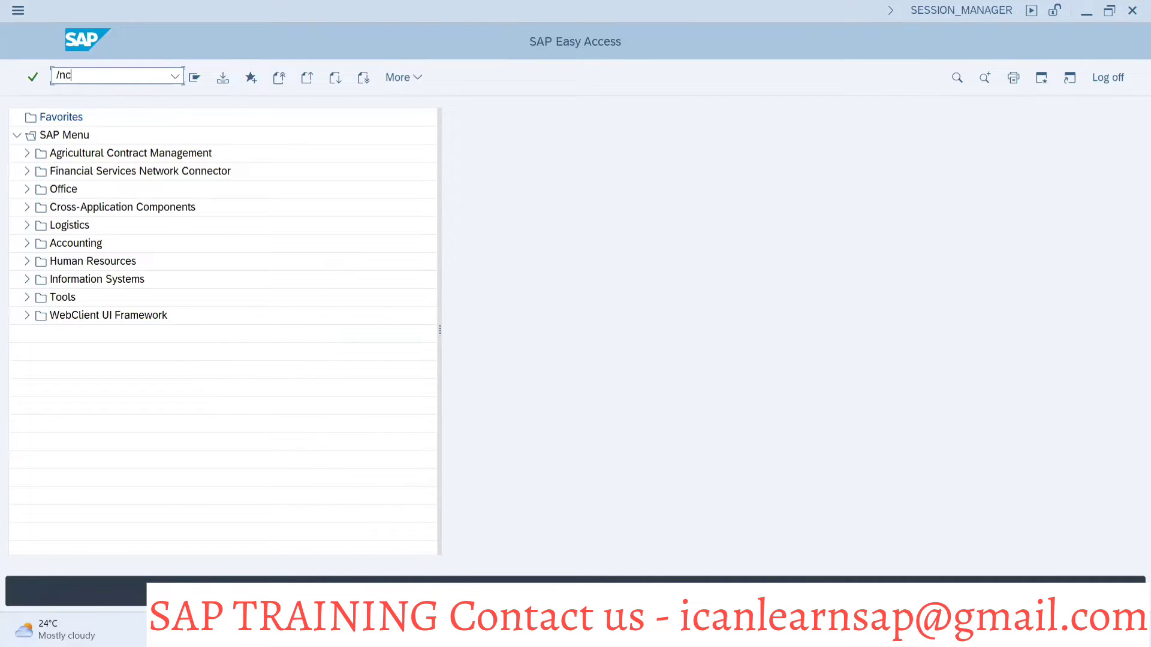
text(r02)
key(Return)
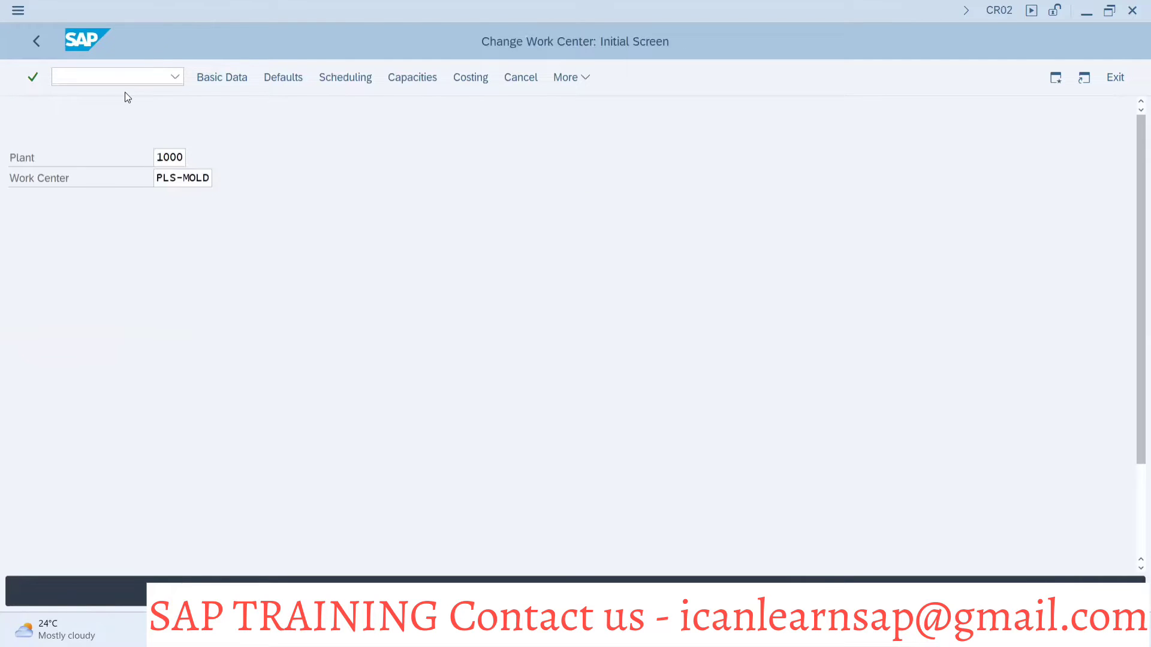
key(Return)
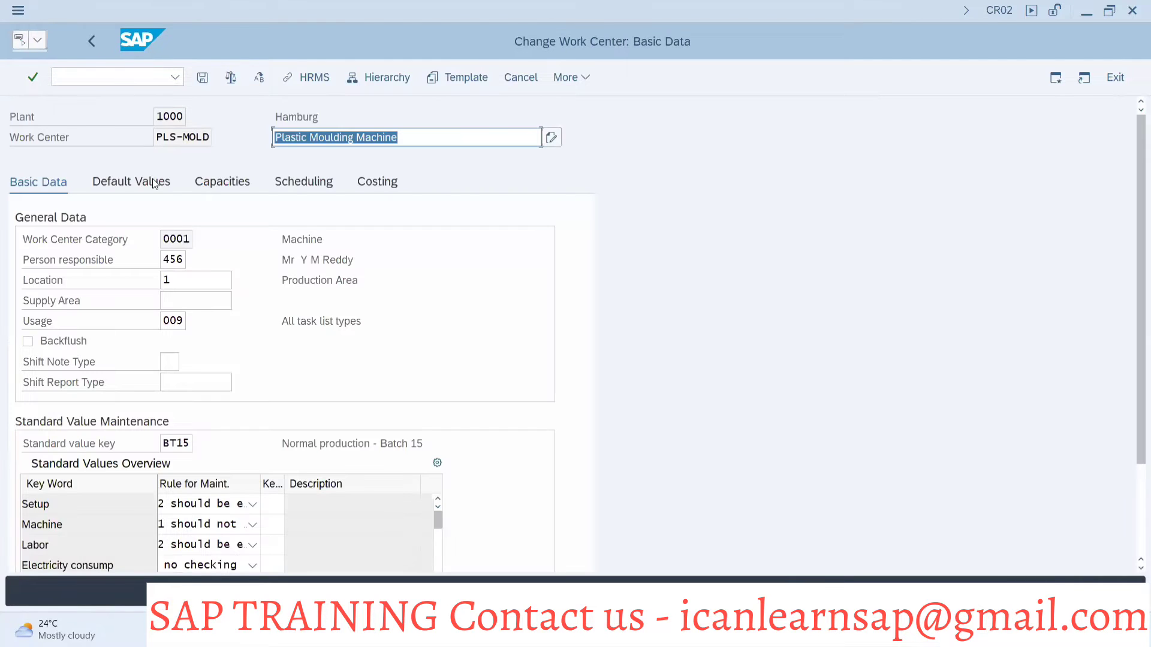
Open the work center's machine capacity header and try to mark it as pooled capacity
click(201, 181)
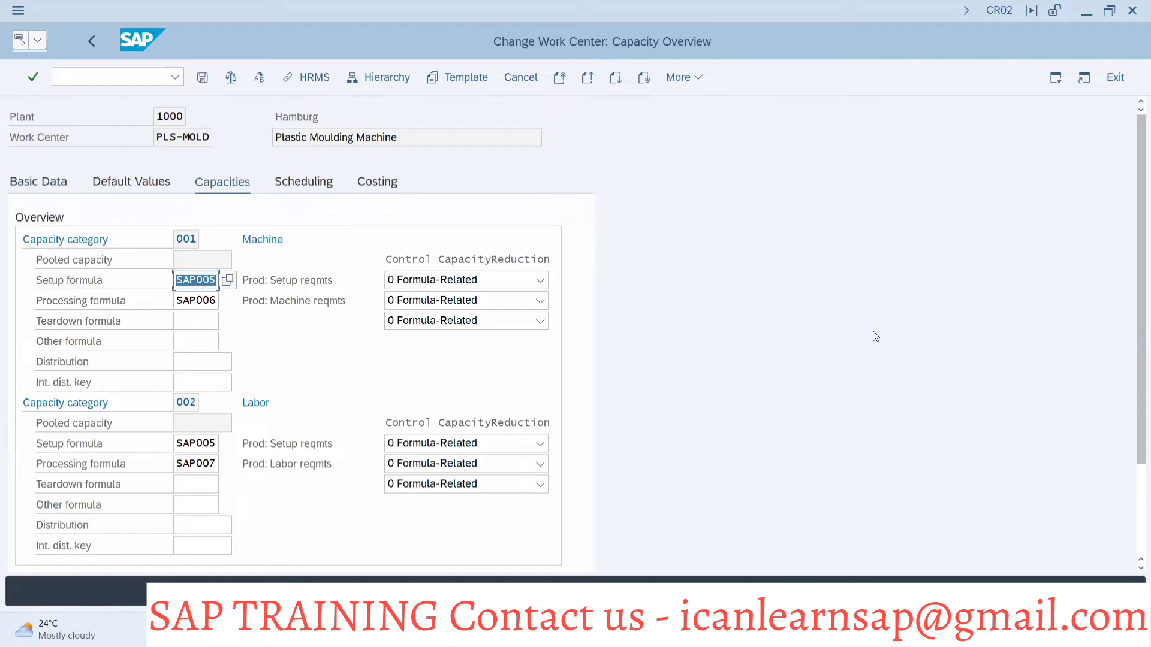
click(1137, 531)
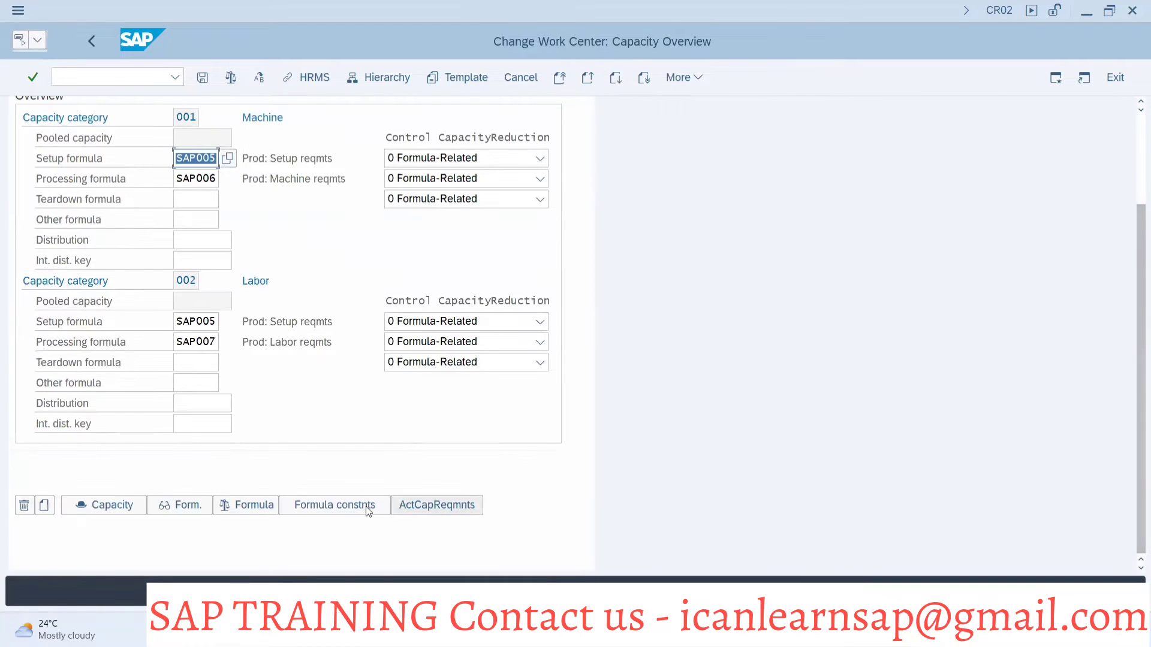
click(96, 504)
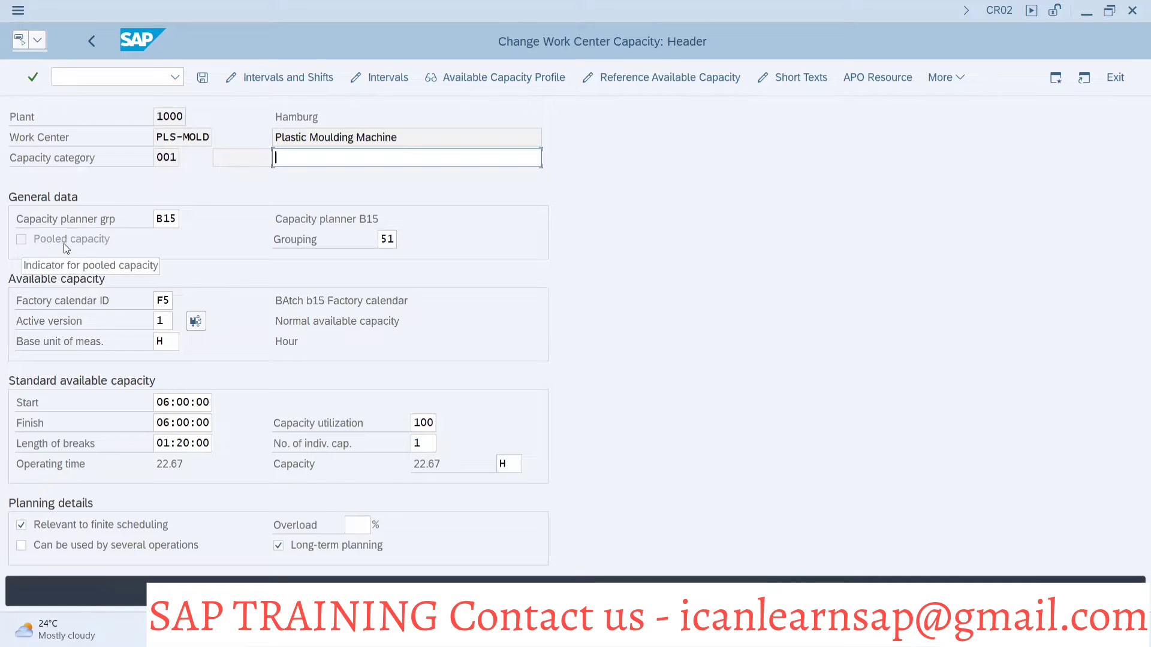
click(21, 243)
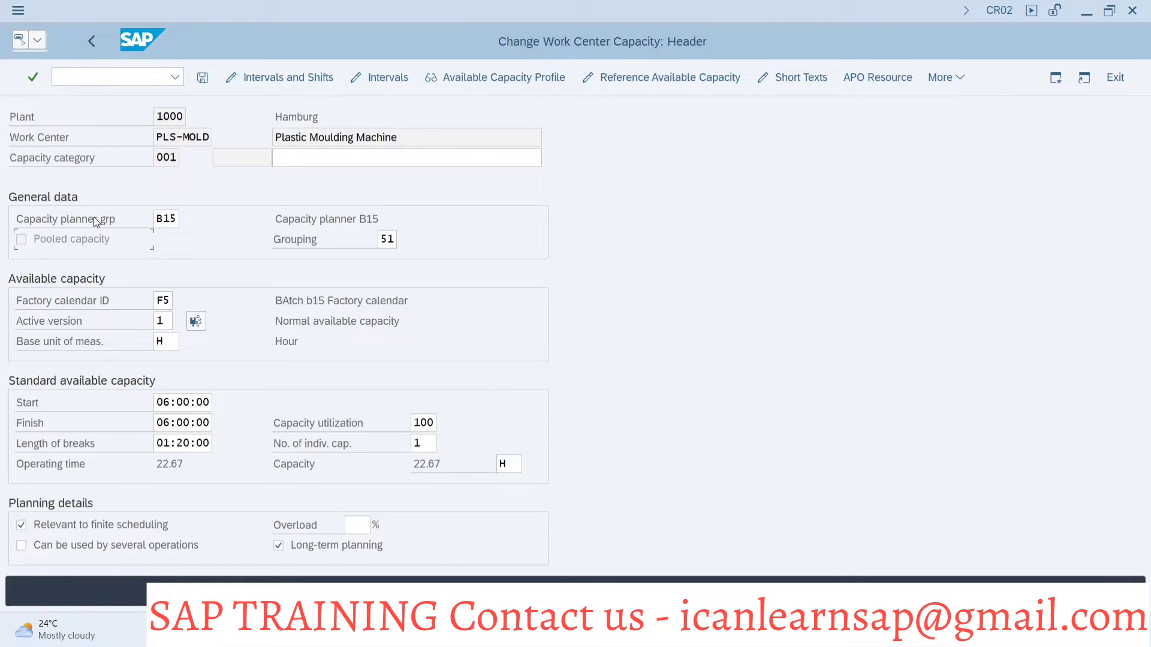
Switch to the work center presentation in PowerPoint and review the Pooled Capacity and Reference Capacity slides
key(alt+Tab)
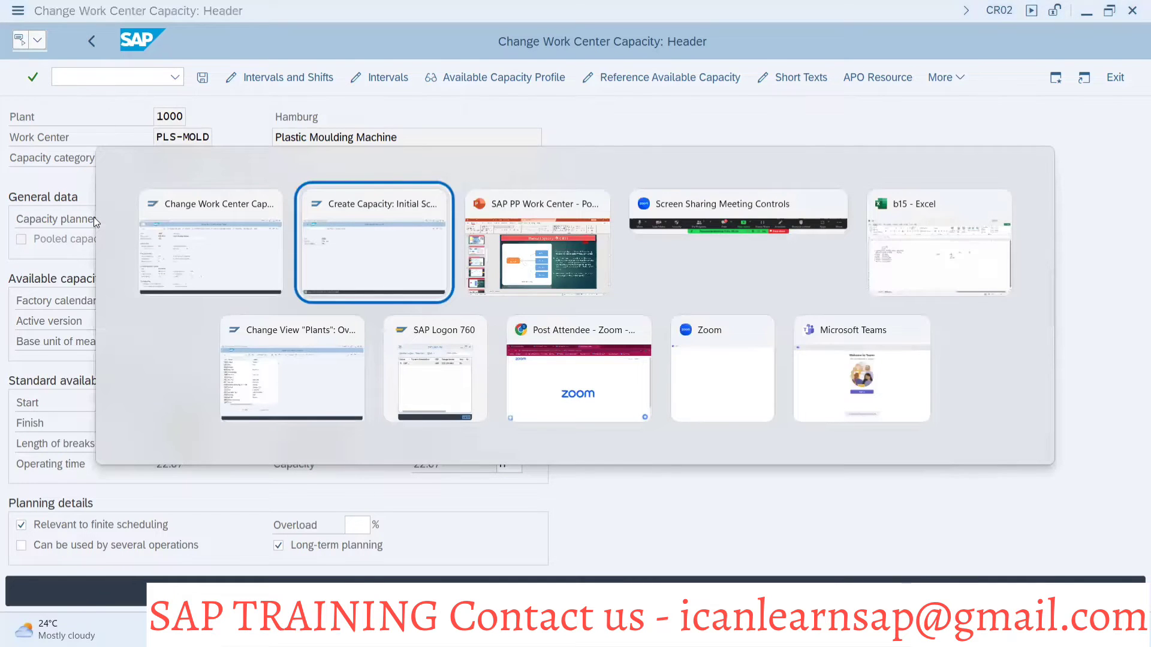
key(alt+Tab)
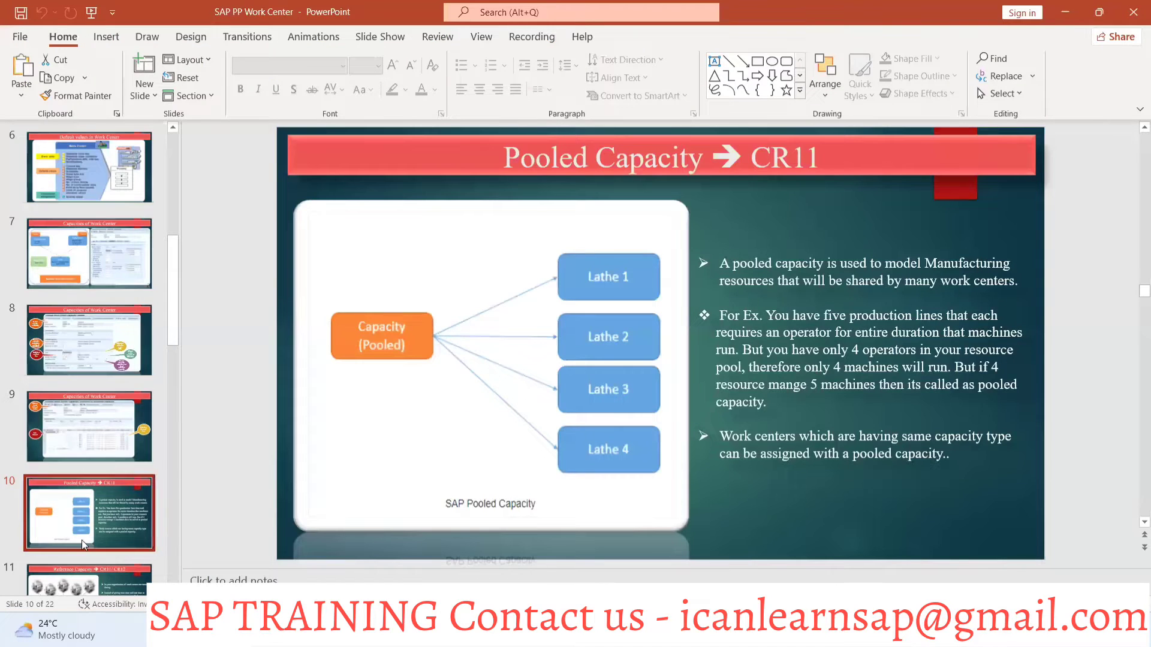
click(85, 578)
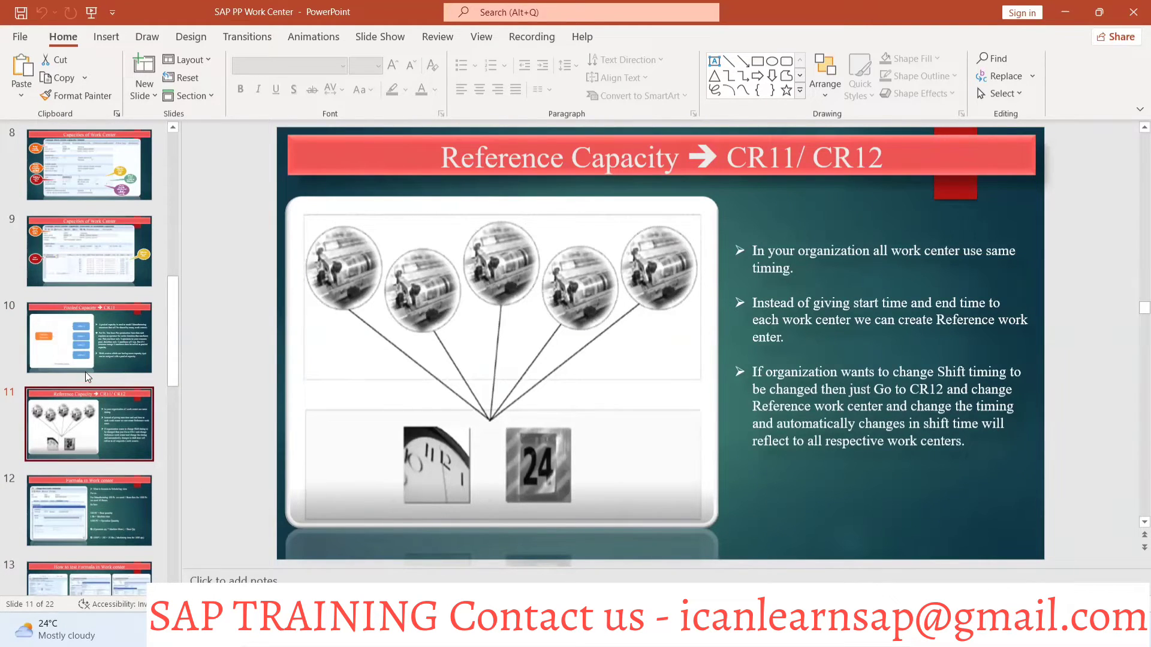
key(alt)
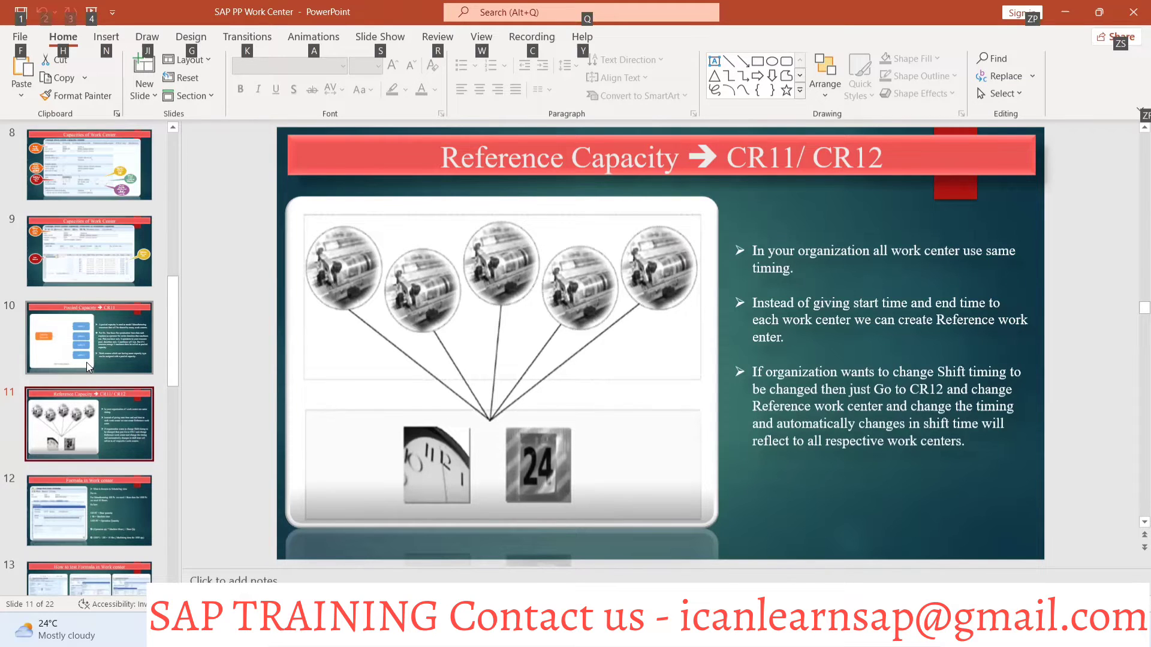
click(88, 355)
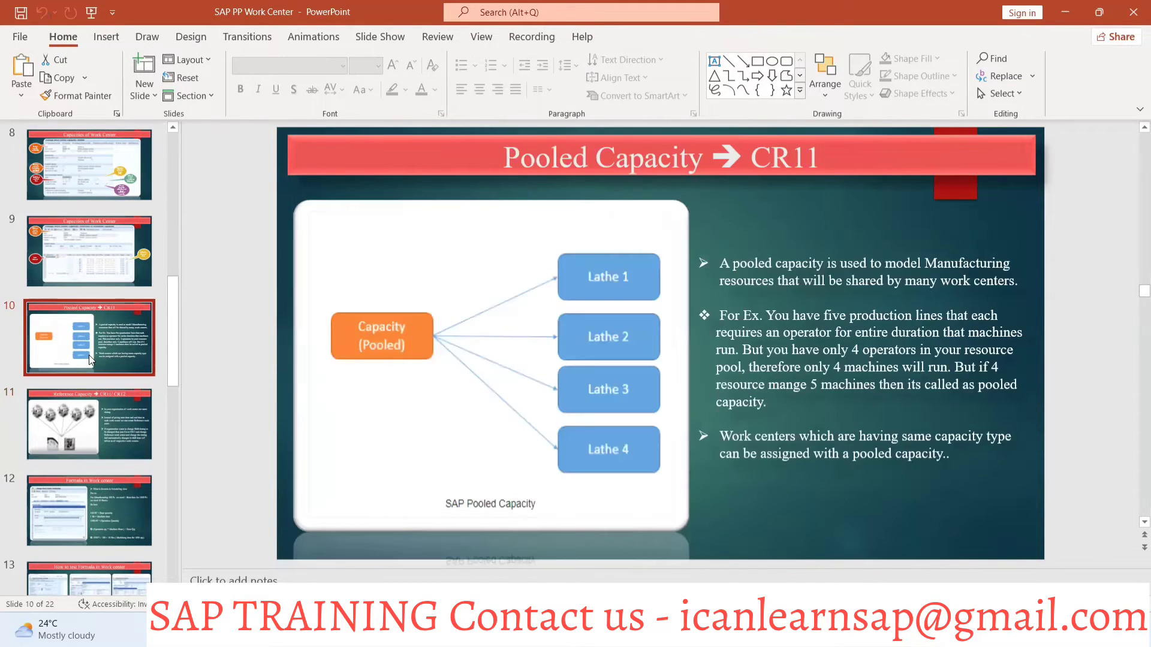
Check the number of individual capacities in the SAP work center capacity, and return to the Reference Capacity slide in PowerPoint
key(alt+Tab)
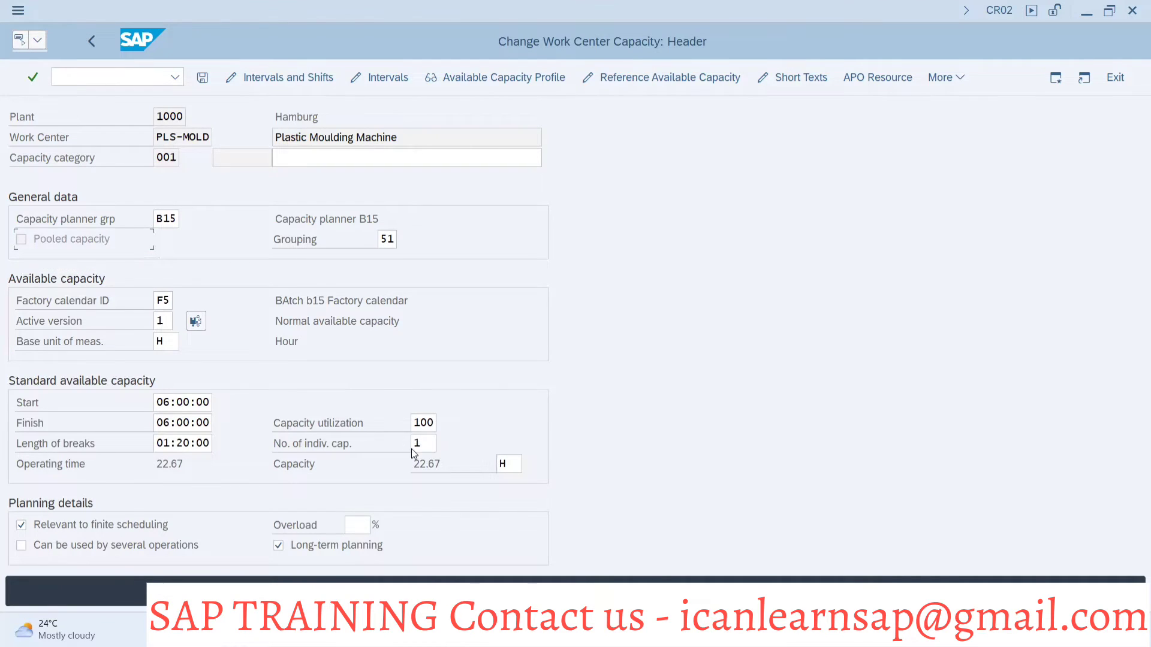
click(430, 448)
key(alt+Tab)
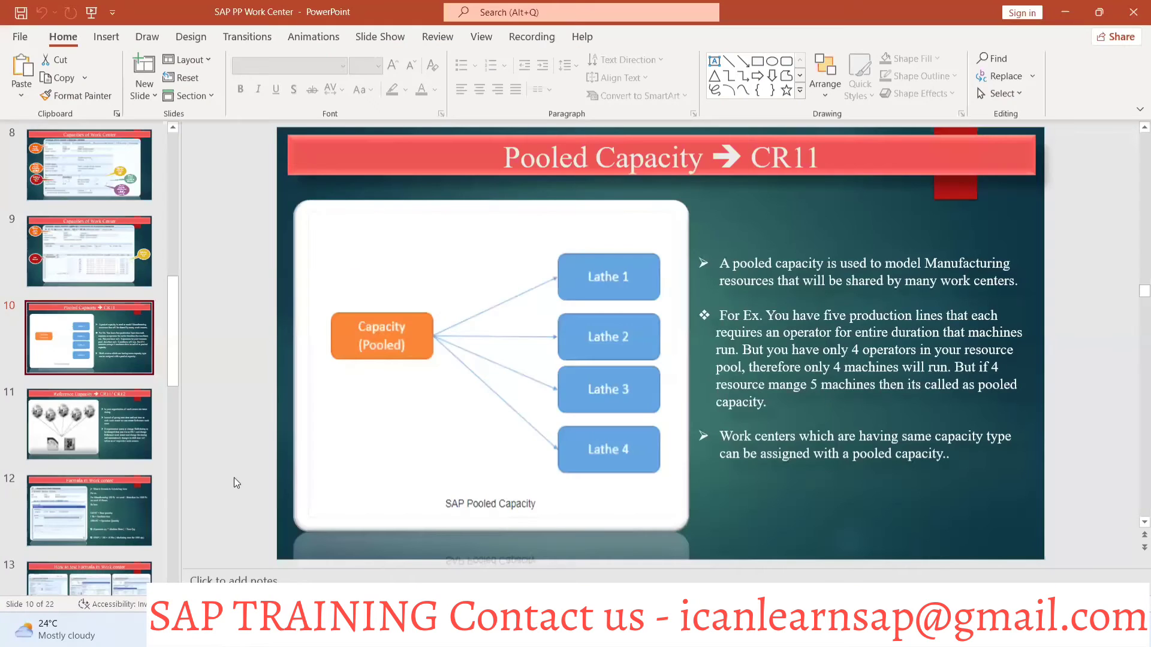
click(93, 444)
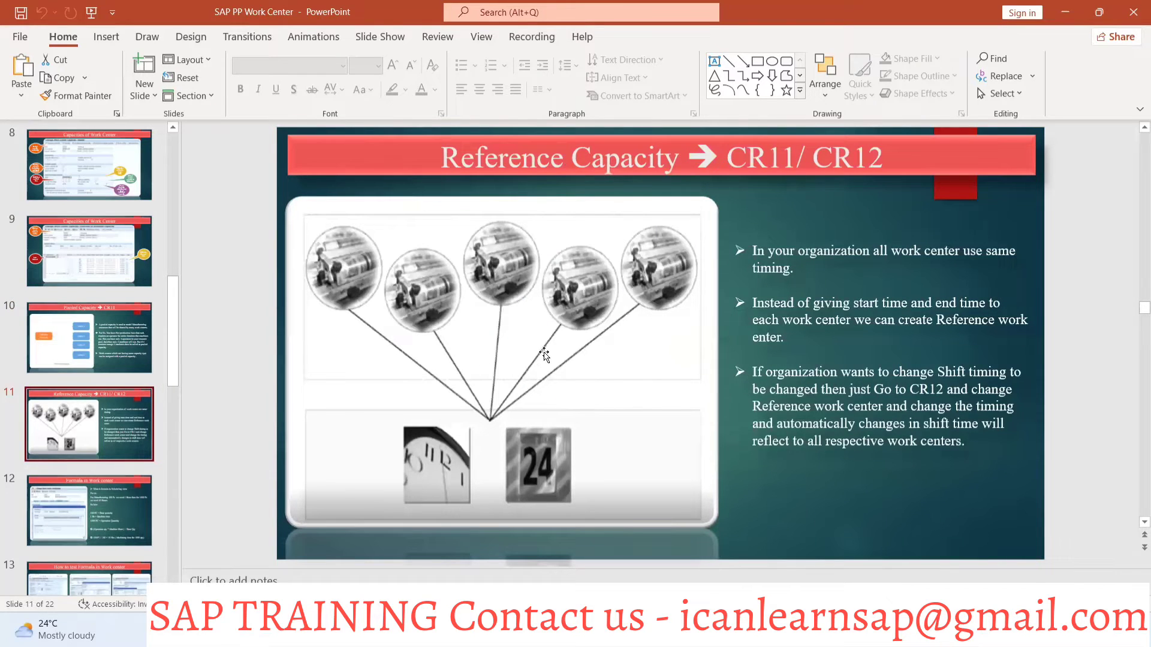
Switch back to the SAP work center session and start transaction CR11 for creating a capacity
key(alt+Tab)
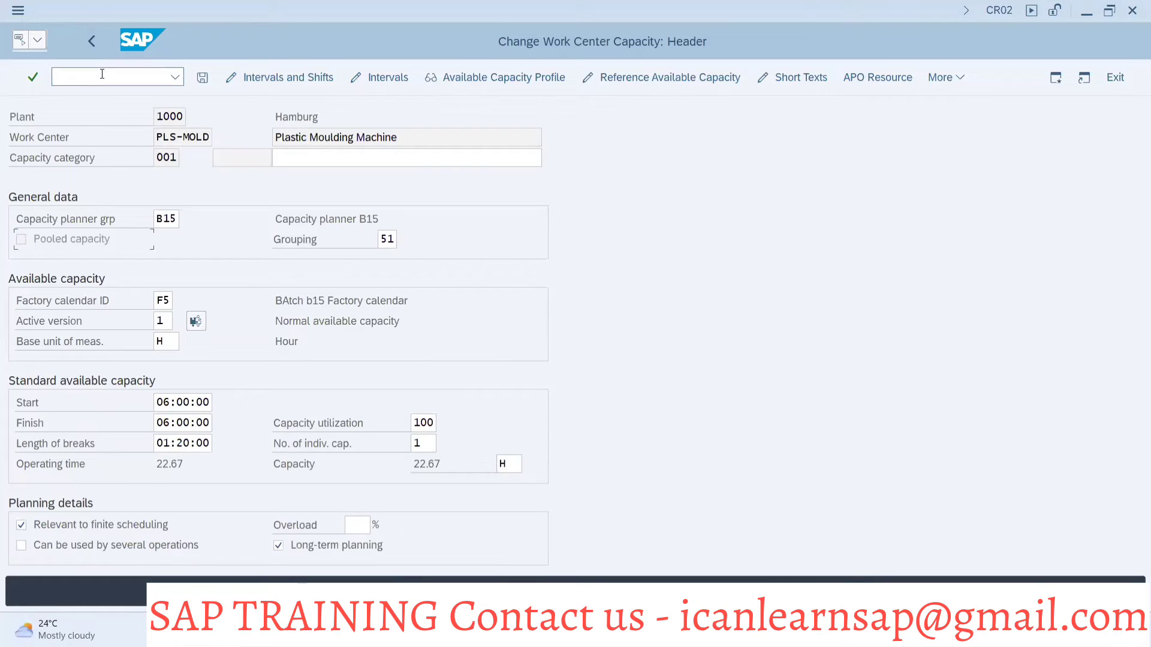
text(CR12)
key(alt+Tab)
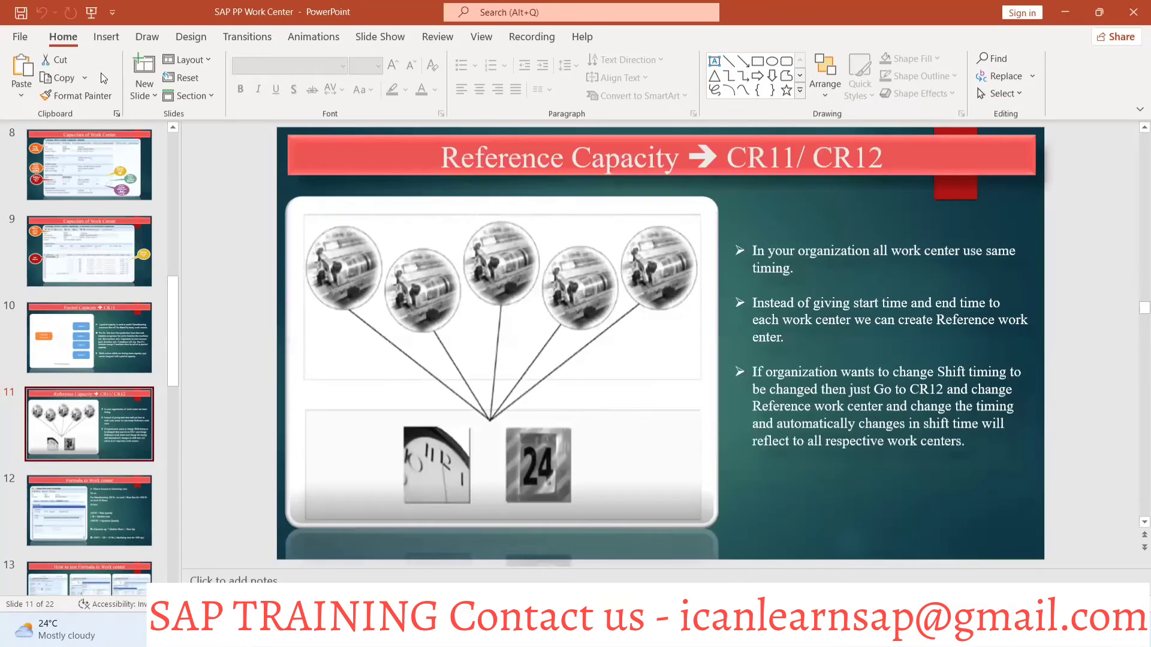
key(alt+Tab)
click(102, 74)
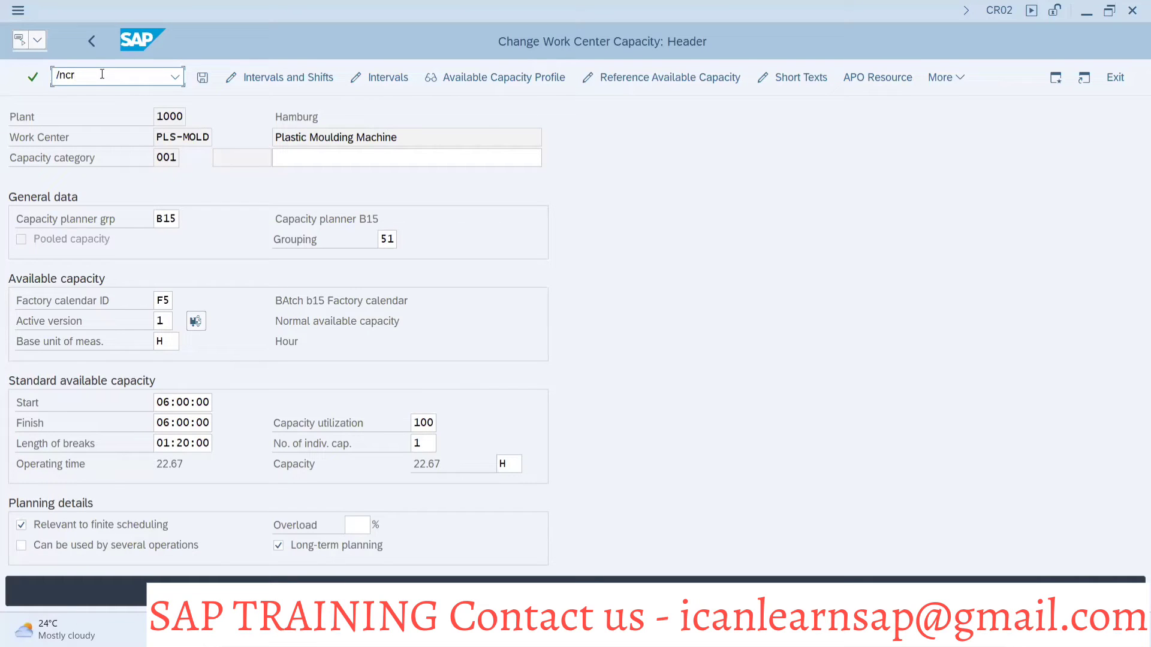
text(11)
key(Return)
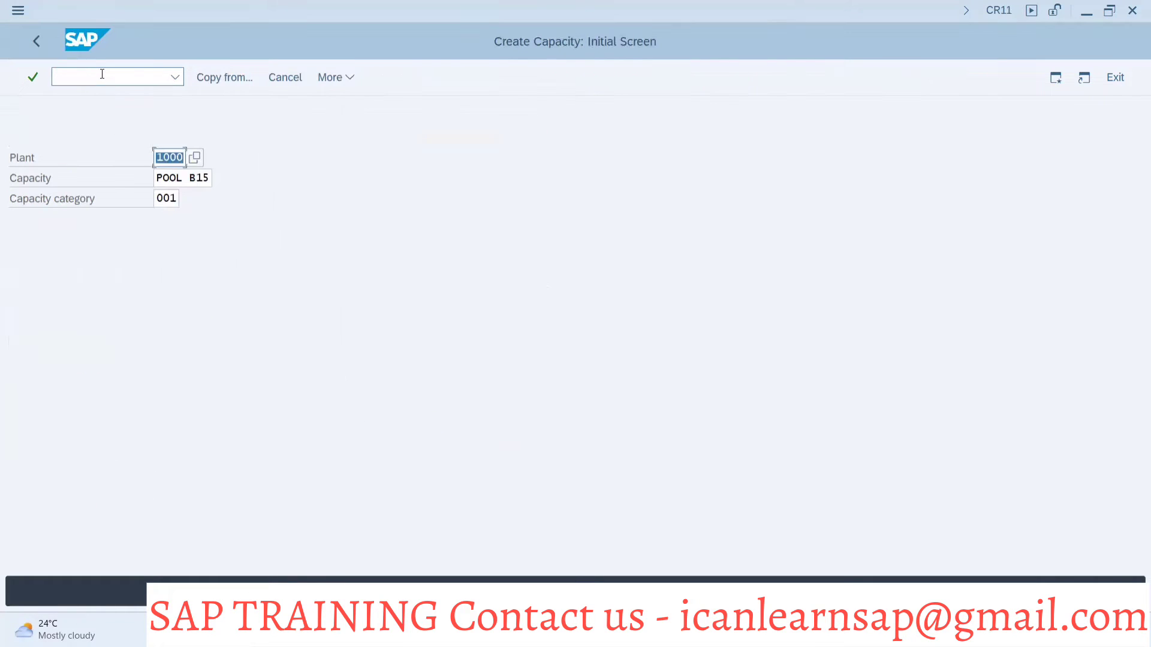
Enter REF B15 as the new capacity in plant 1000 with category 001, and open its header
click(189, 177)
key(BackSpace)
key(BackSpace)
key(BackSpace)
key(BackSpace)
key(BackSpace)
text(R)
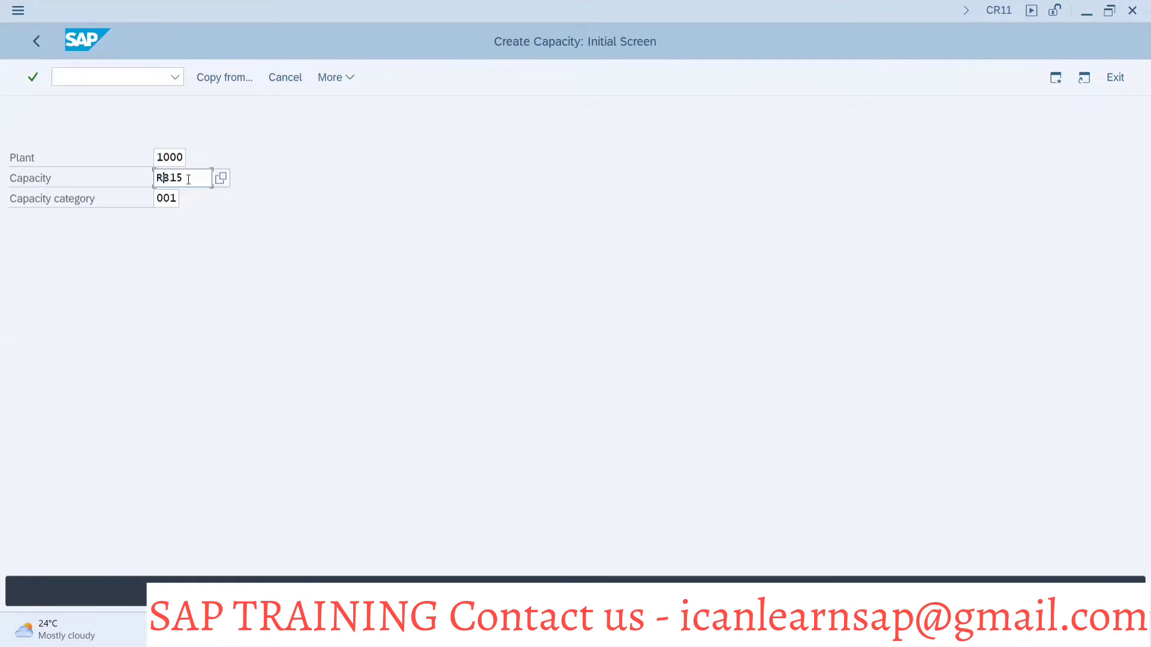
text(EF)
key(Return)
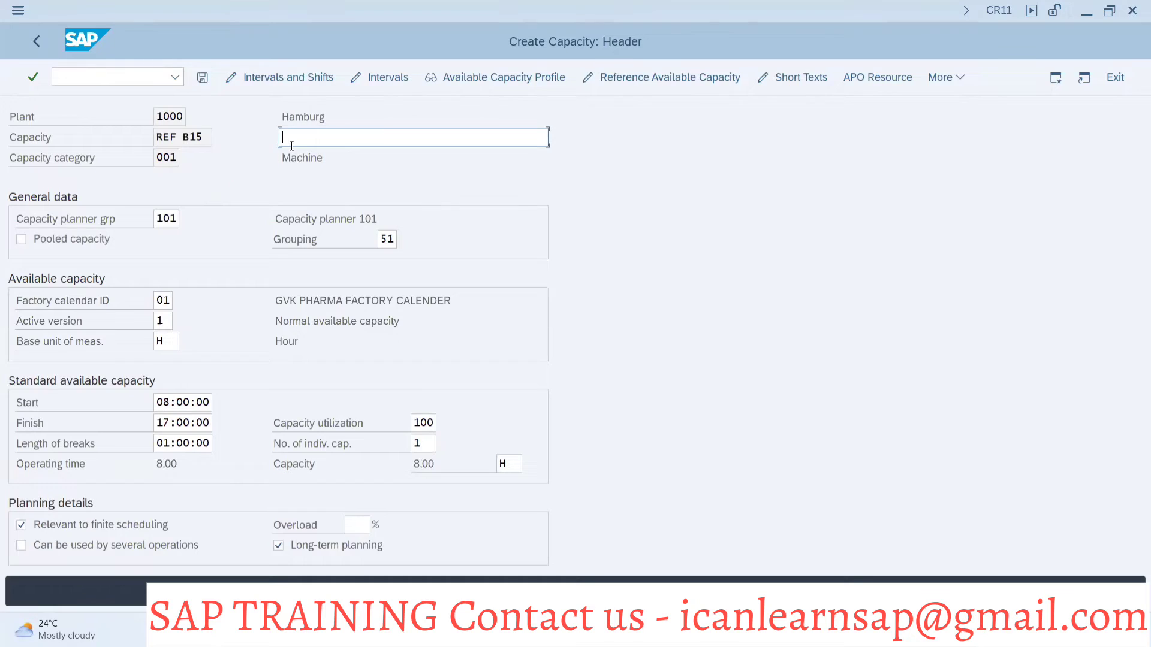
Enter "Referance Machine" as the description of the new capacity
text(Referance)
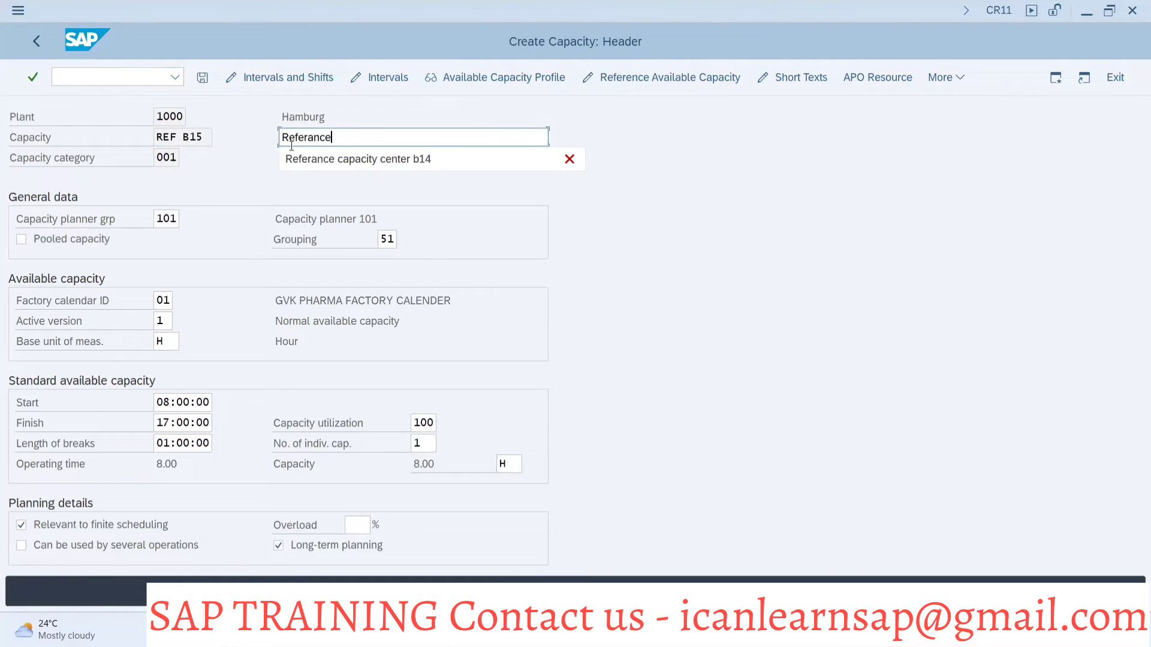
text( MAc)
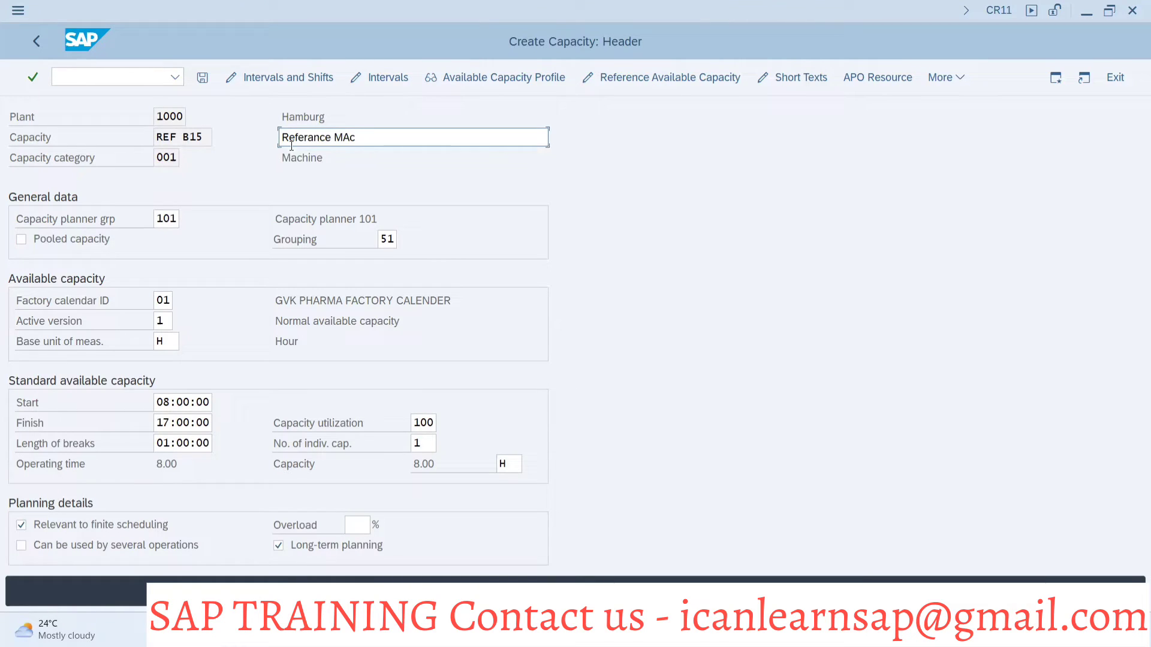
key(BackSpace)
key(BackSpace)
text(achine)
Set the capacity planner group of the reference capacity to B15
click(177, 217)
key(BackSpace)
key(BackSpace)
key(BackSpace)
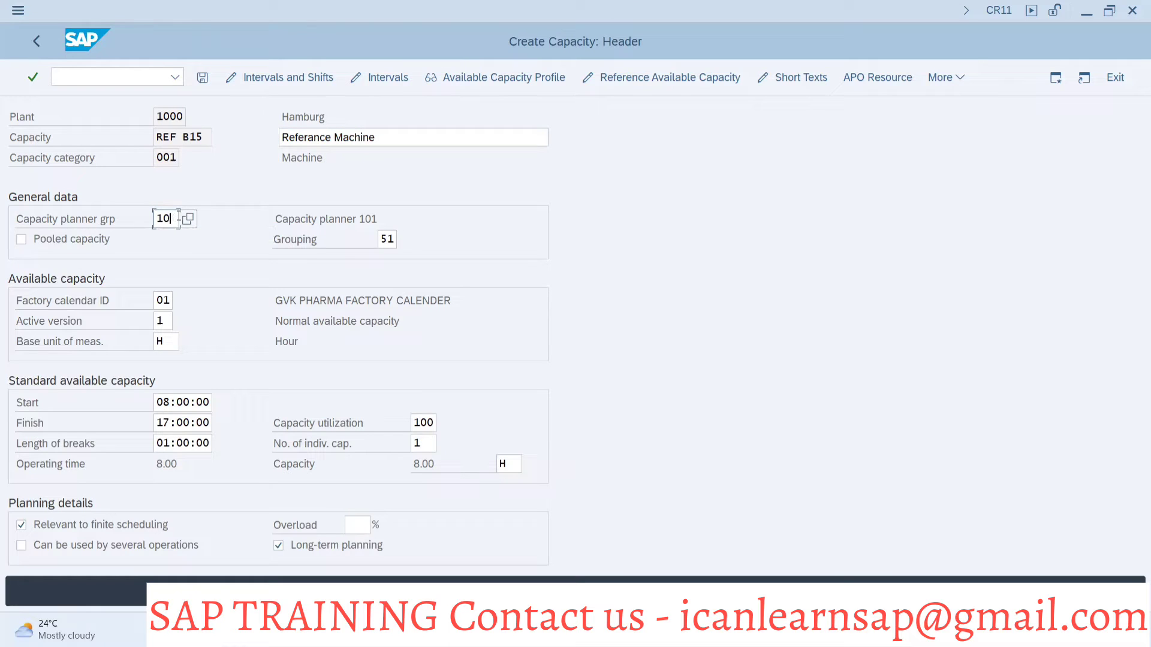
text(b1)
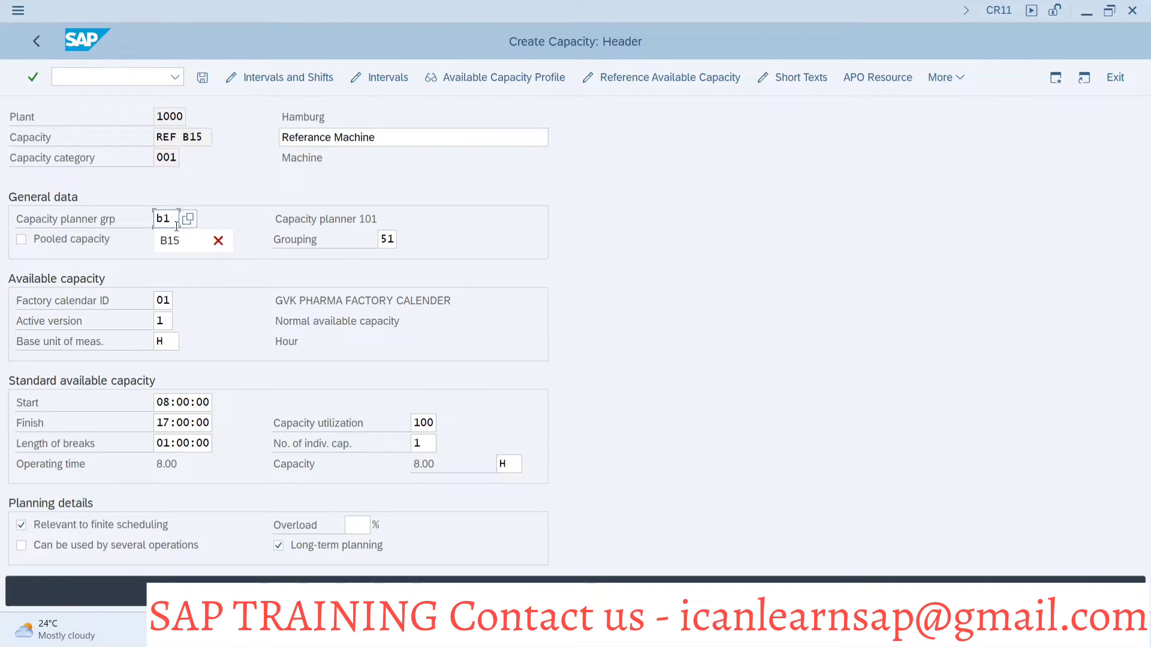
click(172, 240)
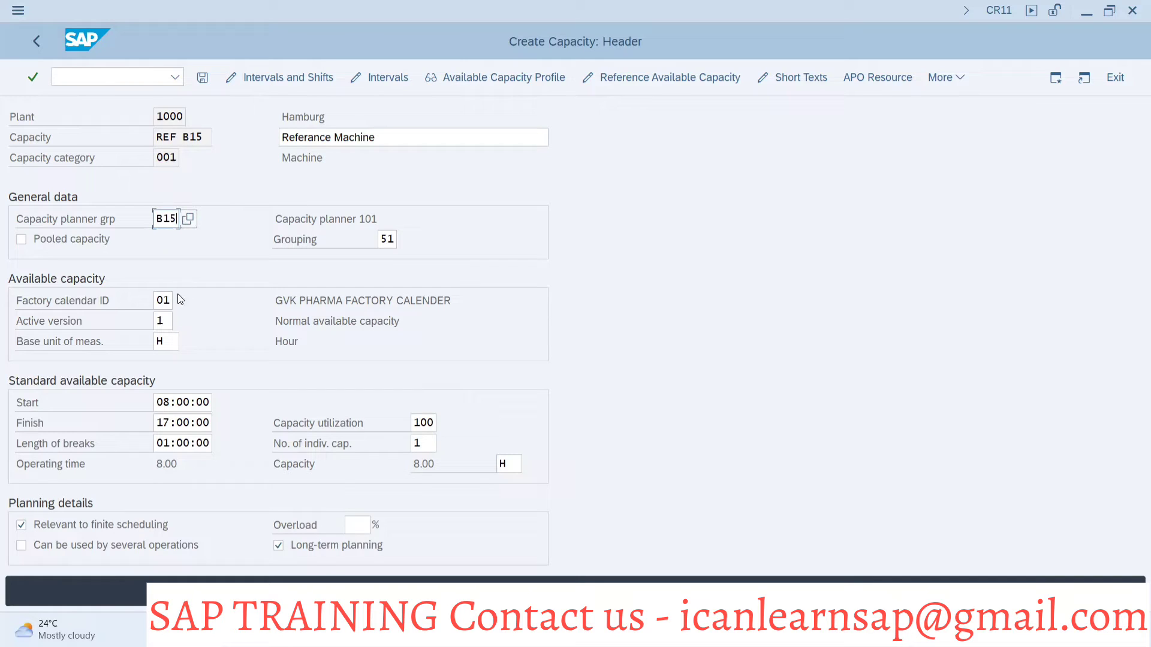
Set both the start and finish times of the standard available capacity to 06:00:00 and validate the entries
click(170, 403)
key(BackSpace)
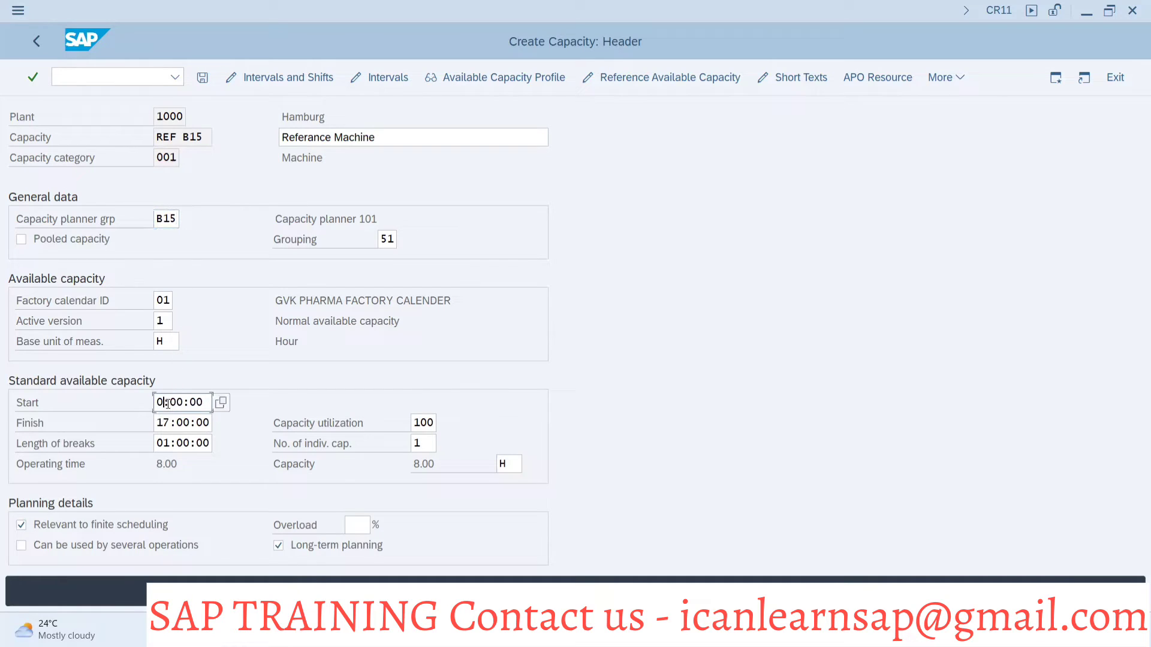
key(Delete)
text(06)
click(170, 419)
key(BackSpace)
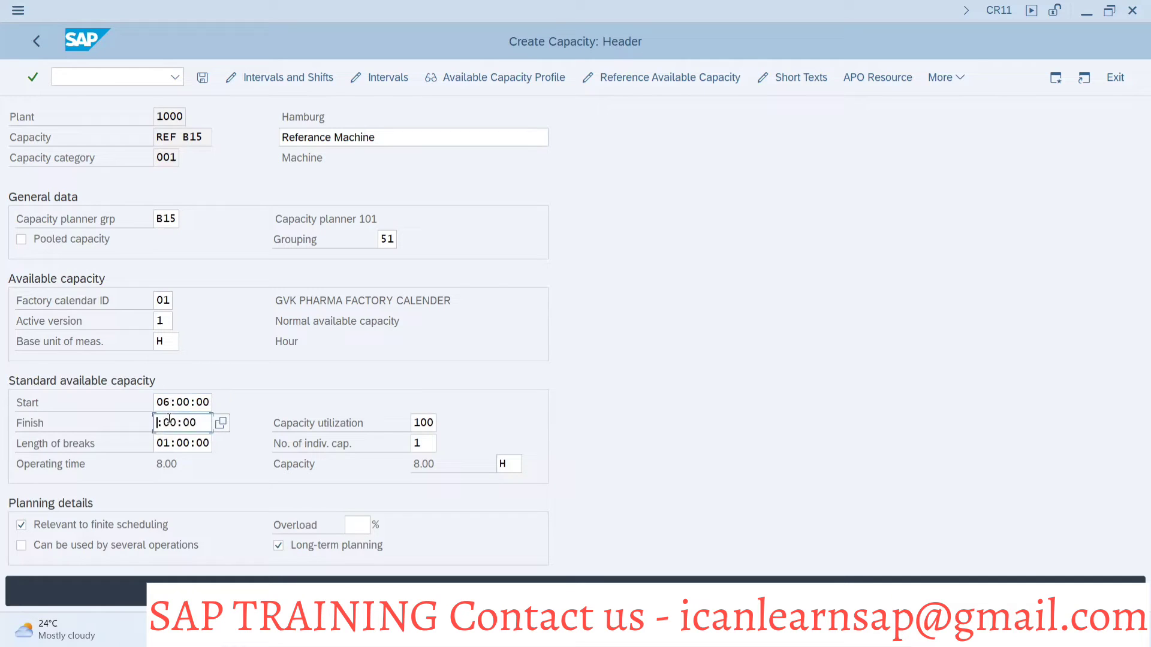
key(Delete)
text(06)
key(Return)
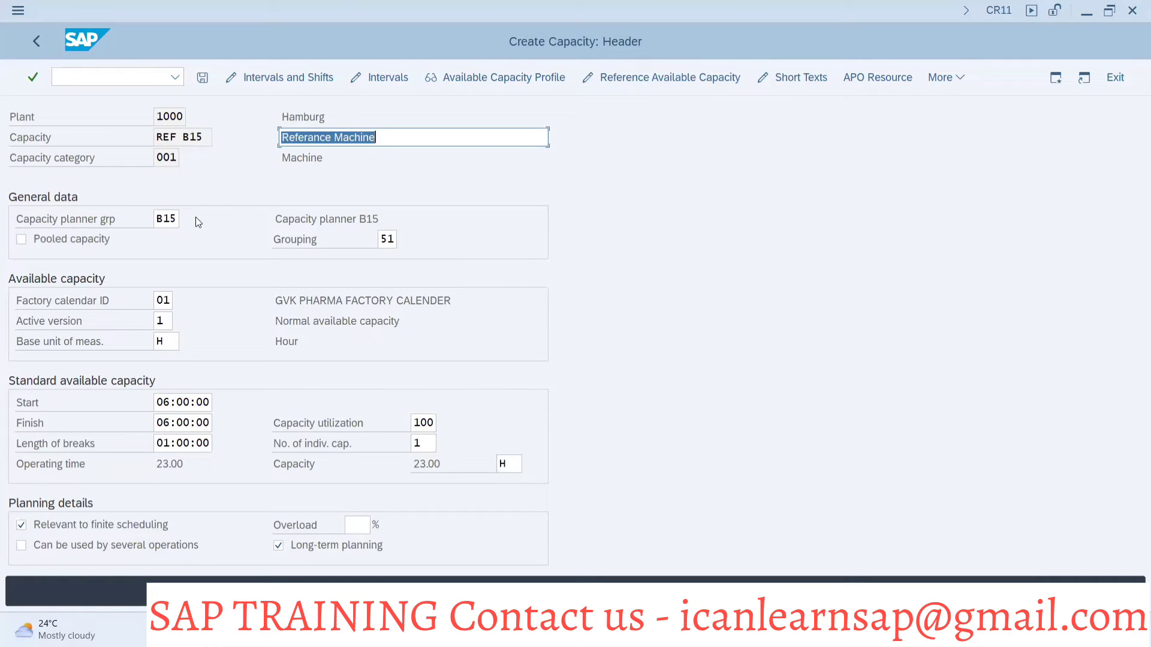
Set the factory calendar ID to F5 and save the reference capacity
click(171, 309)
key(BackSpace)
key(BackSpace)
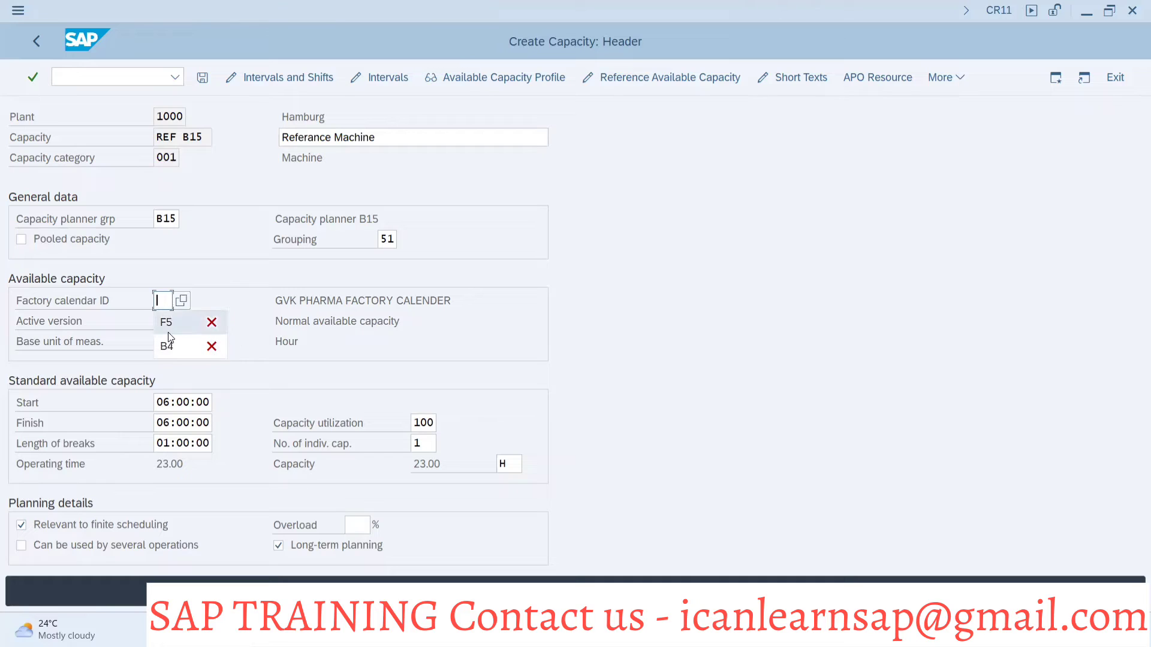
click(169, 326)
key(Return)
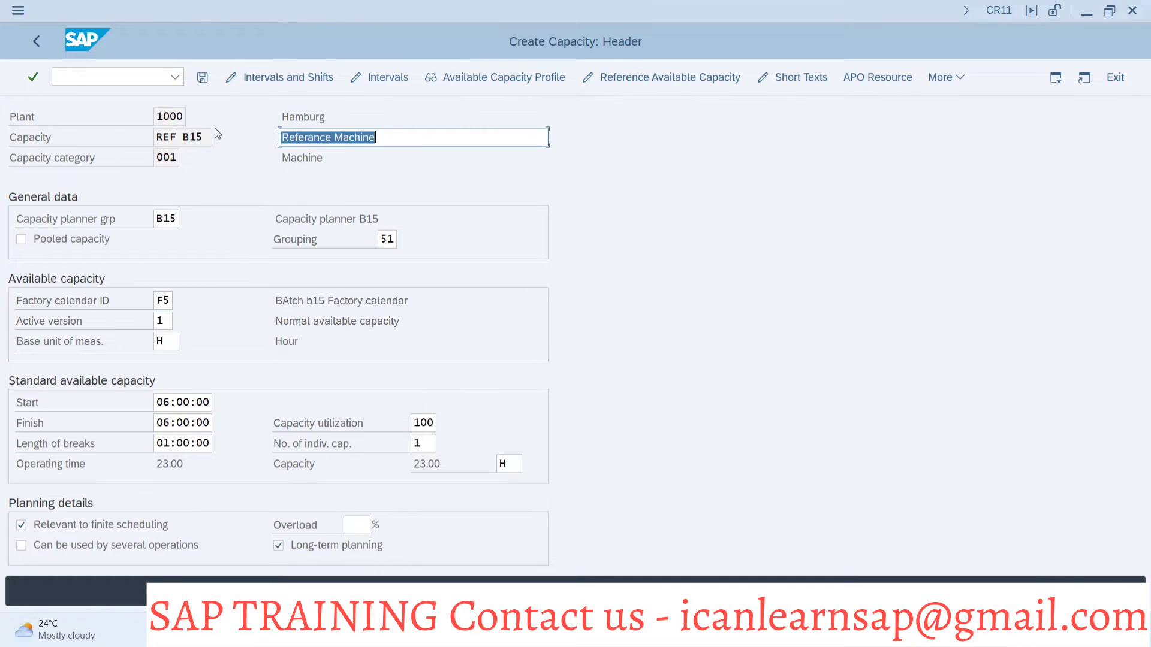
click(204, 83)
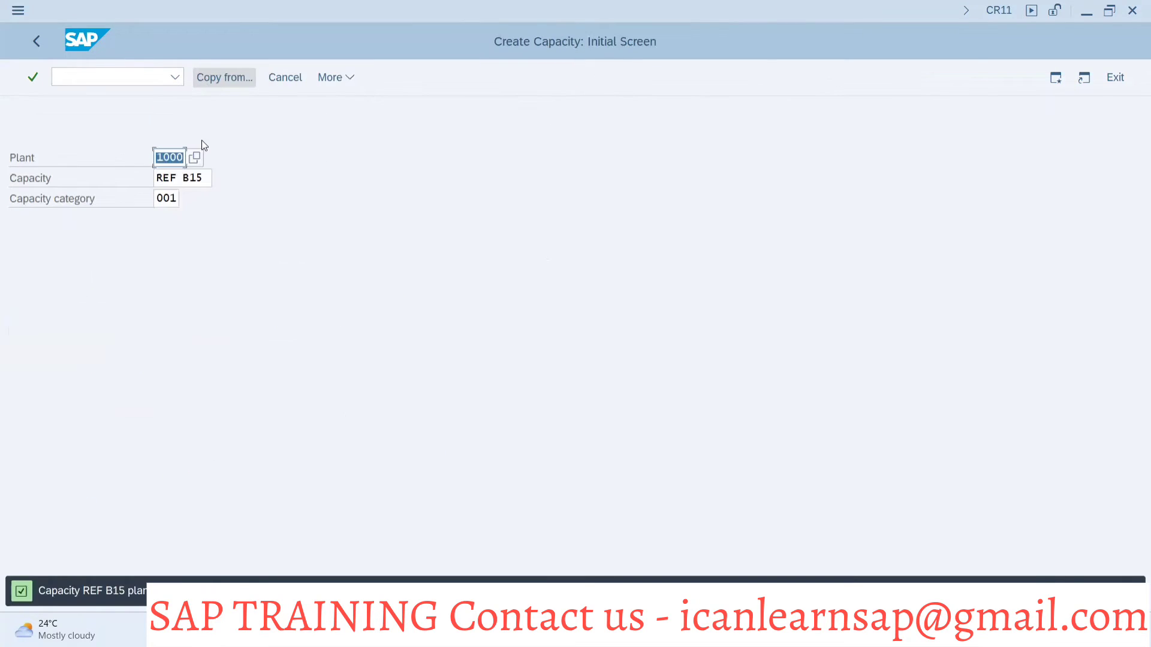
Start transaction CR01 and create work center PLS-MOL in plant 1000 with work center category 0001
click(64, 82)
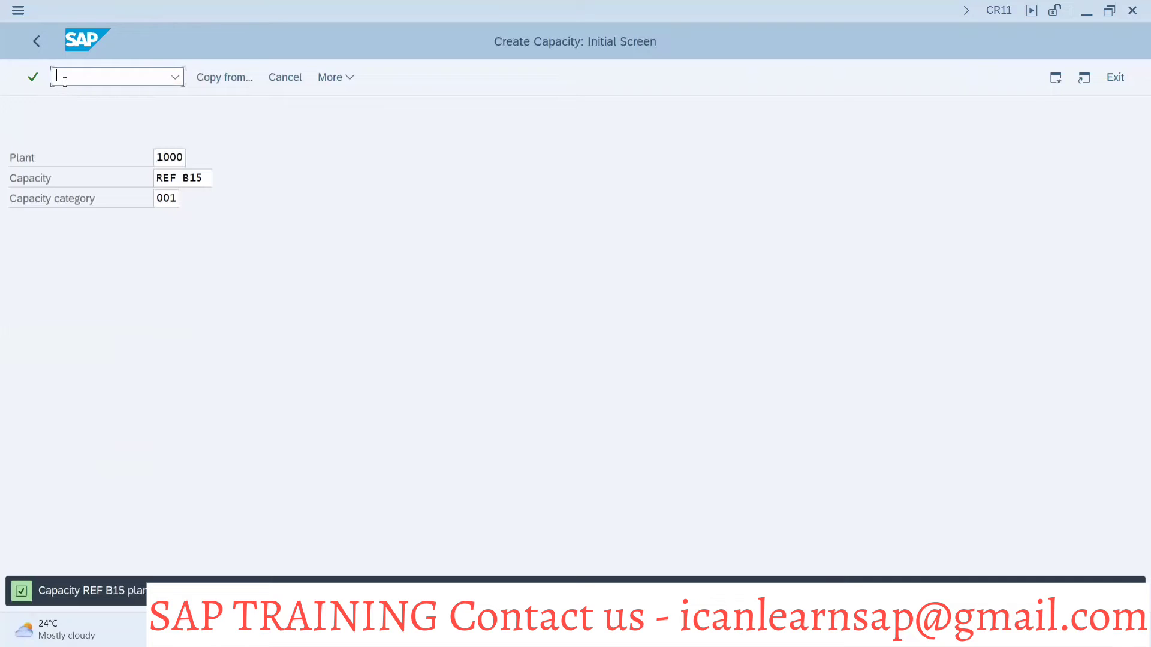
text(/ncr01)
key(Return)
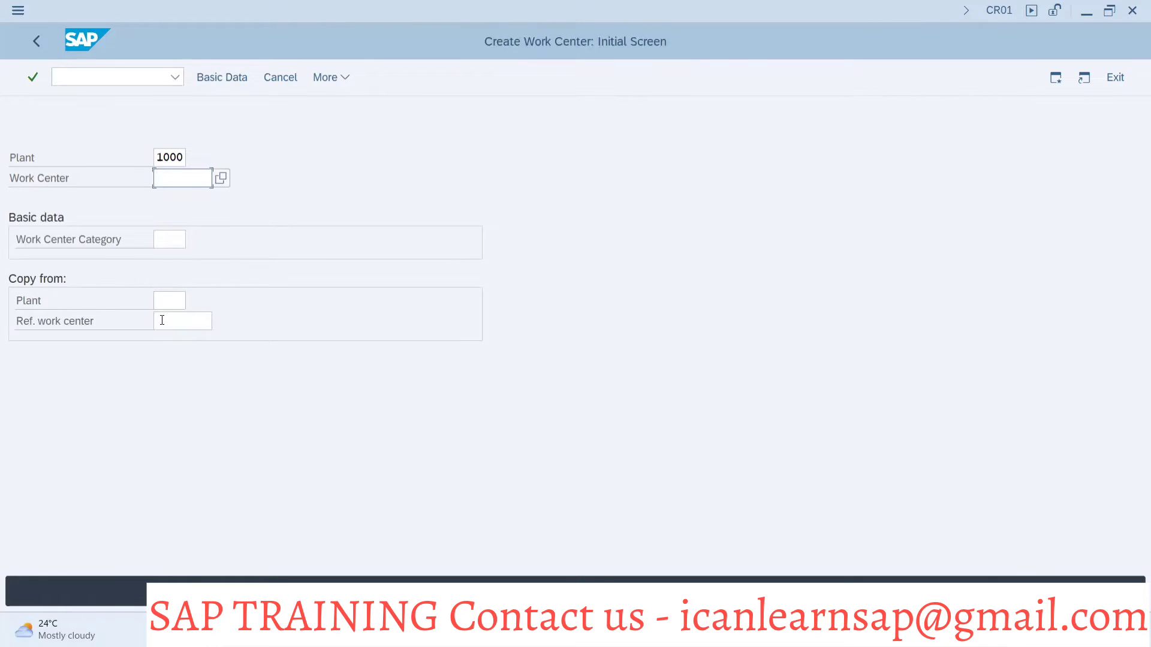
click(192, 183)
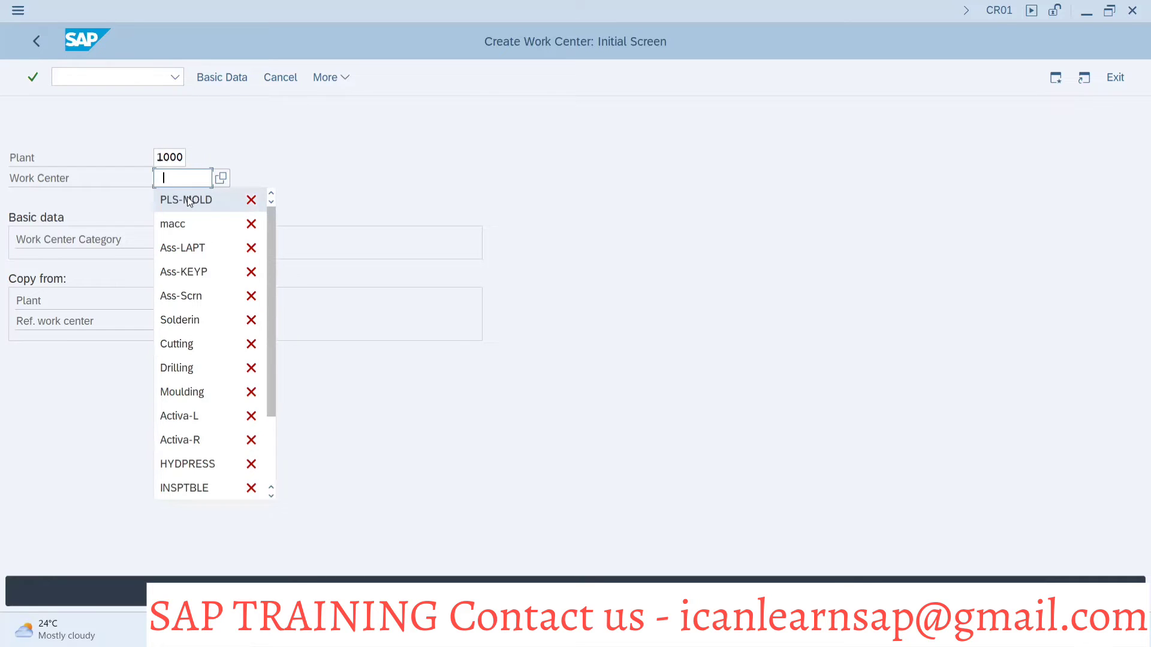
click(189, 201)
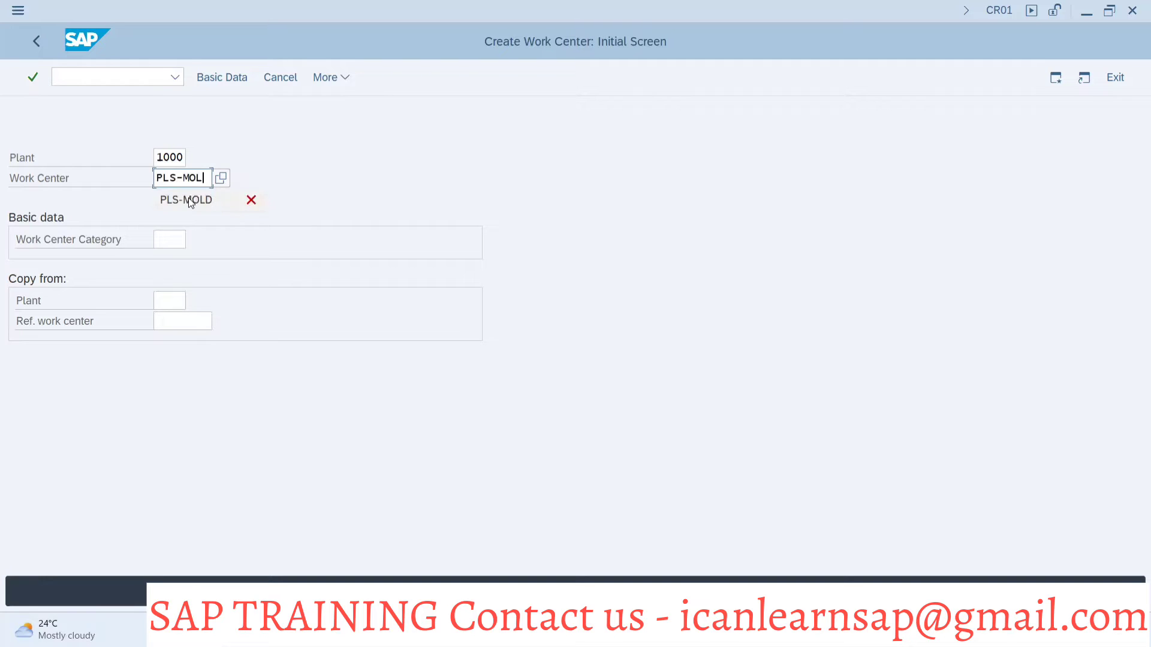
click(178, 240)
text(0001)
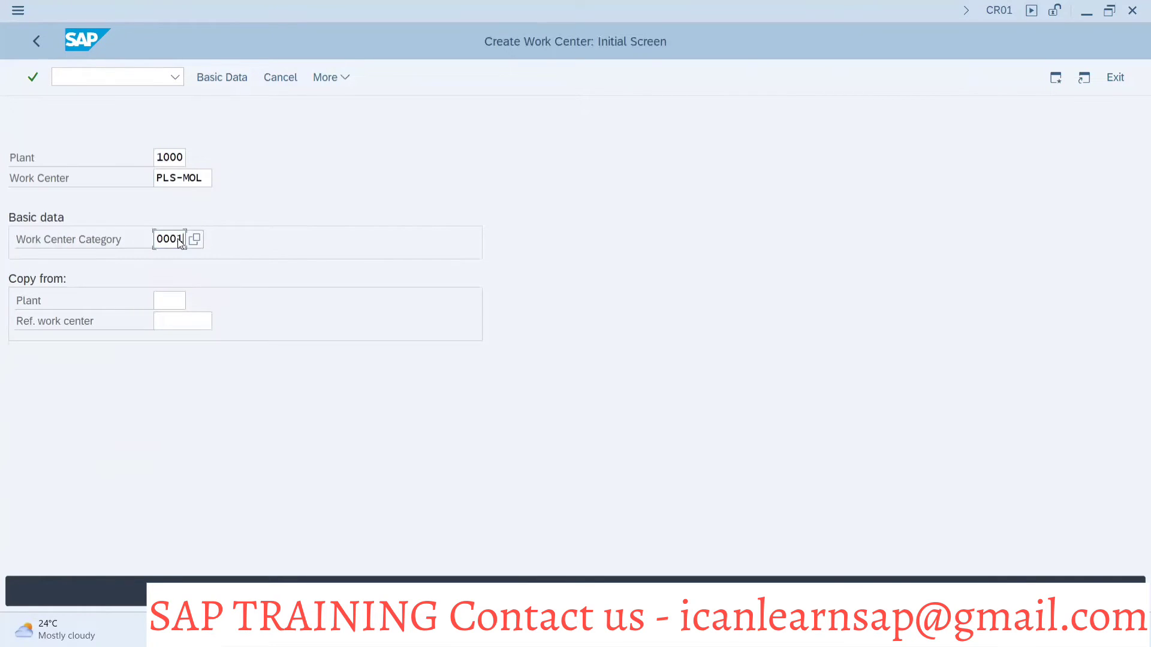
key(Return)
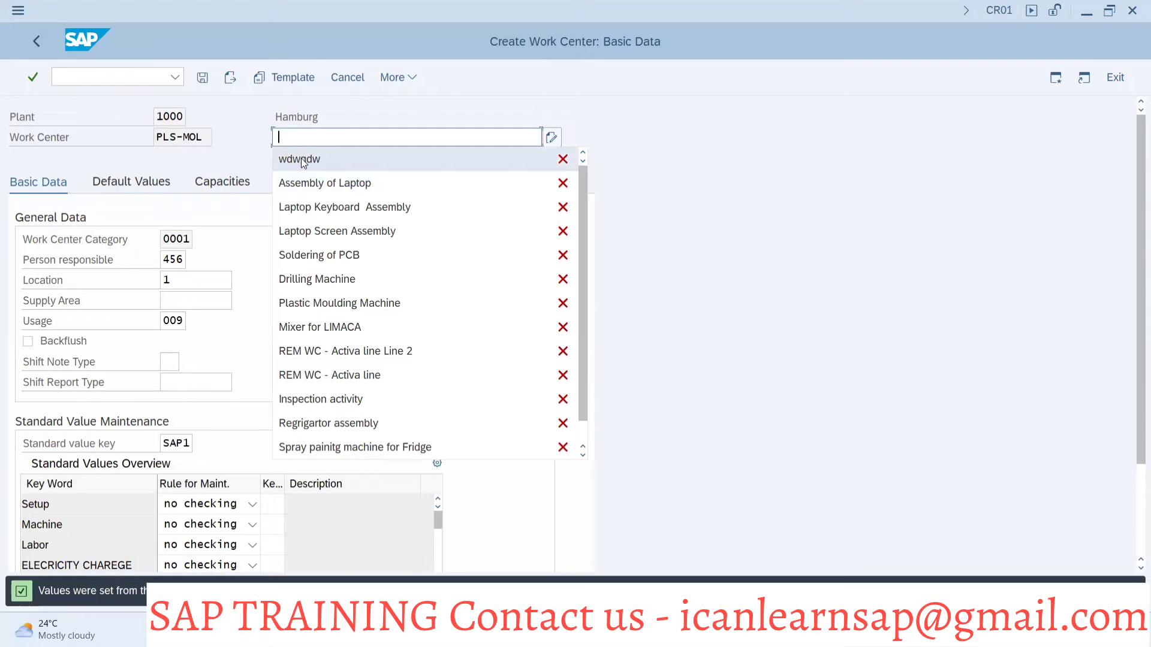
Describe the work center as "wdwqdw" and open the capacity header for its machine capacity category 001
click(301, 159)
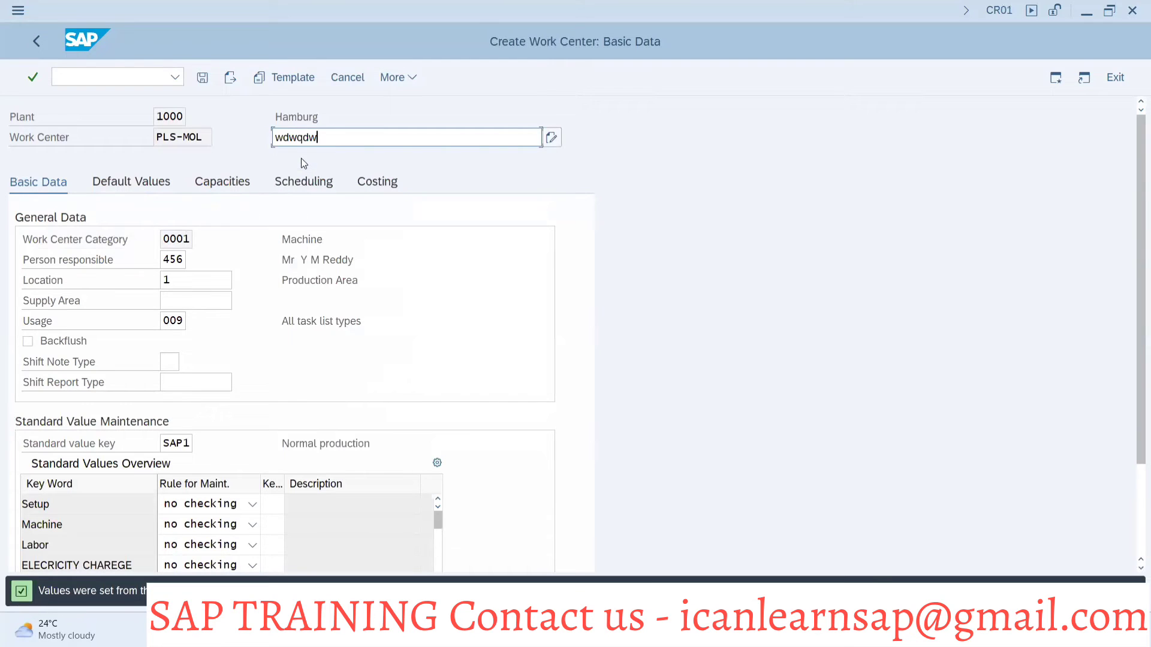
click(224, 183)
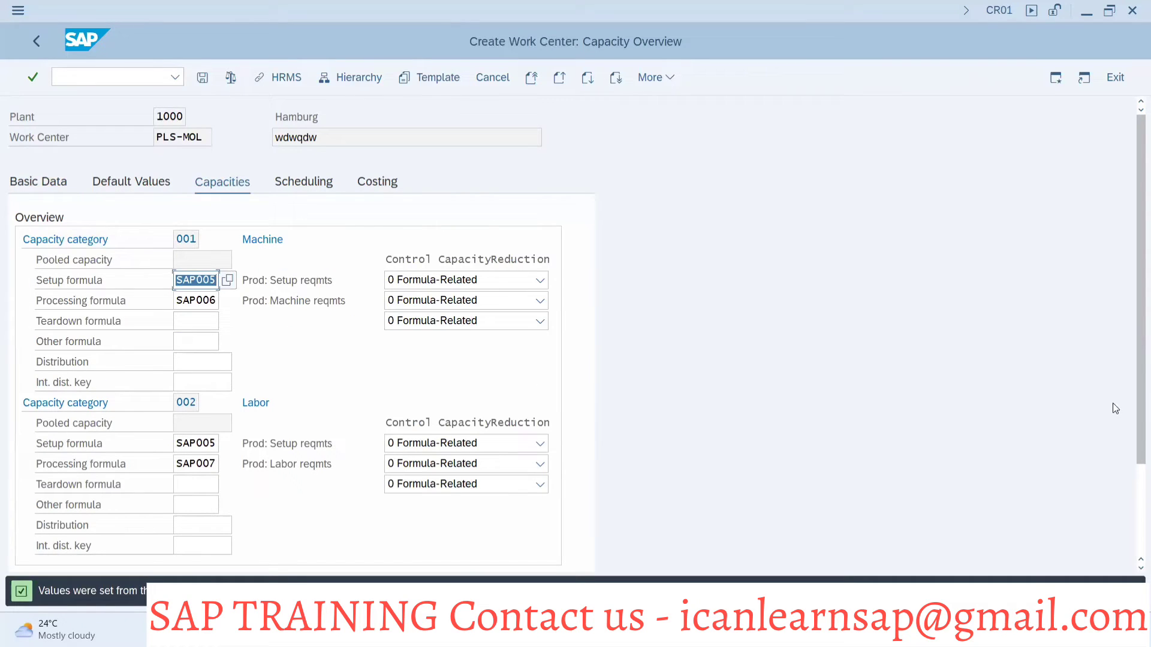
click(1136, 570)
click(1136, 569)
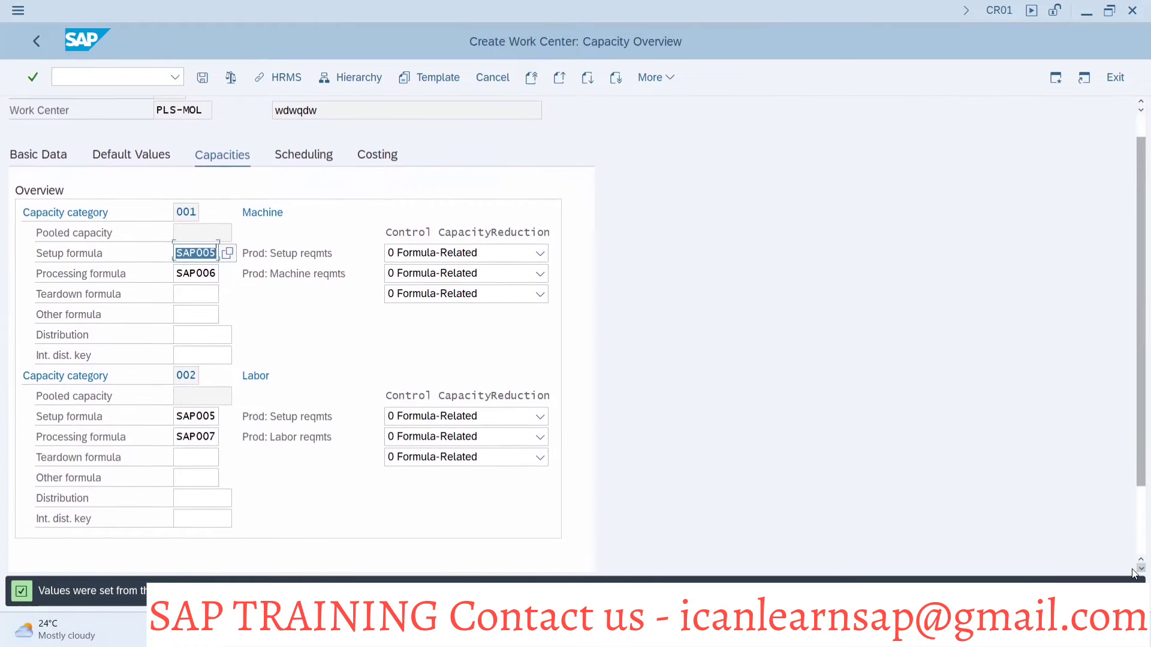
click(1136, 569)
click(1136, 569)
click(1136, 569)
click(1136, 570)
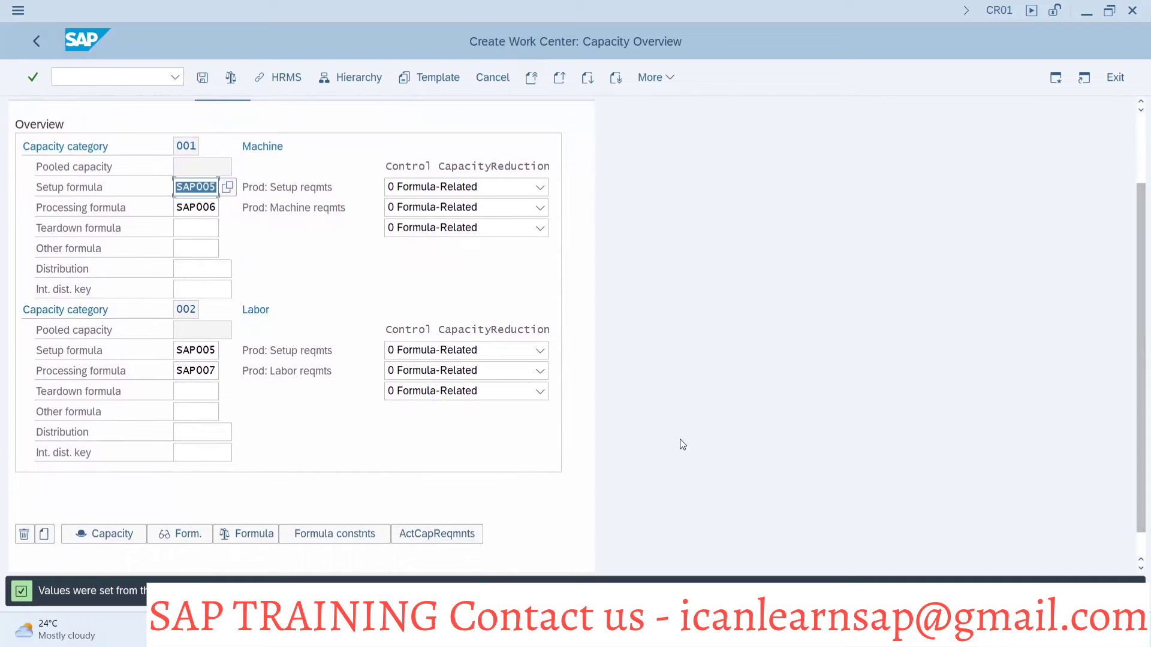
click(103, 541)
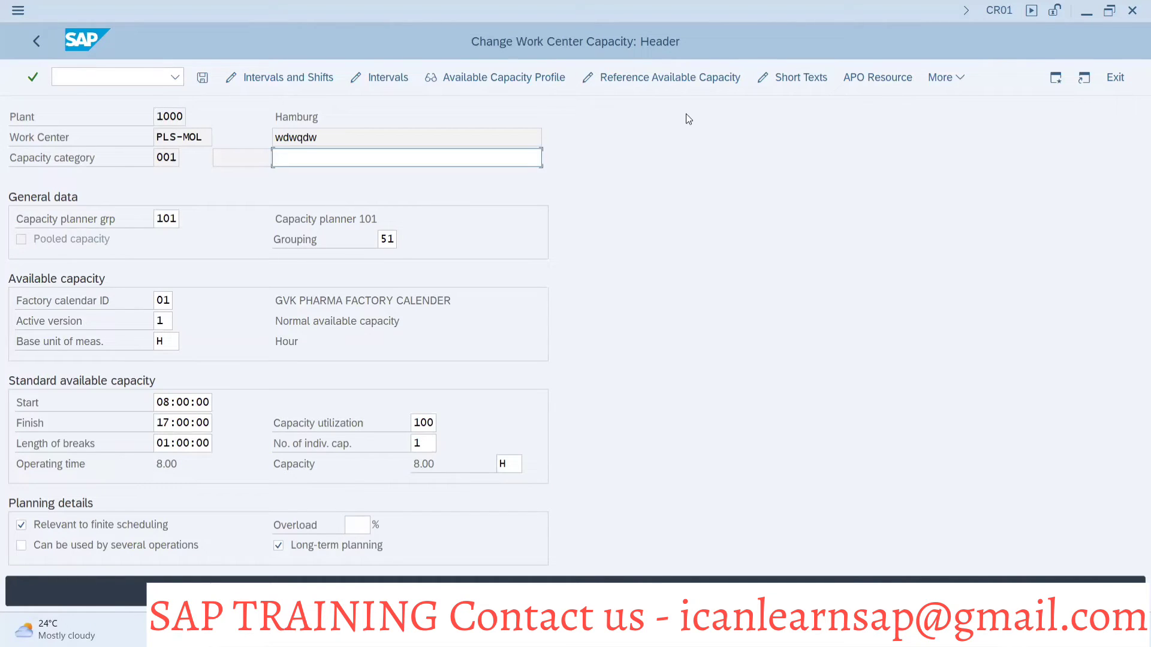
Assign capacity REF B15 as the reference available capacity for the work center's machine capacity
click(702, 80)
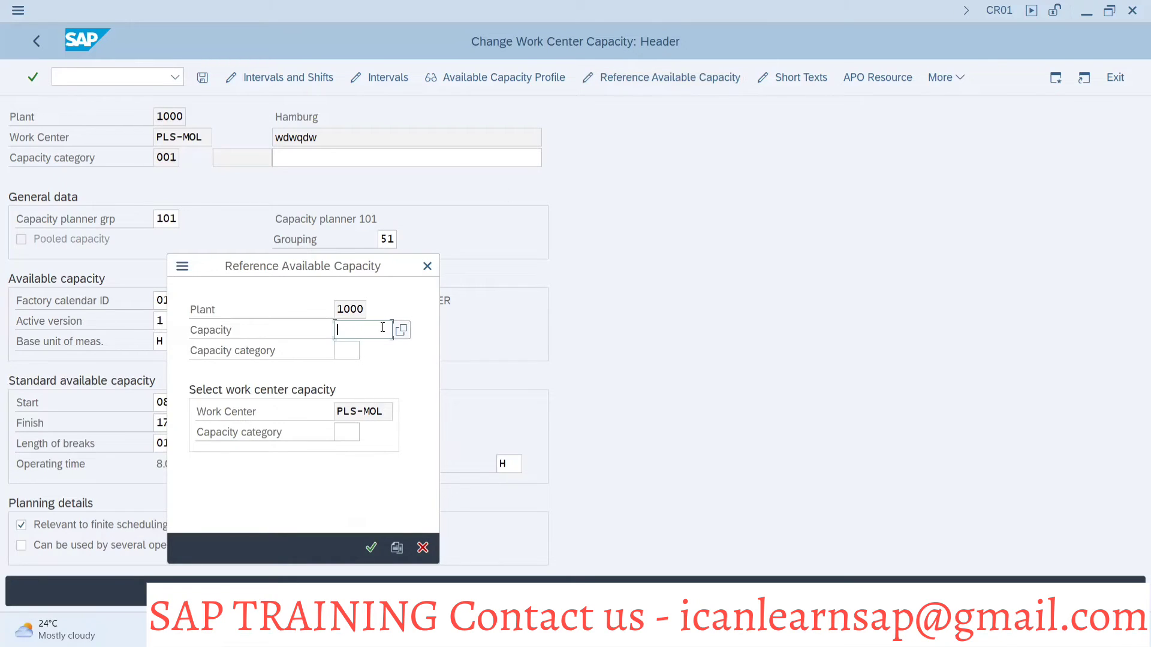
click(400, 330)
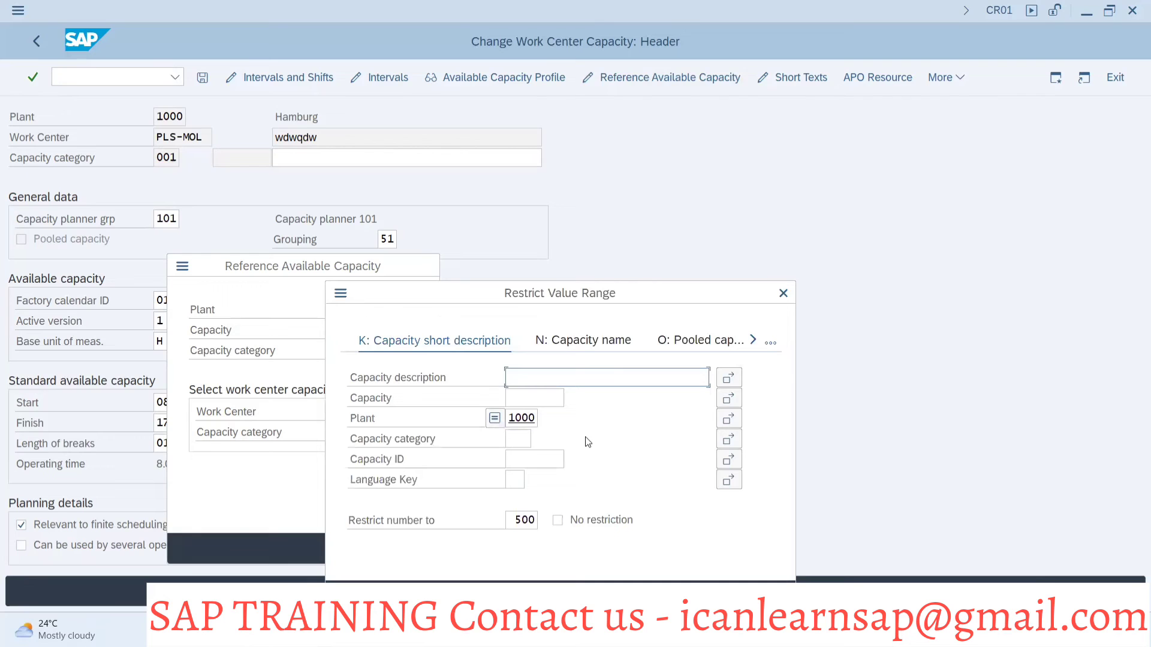
click(472, 334)
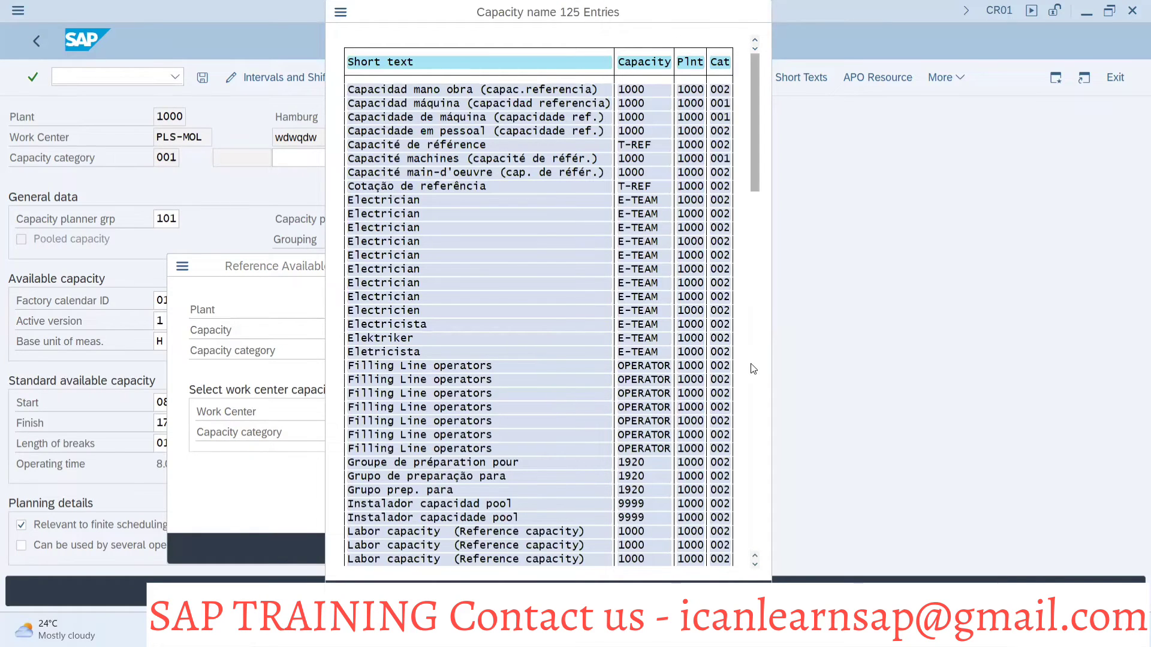
click(754, 363)
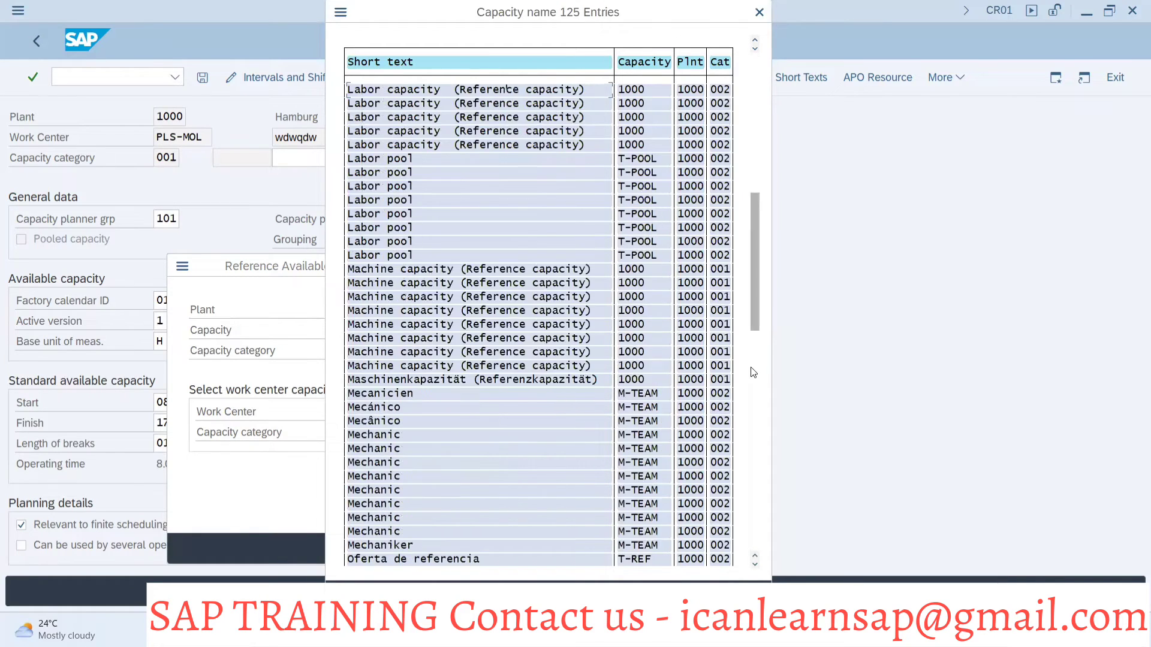
click(754, 431)
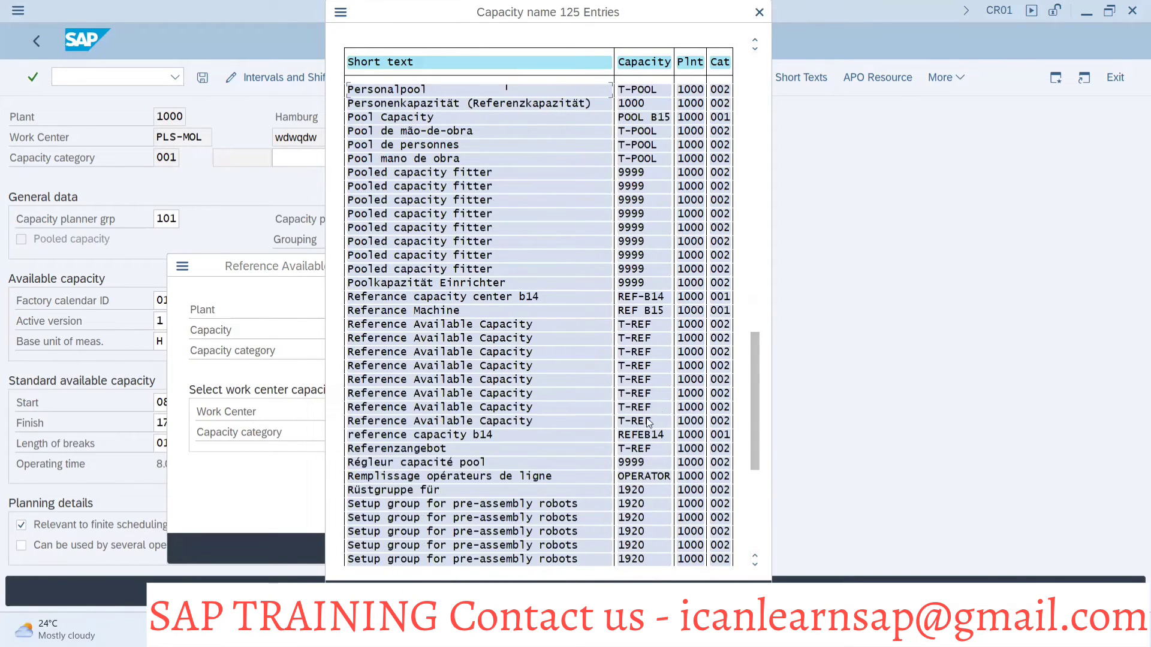
double_click(647, 316)
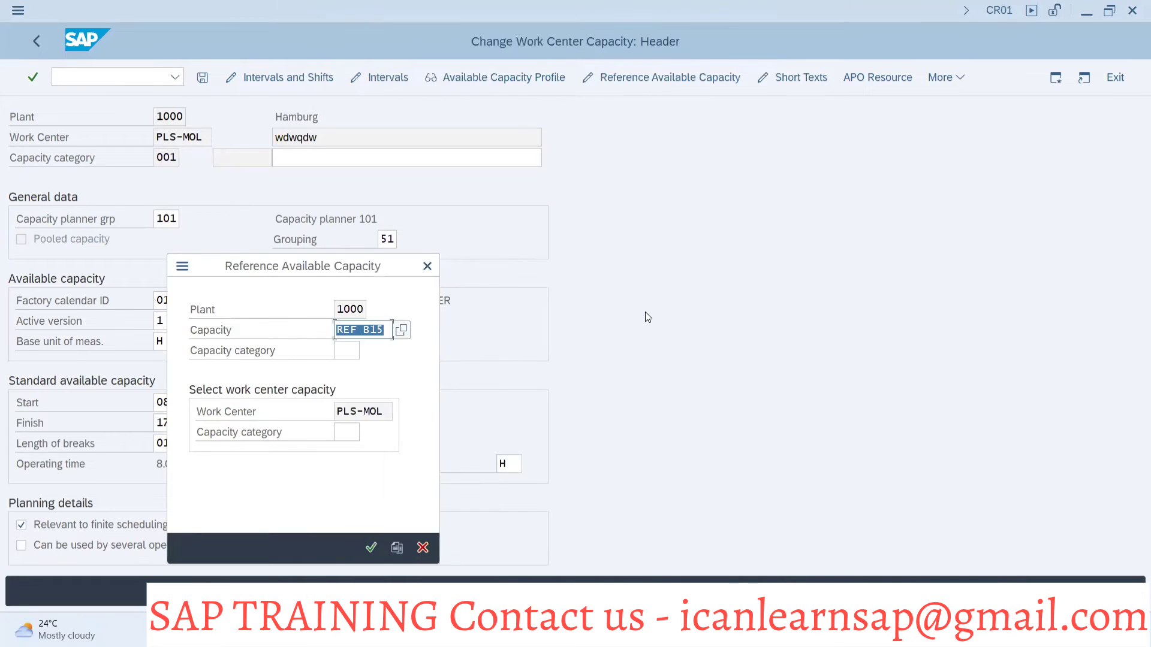
click(372, 548)
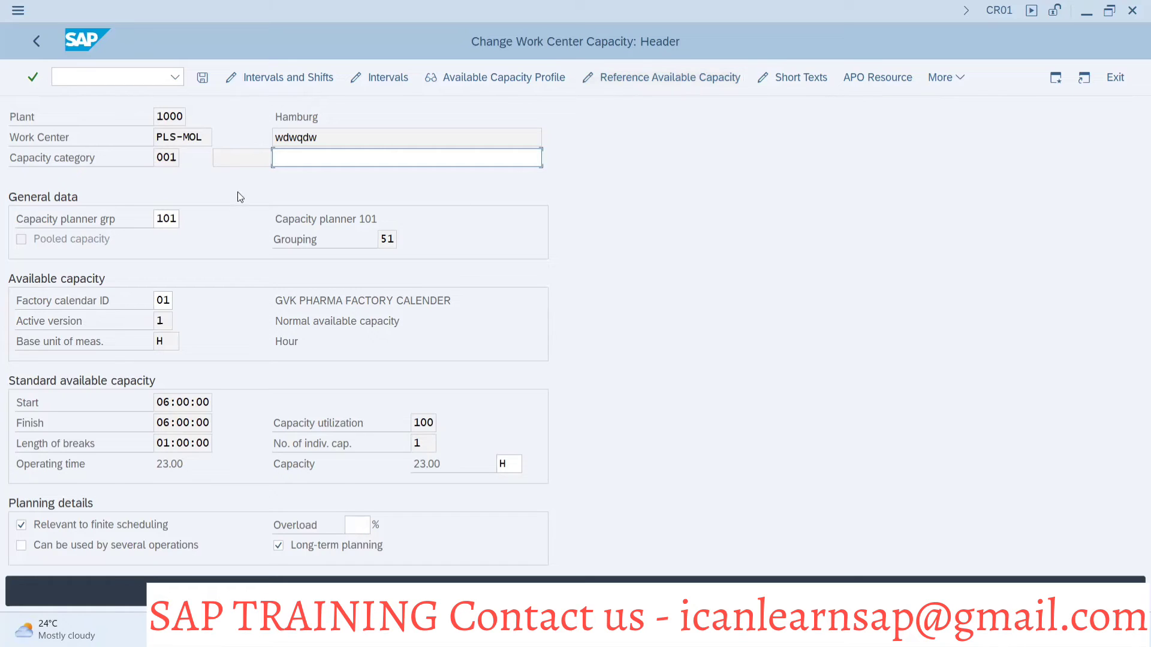
Start transaction CR02 for work center PLS-MOLD in plant 1000 and open the header of its machine capacity category 001
click(203, 81)
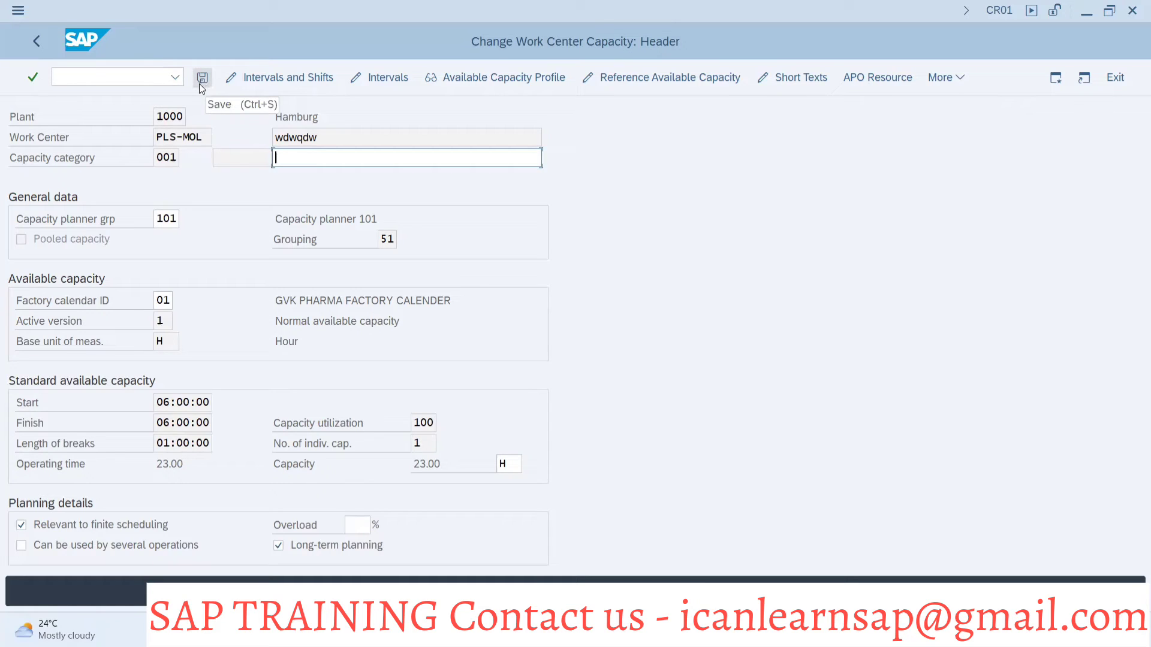
click(130, 76)
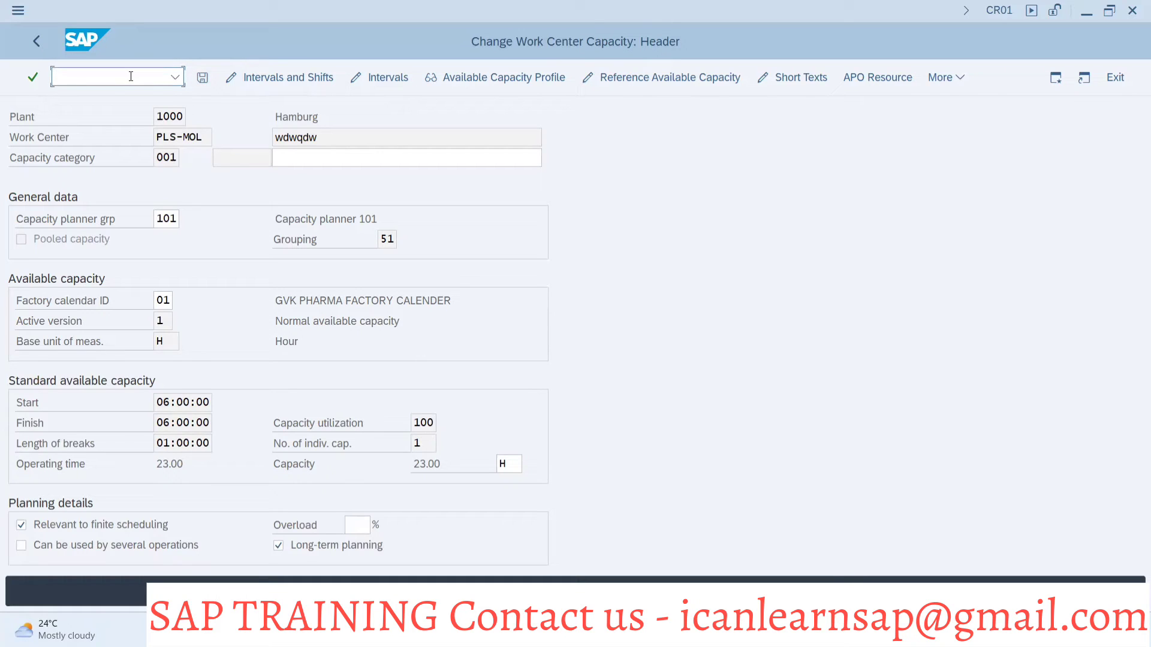
text(/ncr02)
key(Return)
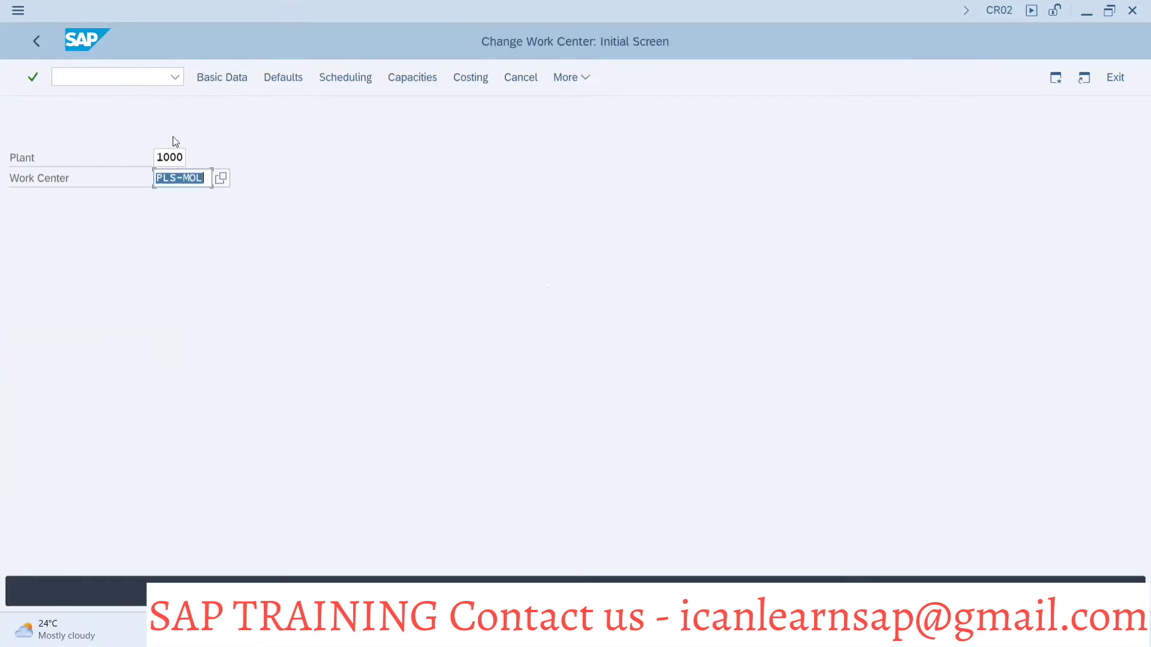
key(BackSpace)
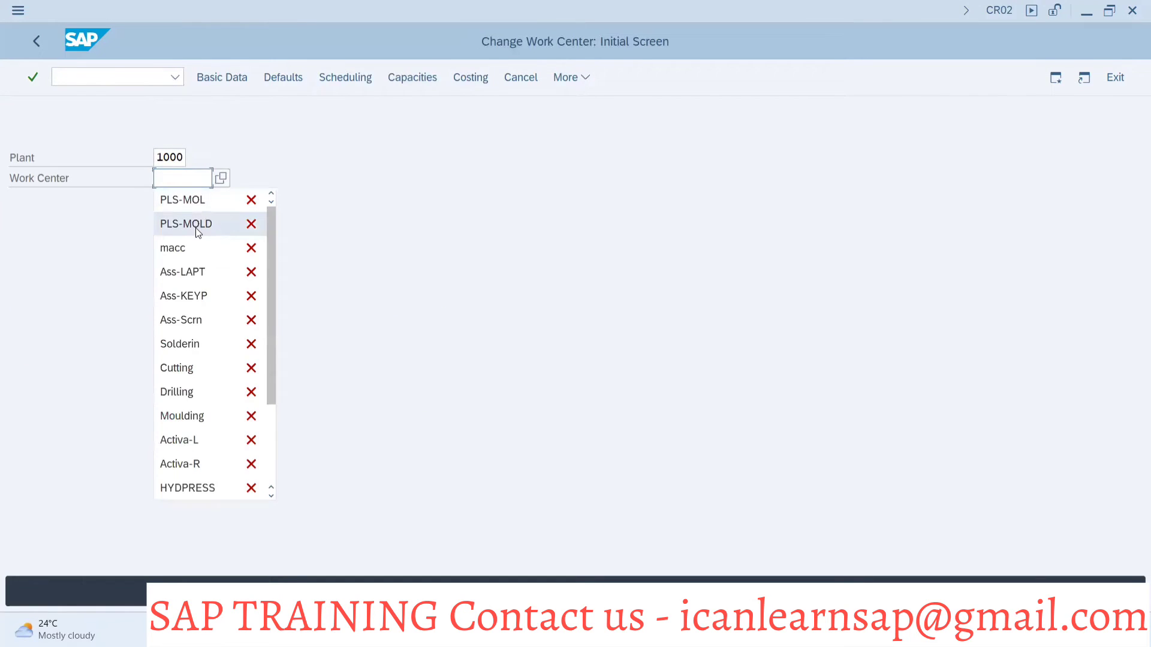
click(197, 231)
key(Return)
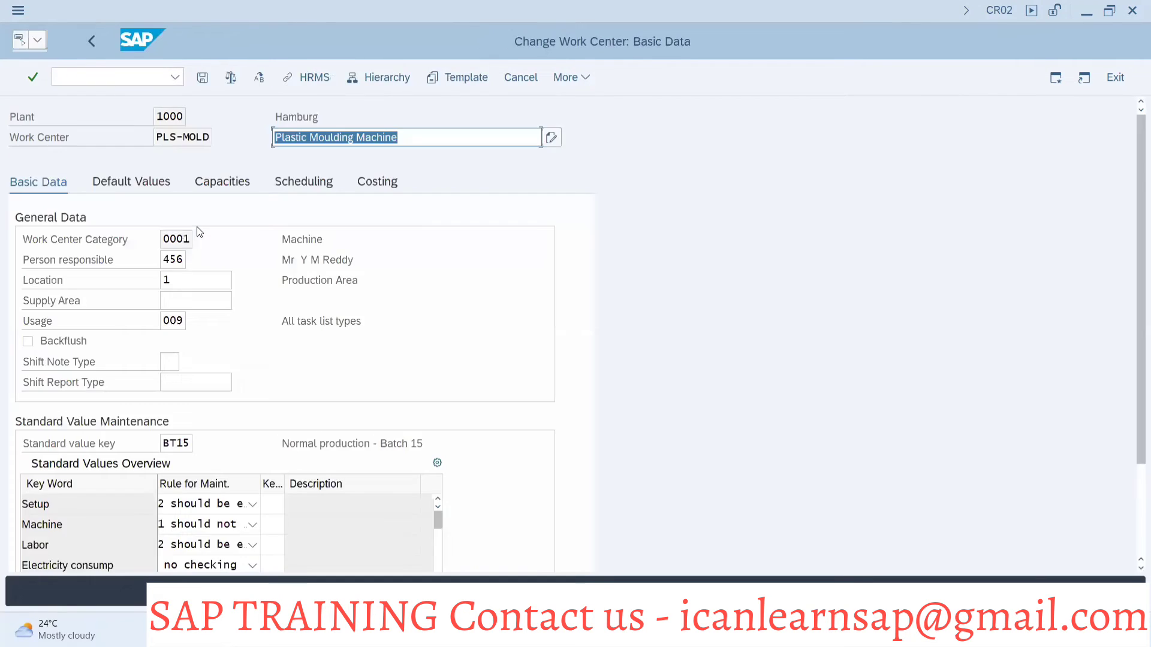
click(233, 182)
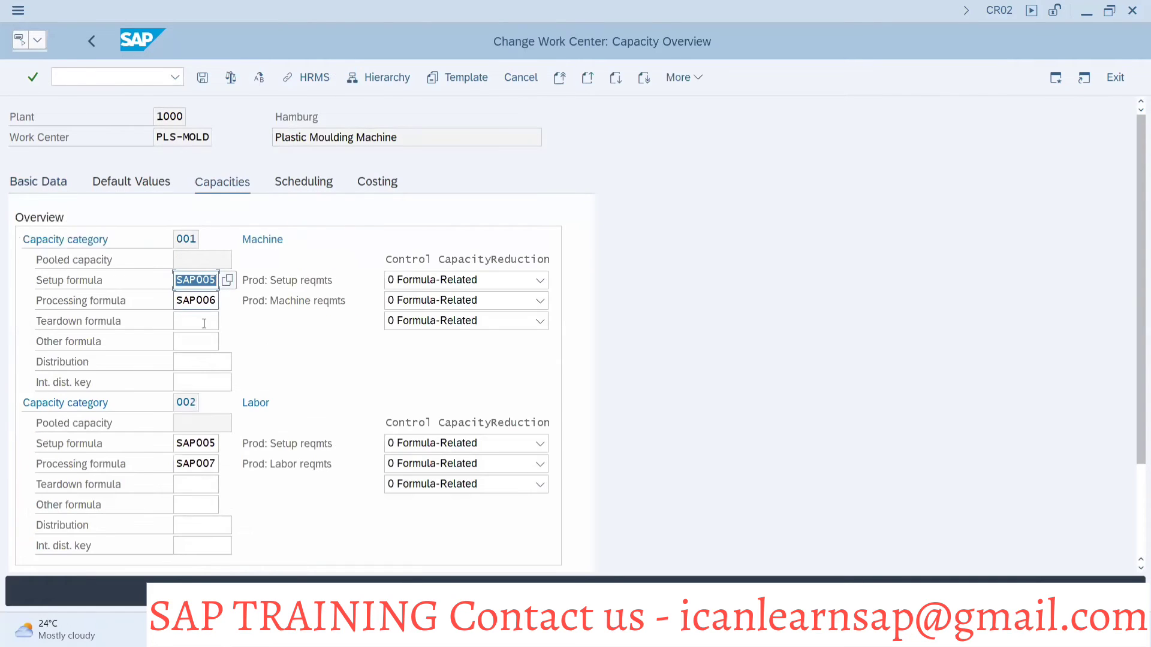
click(1136, 522)
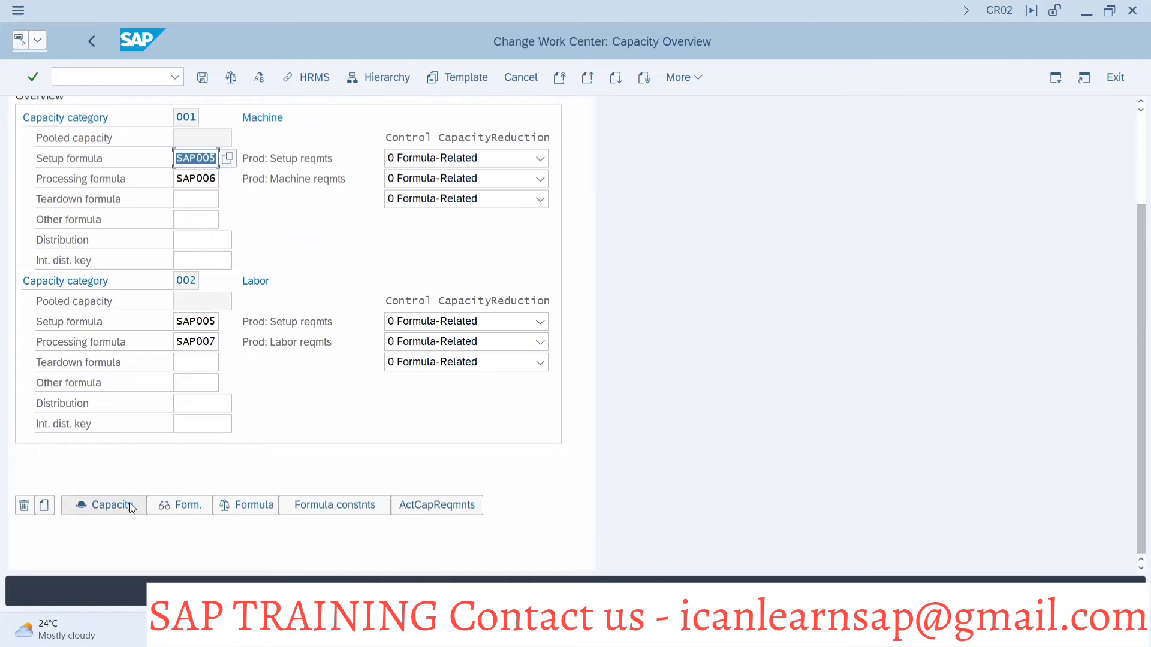
click(93, 506)
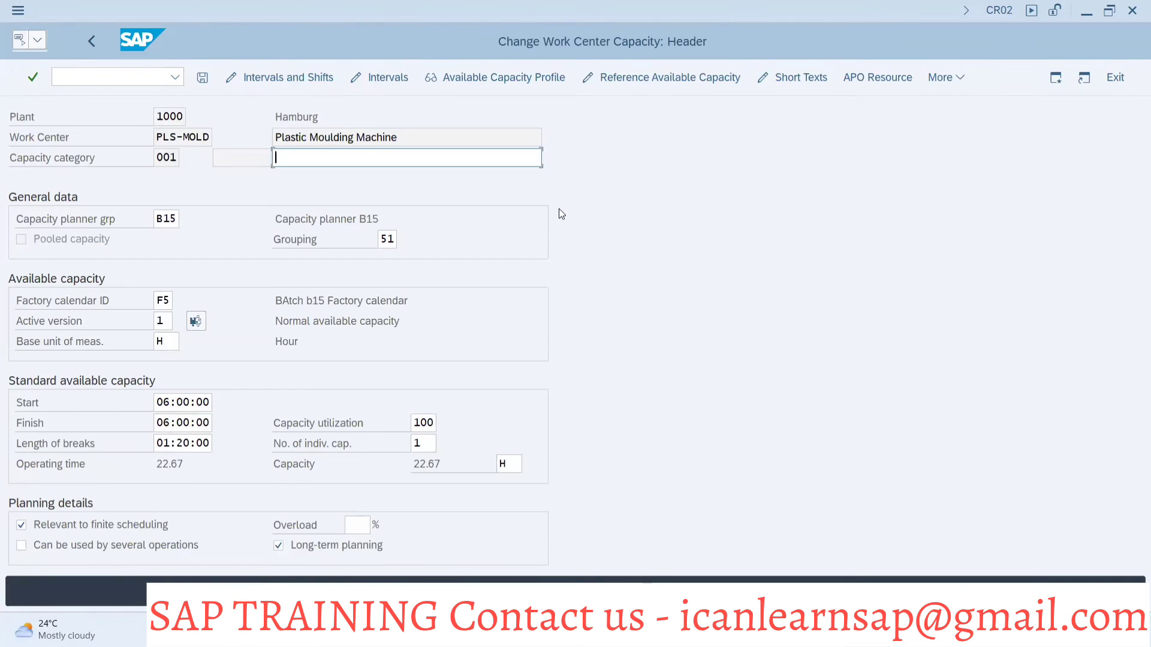
Assign capacity REF B15 as the reference available capacity for PLS-MOLD's machine capacity and save the work center
click(671, 77)
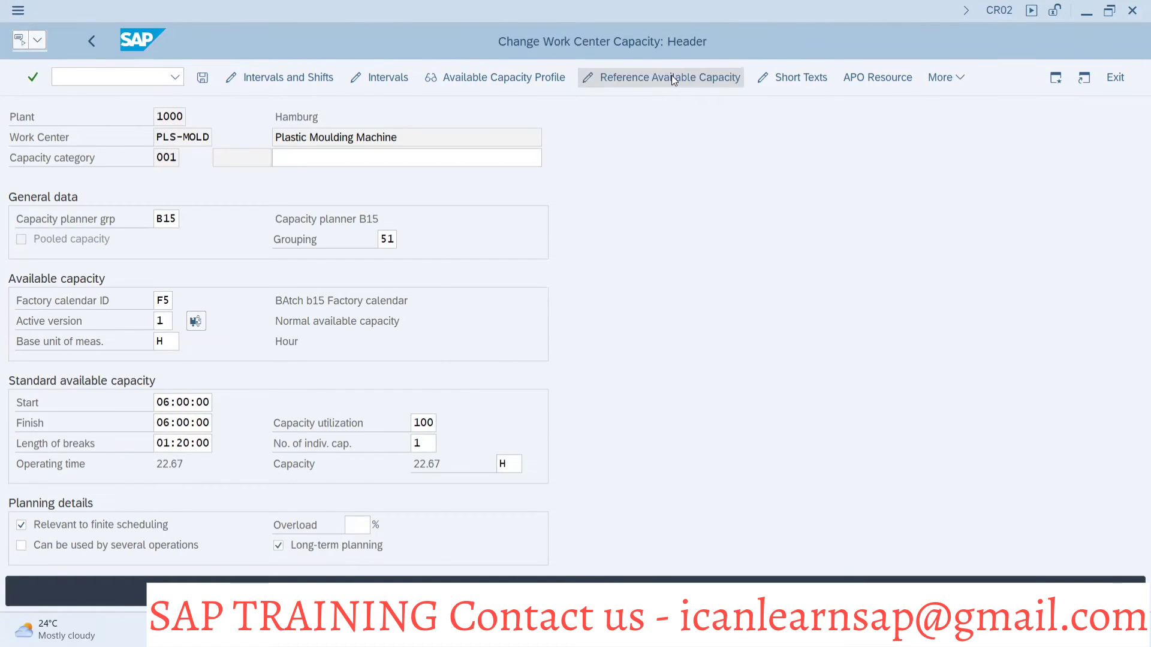
click(370, 340)
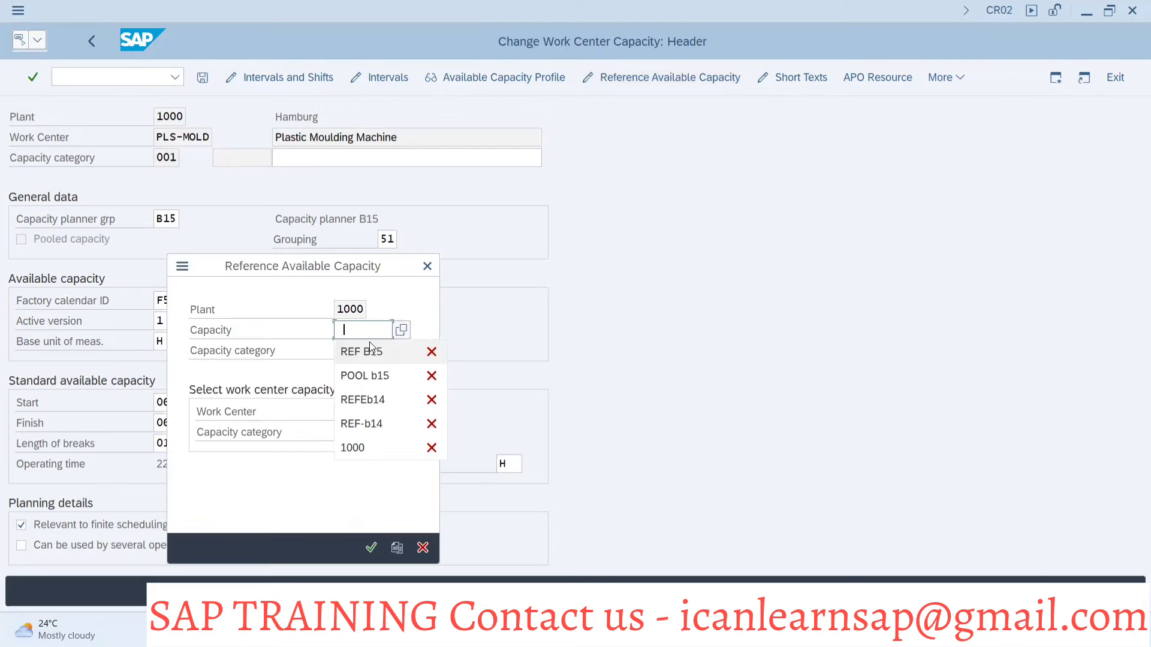
click(372, 352)
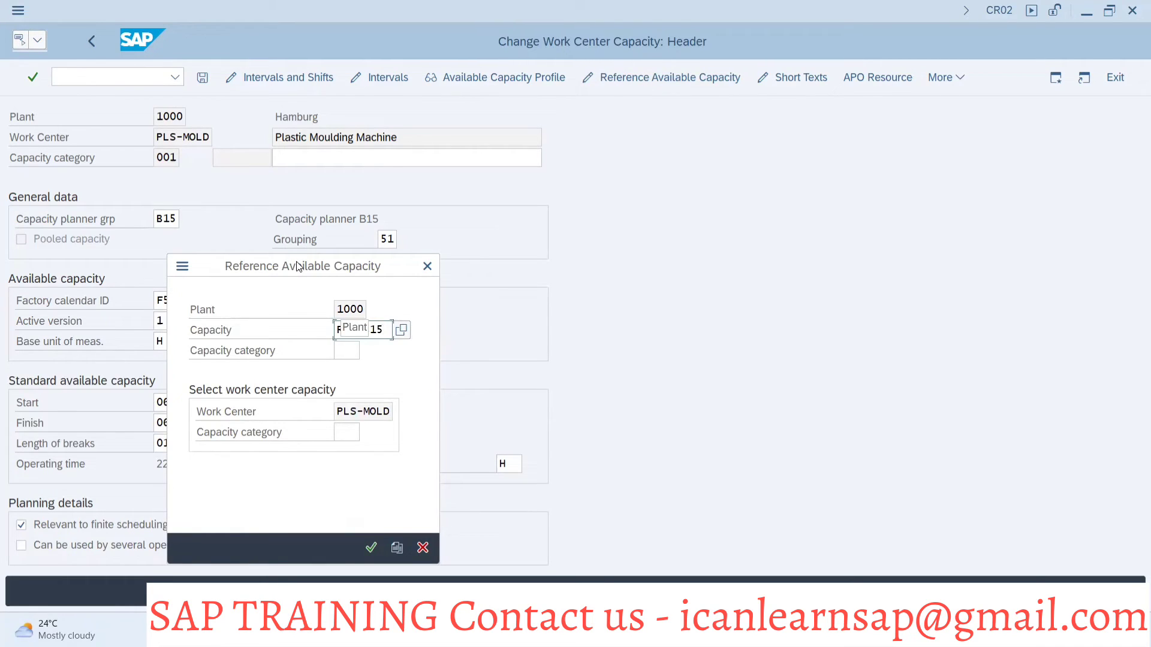
drag(298, 265, 672, 208)
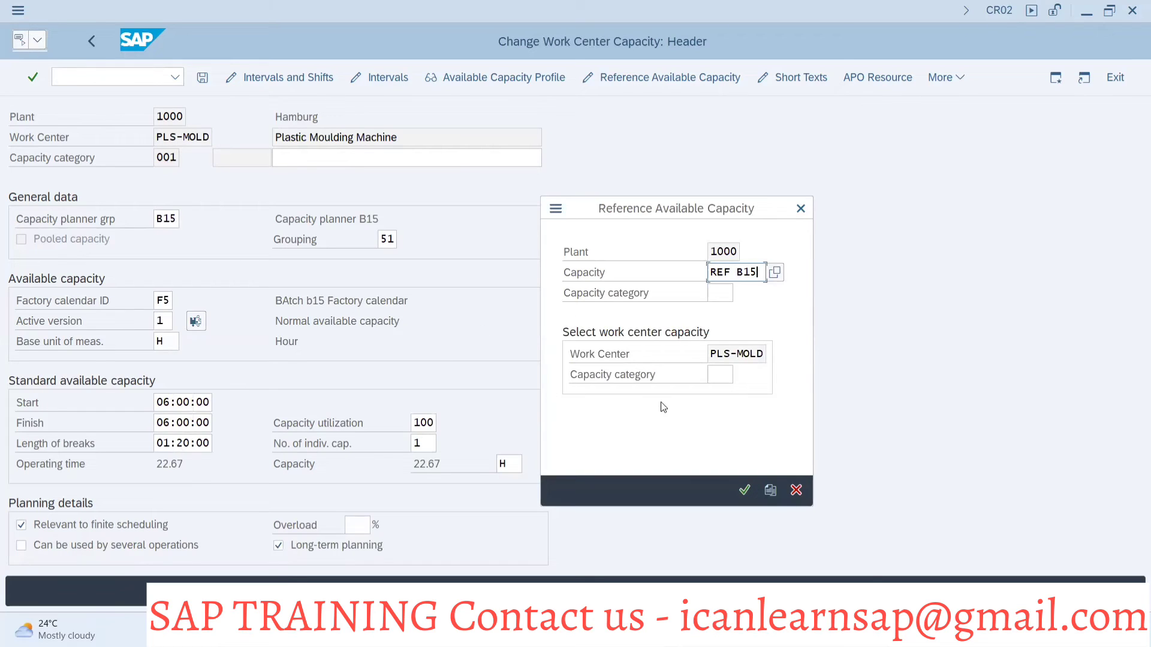
click(745, 490)
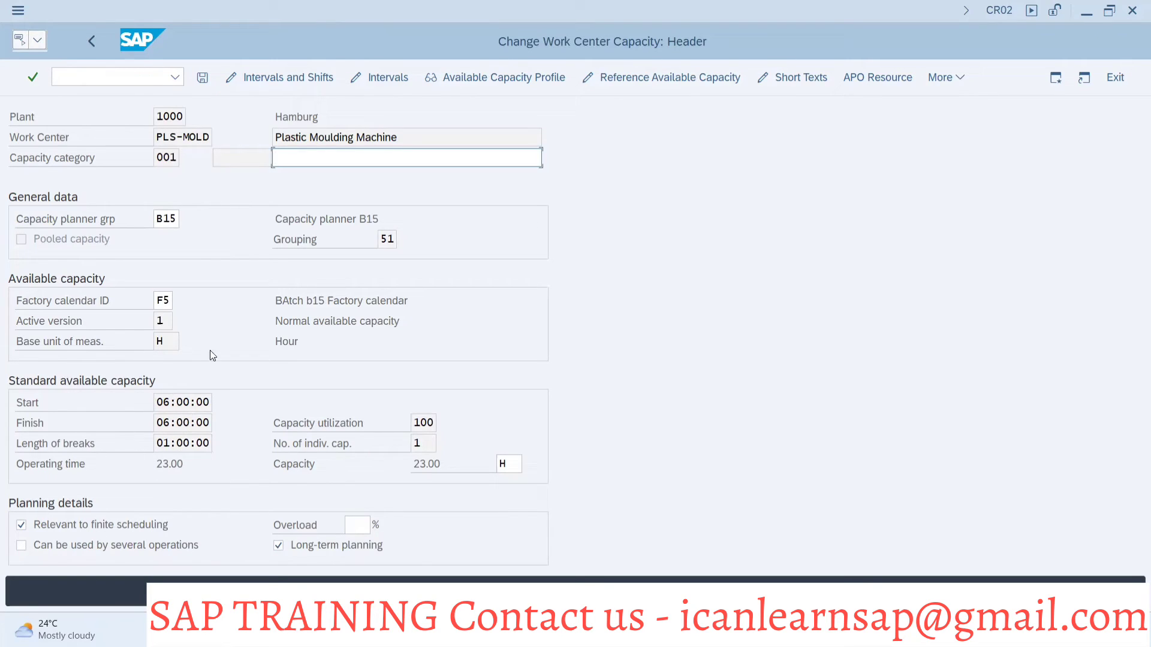
click(203, 78)
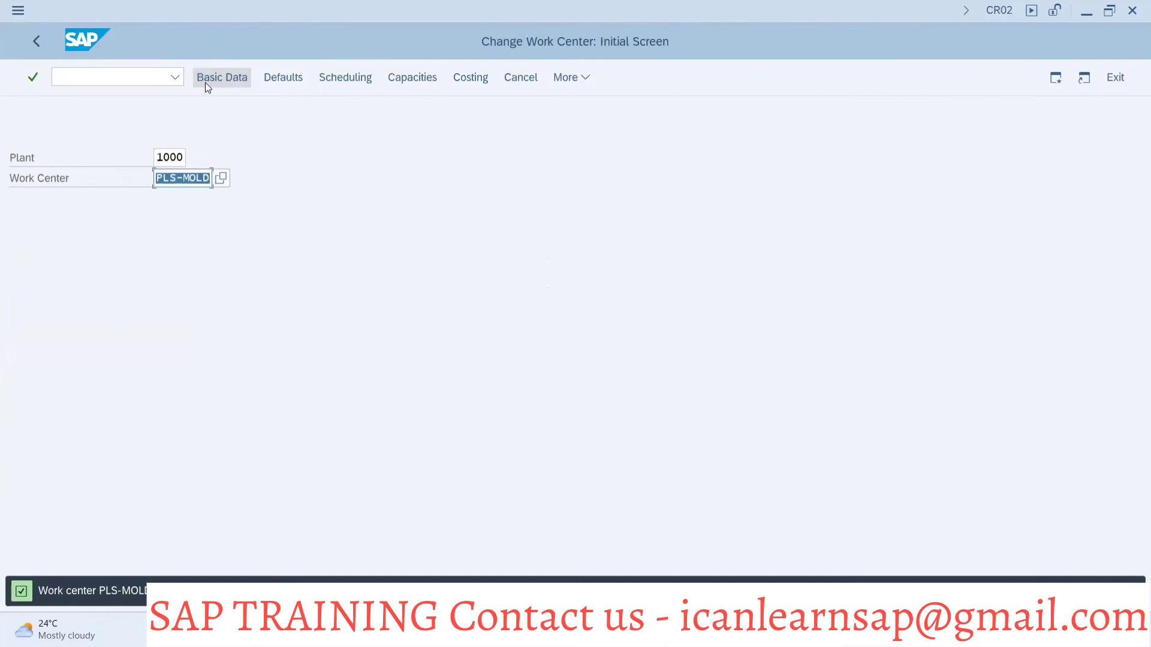
Switch to the SAP session showing the Create Capacity screen and start transaction CR12 there
key(alt+Tab)
key(alt+Tab)
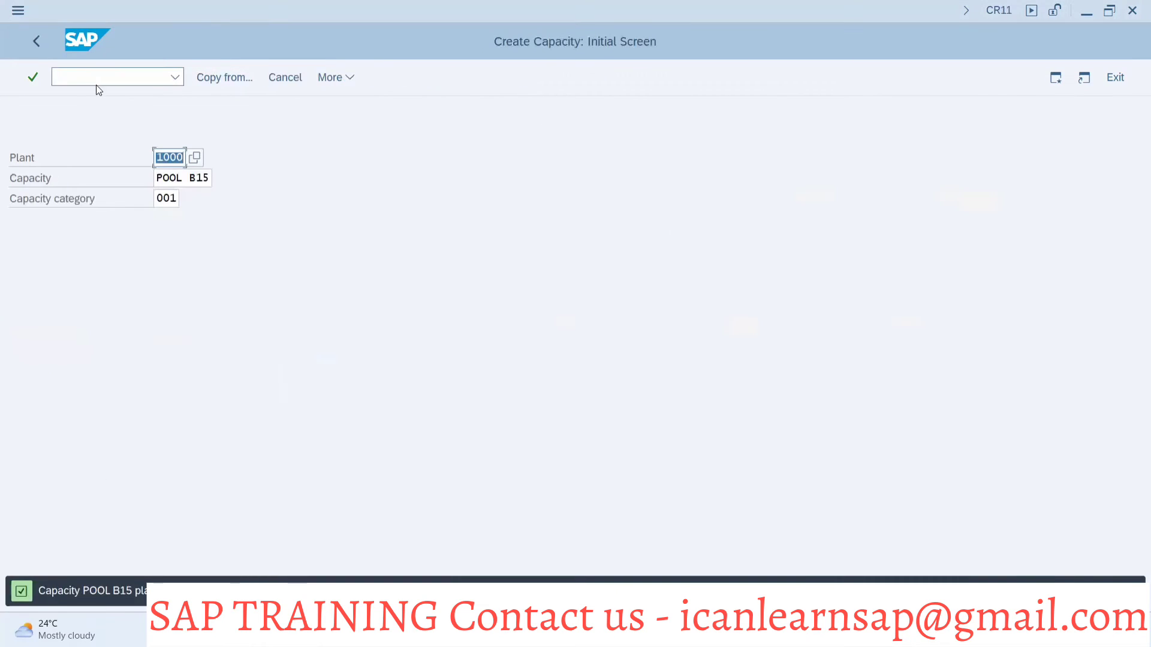
click(96, 84)
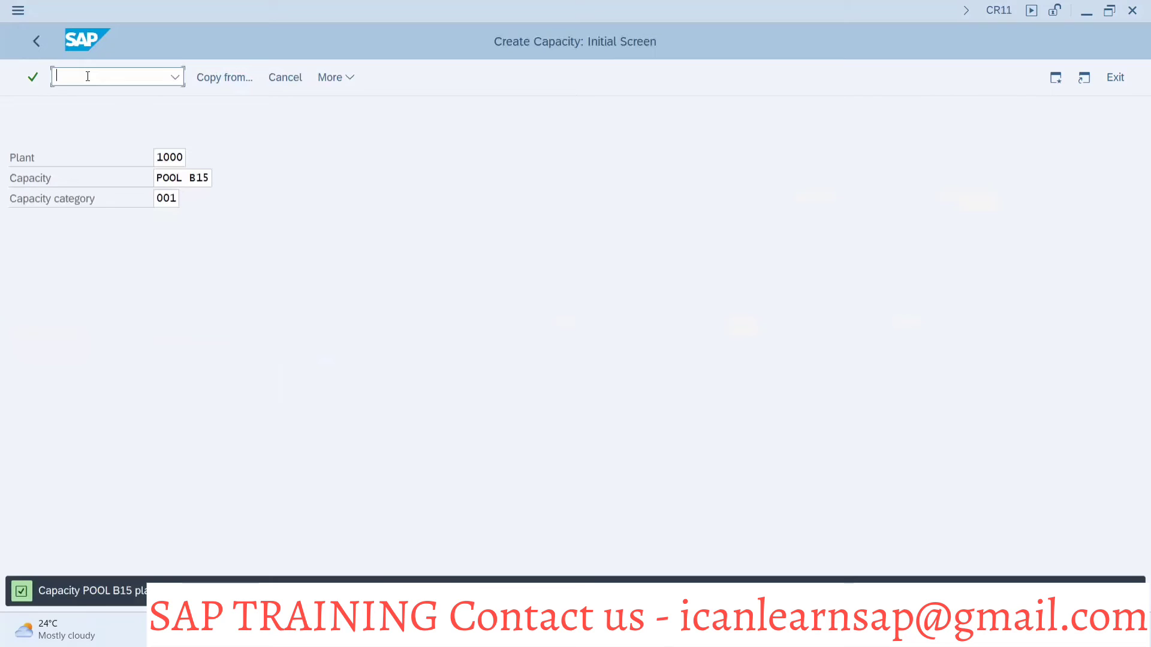
text(/ncr12)
key(Return)
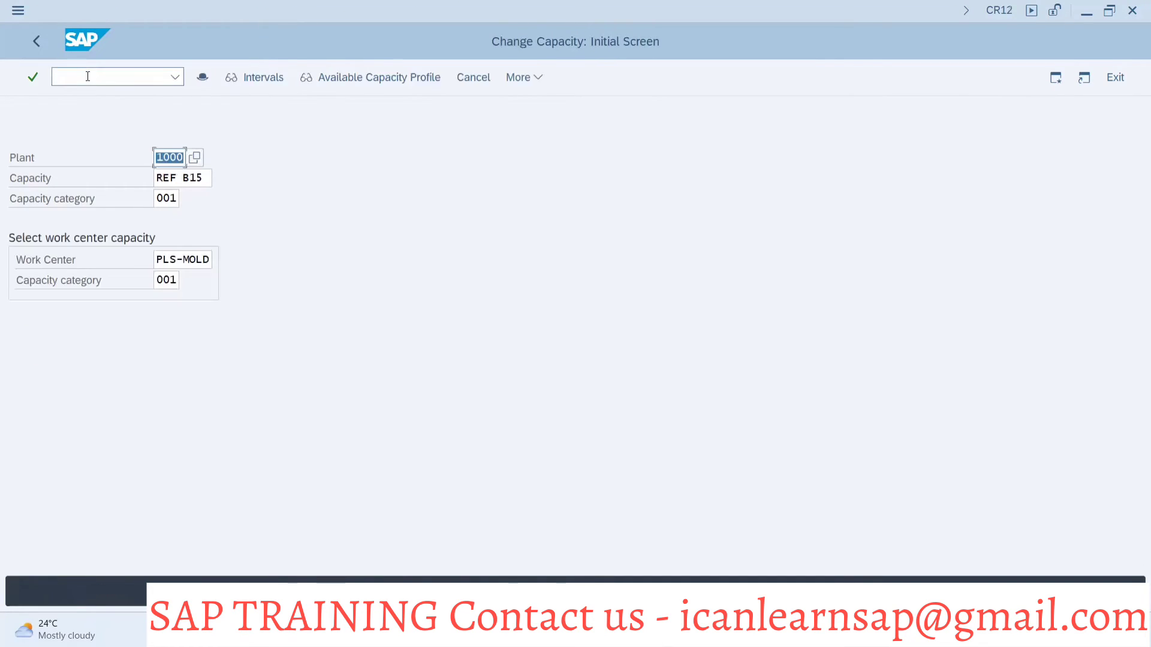
Clear the work center and its capacity category from the work center selection, and open capacity REF B15, category 001, for changing
click(209, 258)
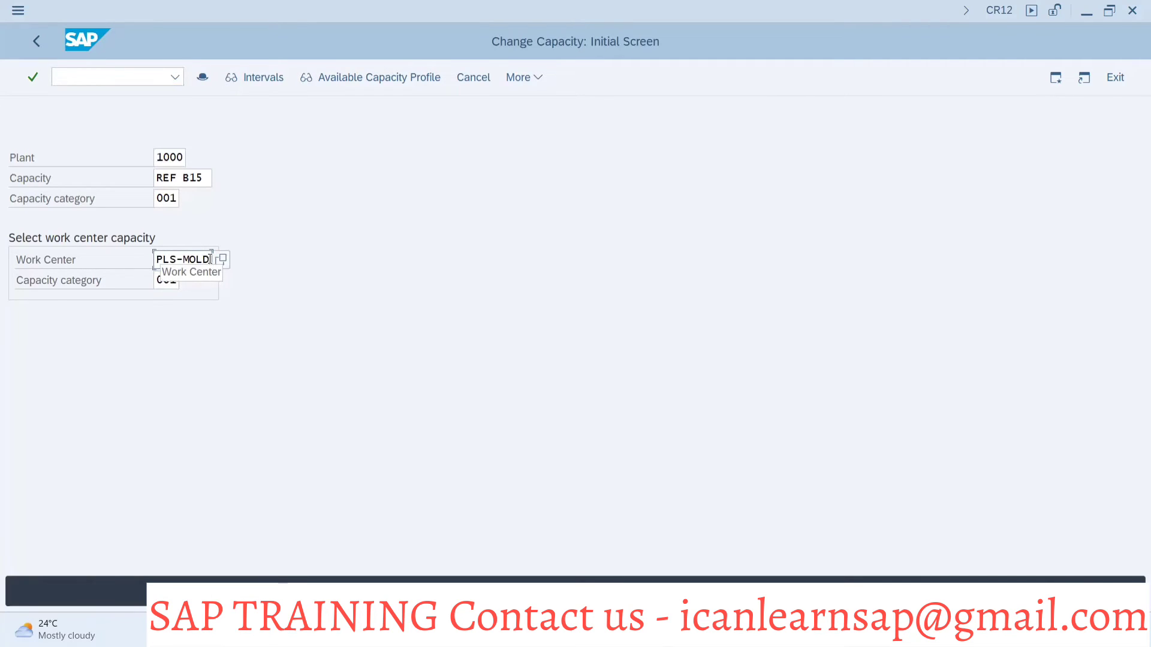
key(BackSpace)
key(BackSpace)
key(BackSpace)
key(BackSpace)
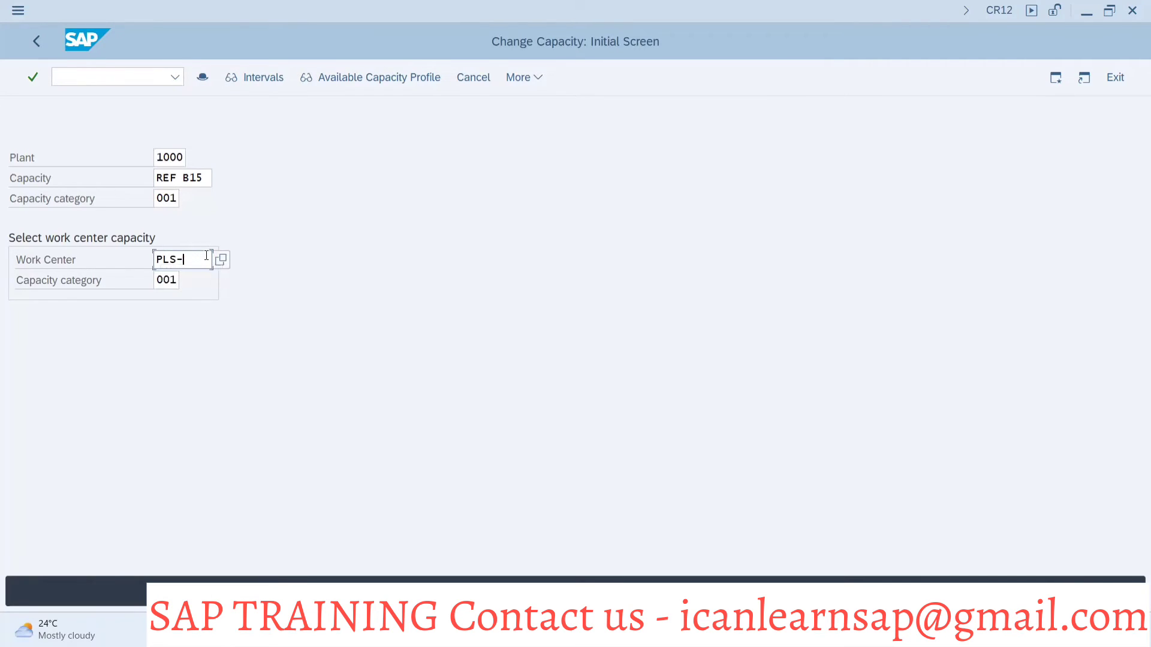
key(BackSpace)
key(BackSpace)
key(BackSpace)
key(BackSpace)
click(220, 354)
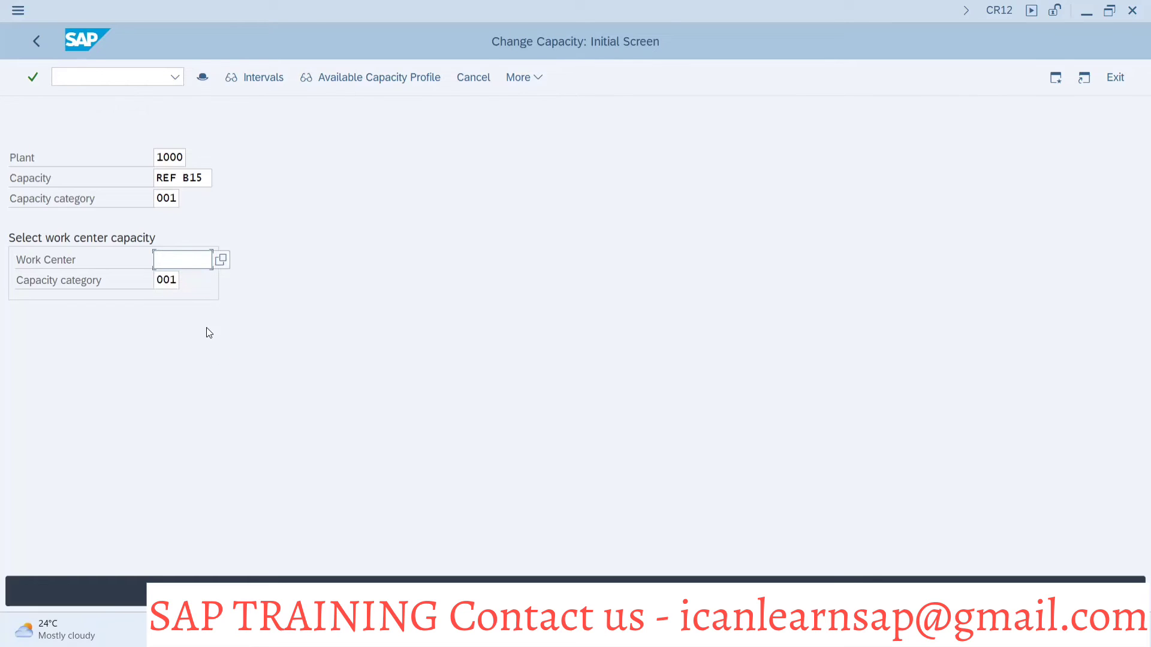
click(180, 281)
key(BackSpace)
key(BackSpace)
key(BackSpace)
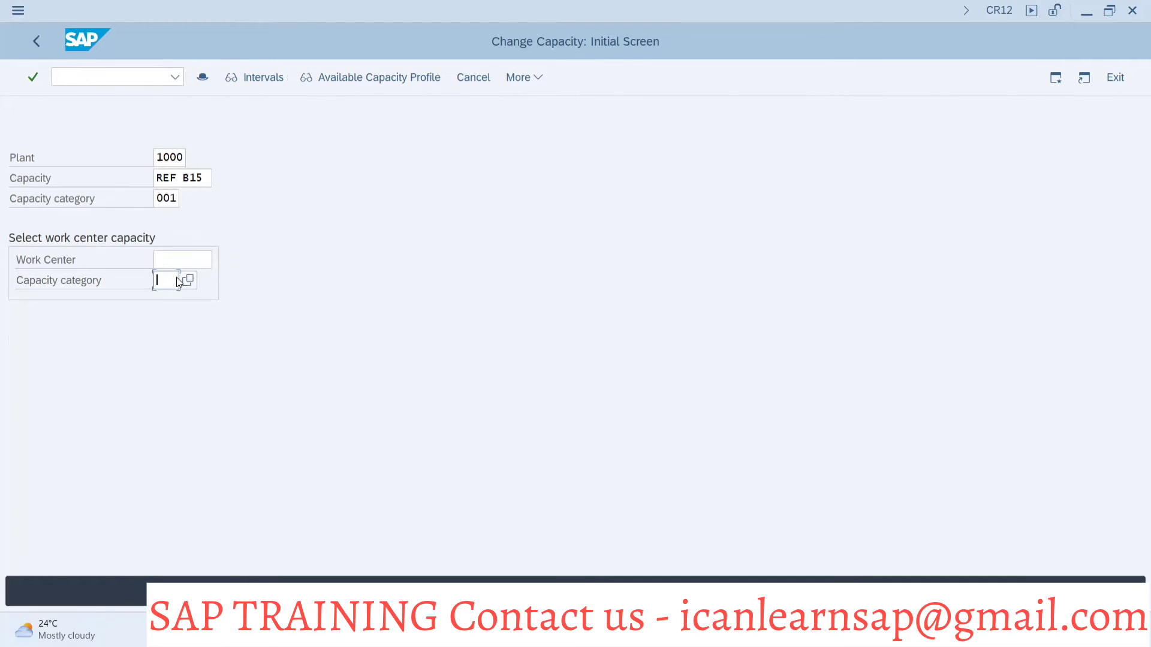
key(Return)
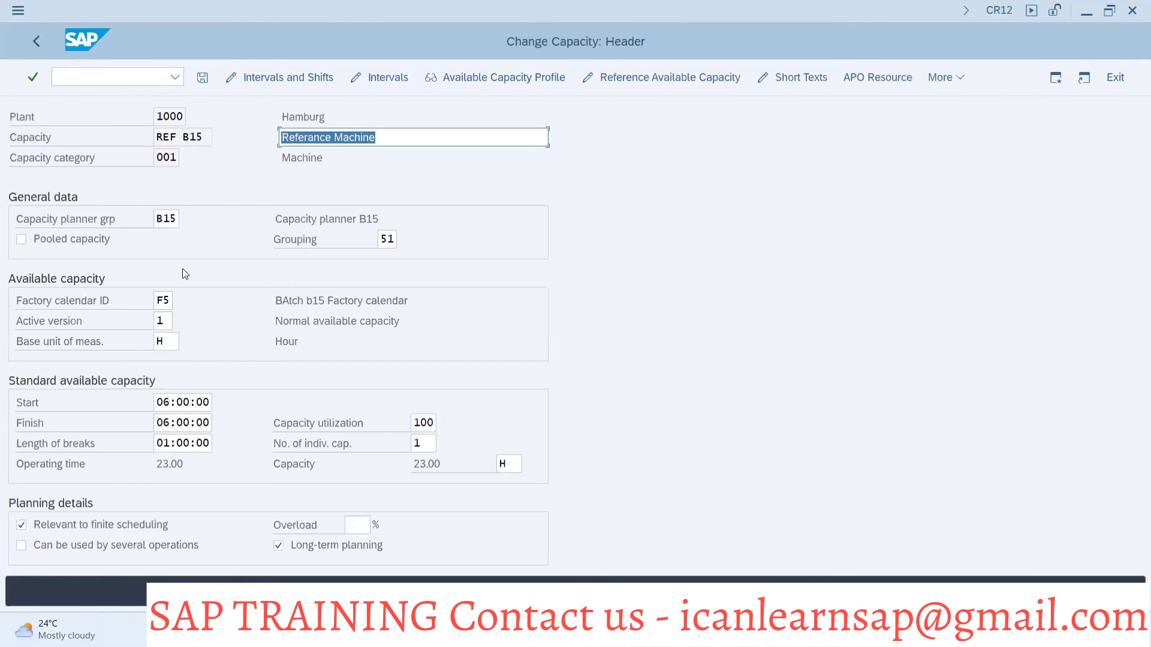
Set the finish time of the REF B15 capacity to 22:00:00 and save it
click(169, 423)
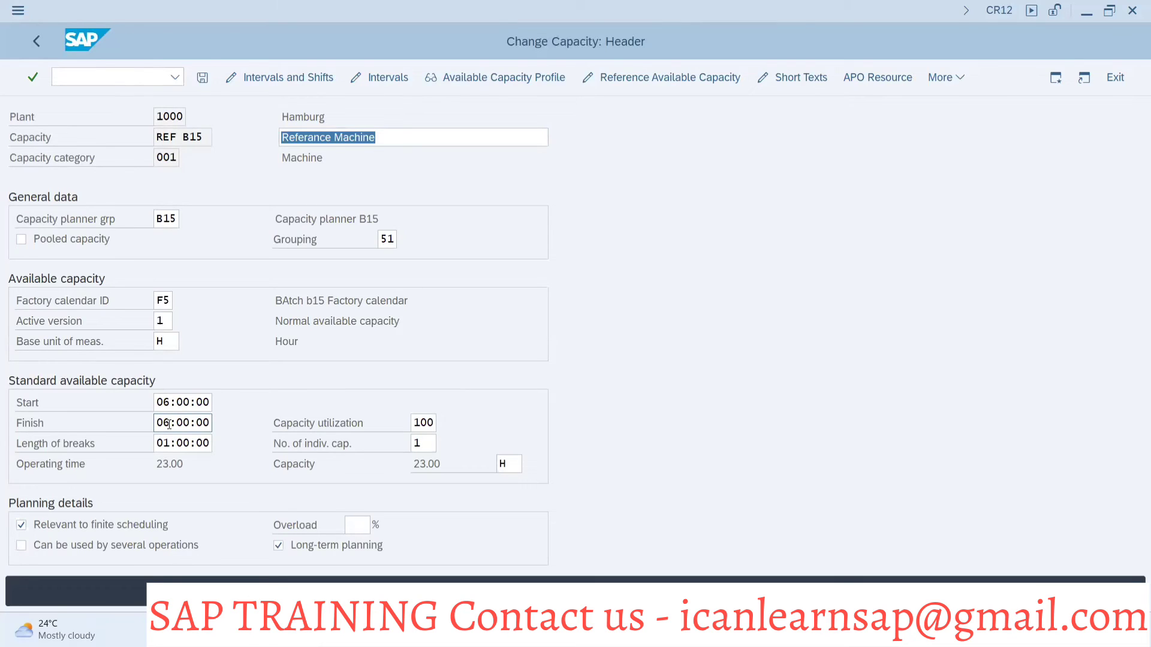
key(BackSpace)
key(BackSpace)
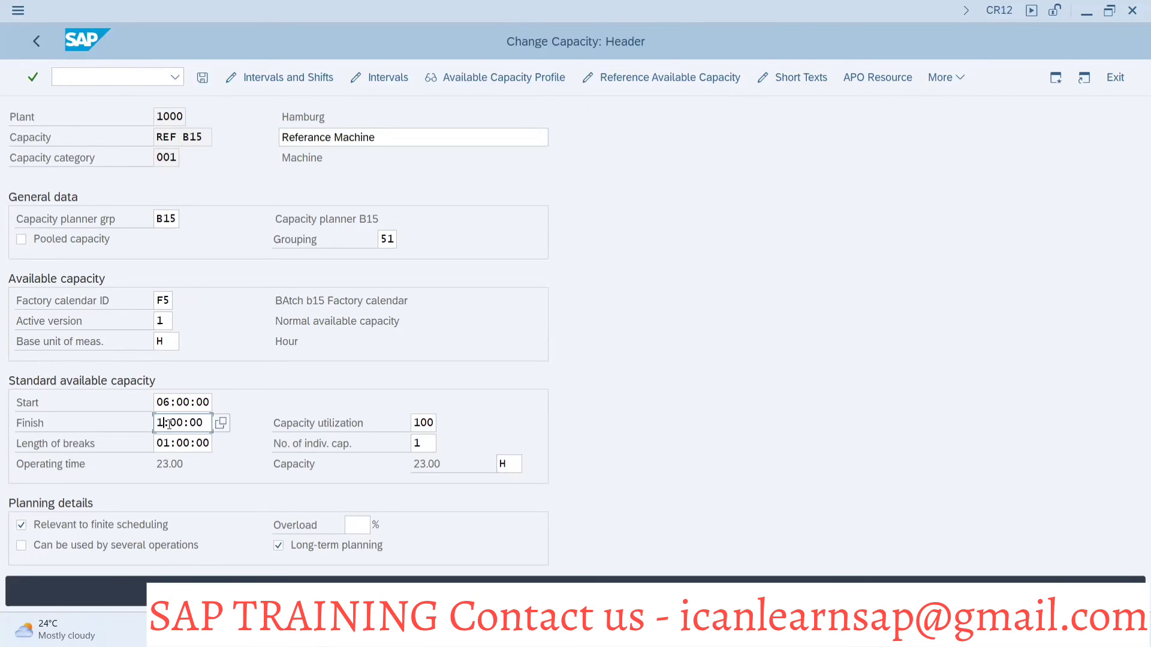
text(22)
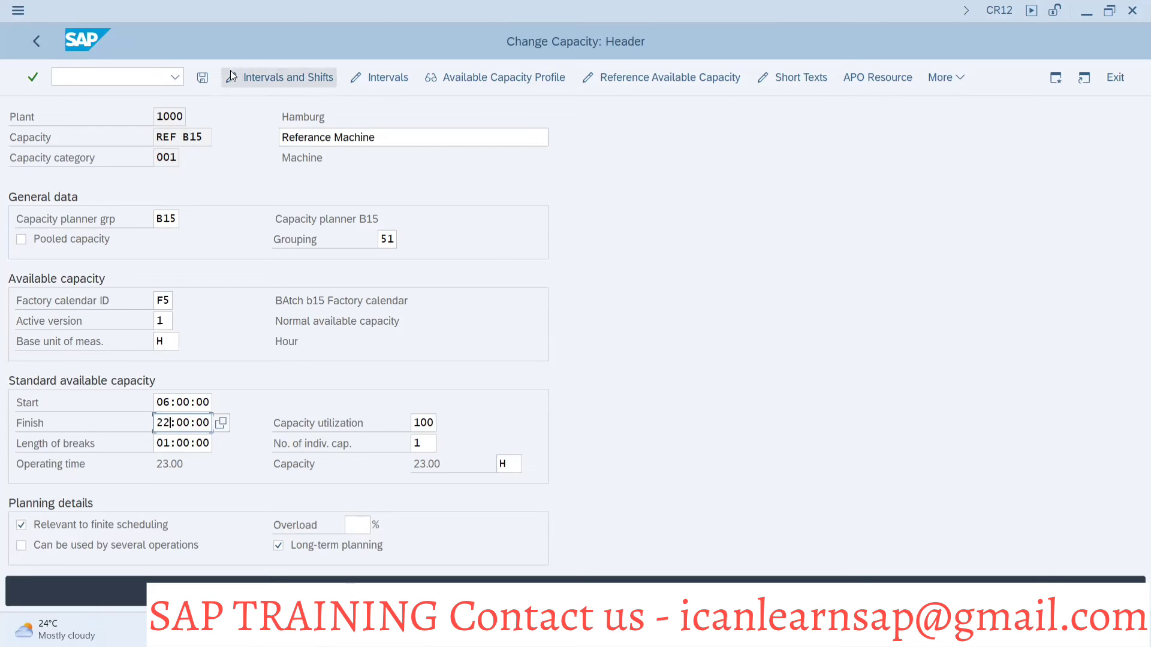
click(204, 79)
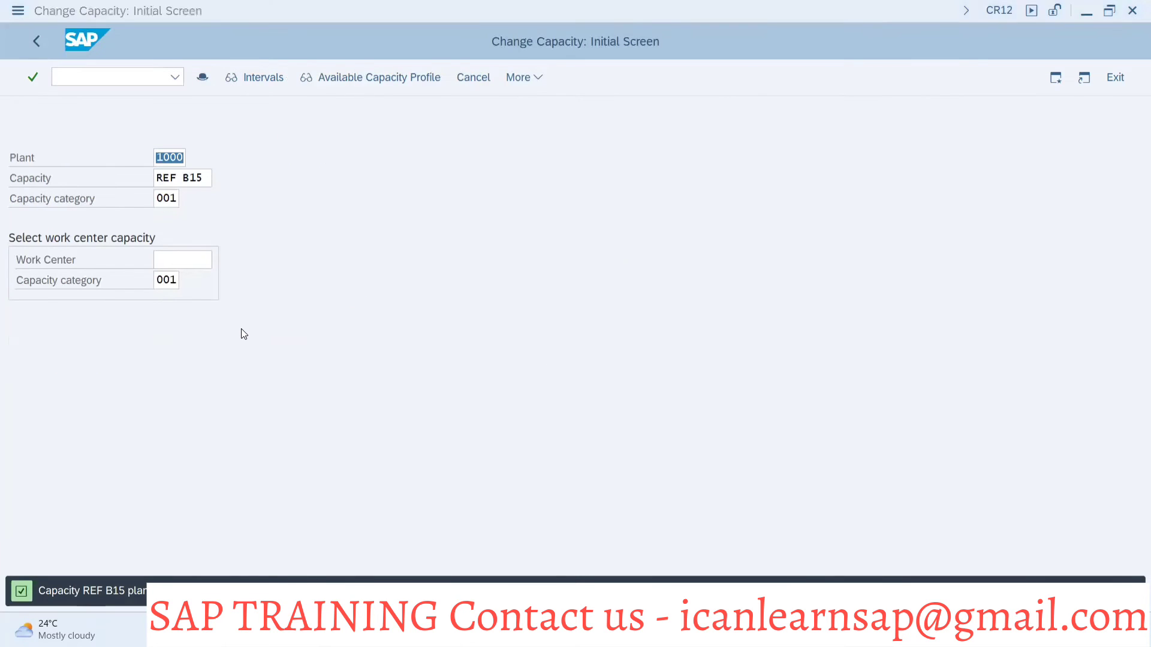
Return to the work center session, restart CR02 for PLS-MOLD, and open its machine capacity header to check the shift times
key(alt+Tab)
click(111, 78)
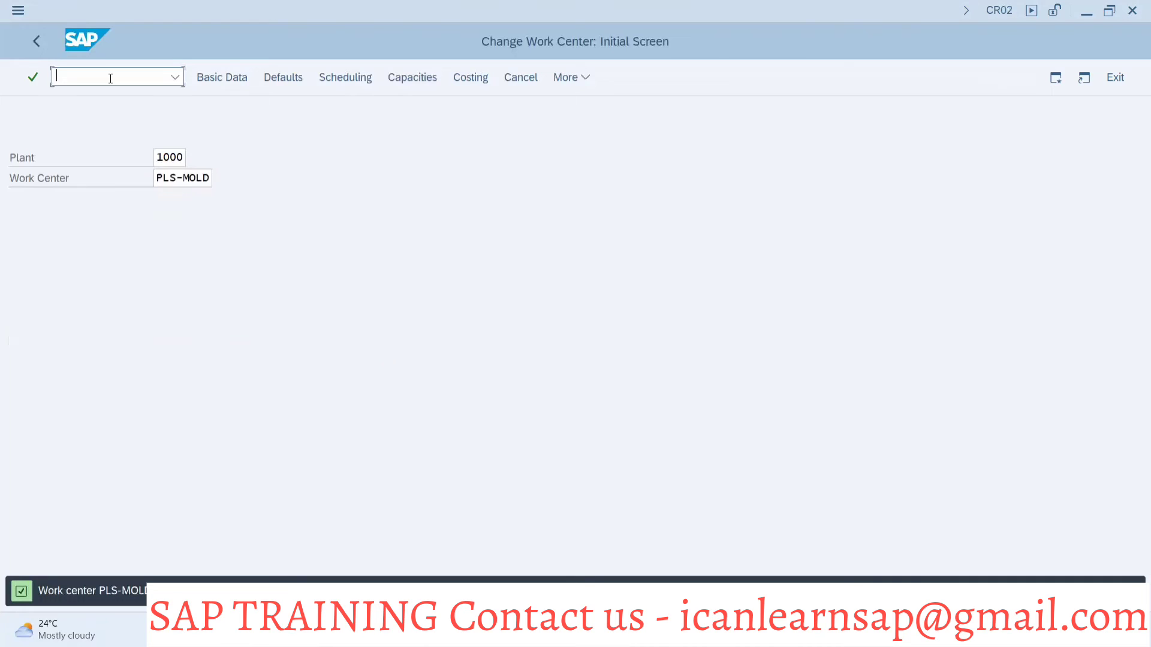
text(/ncr02)
key(Return)
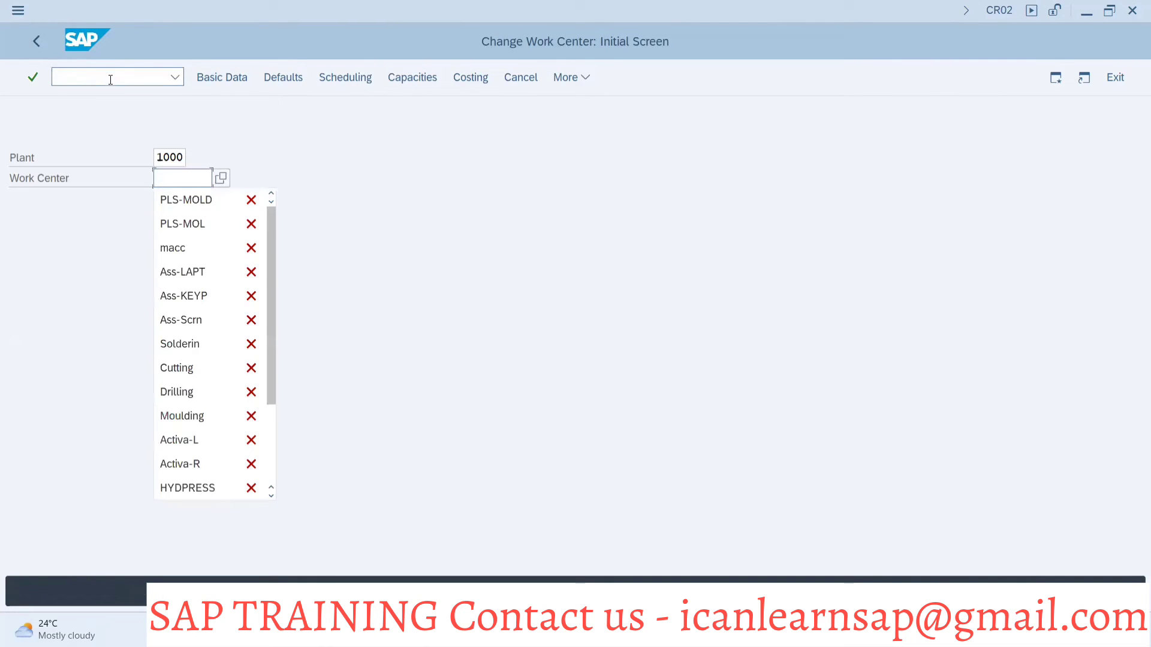
click(183, 195)
key(Return)
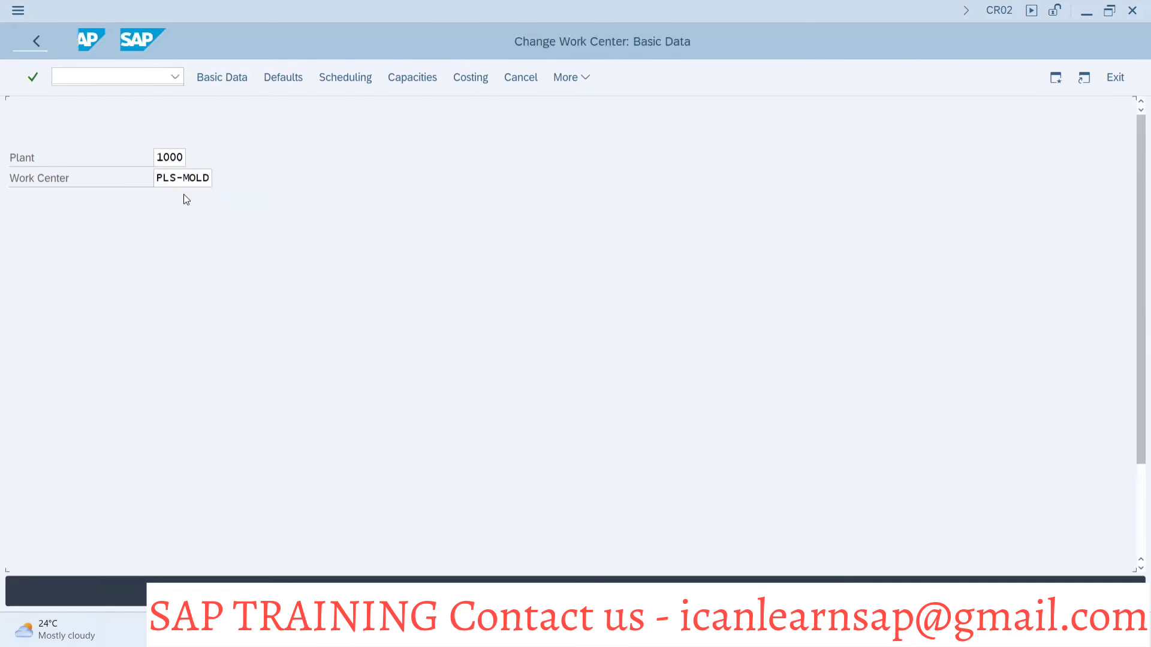
click(227, 182)
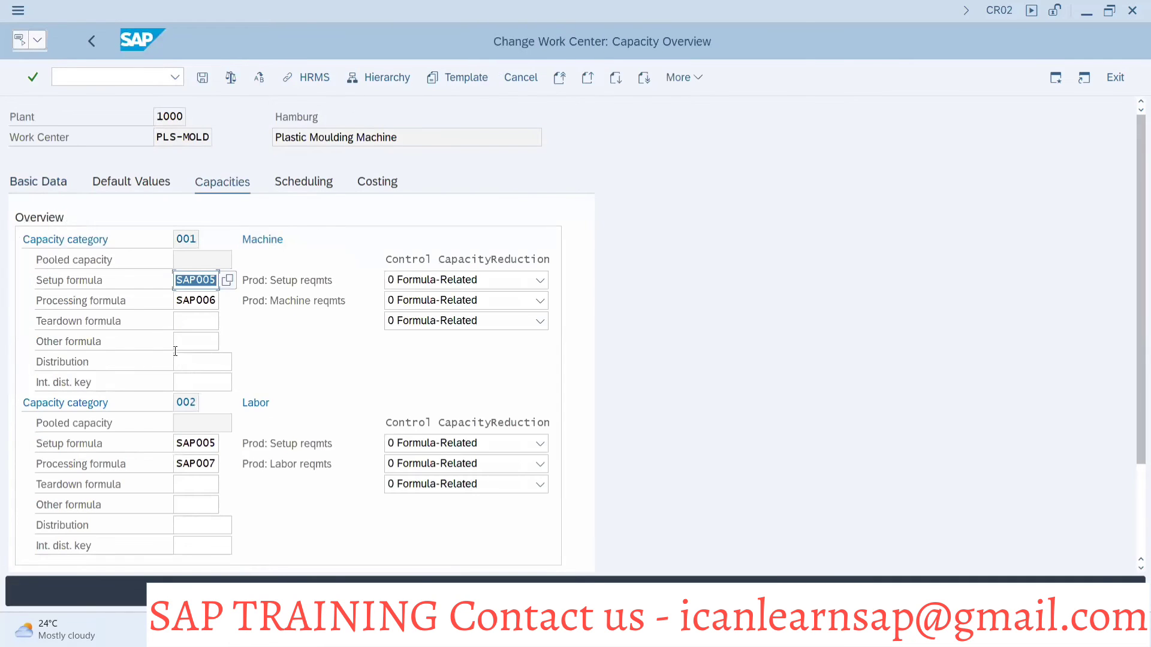
click(1135, 543)
click(105, 509)
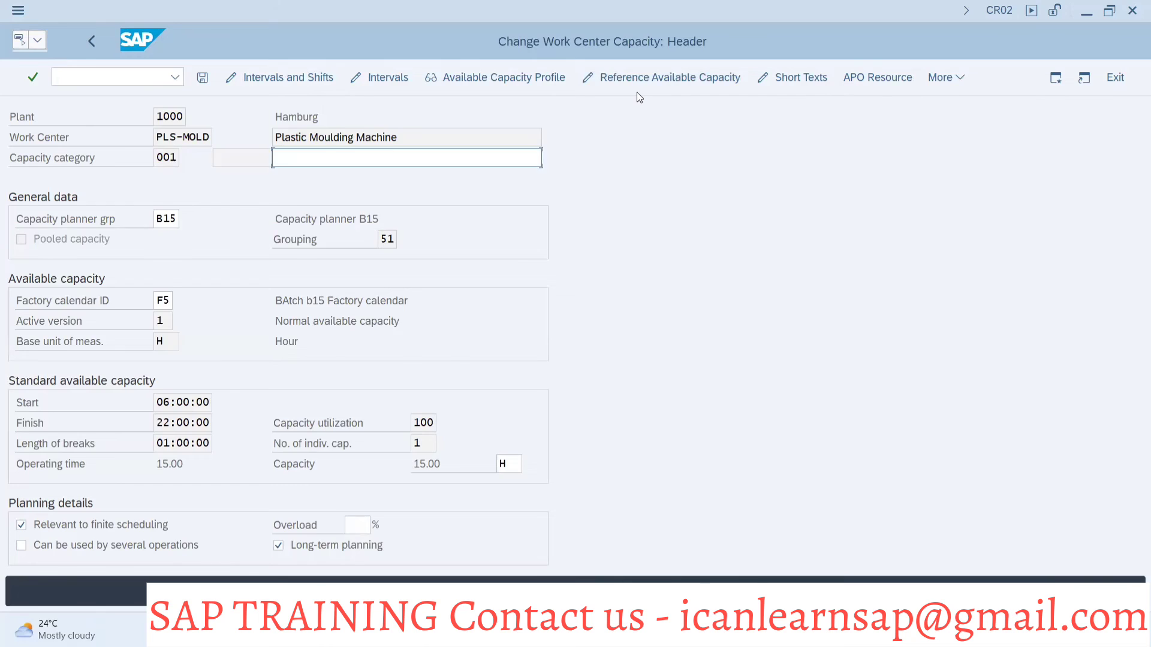
Switch to the b15 workbook in Excel and enter 100 in cell I15 of the work center sheet
key(alt+Tab)
key(alt+Tab)
key(alt+Tab)
key(alt+Tab)
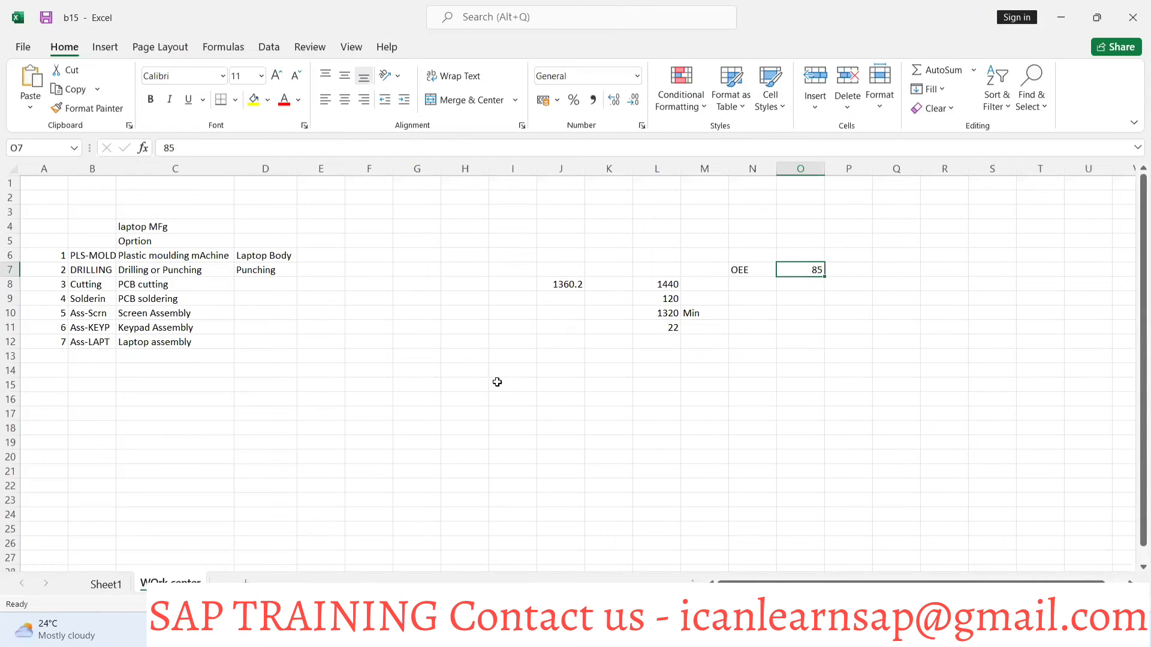
click(497, 382)
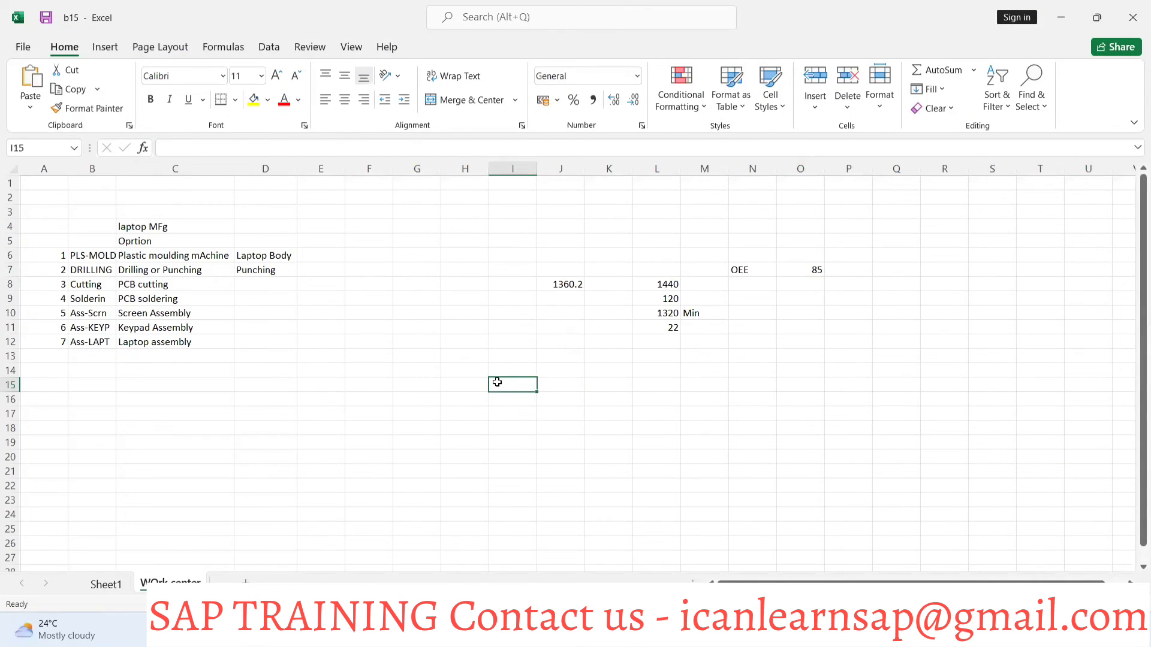
text(100)
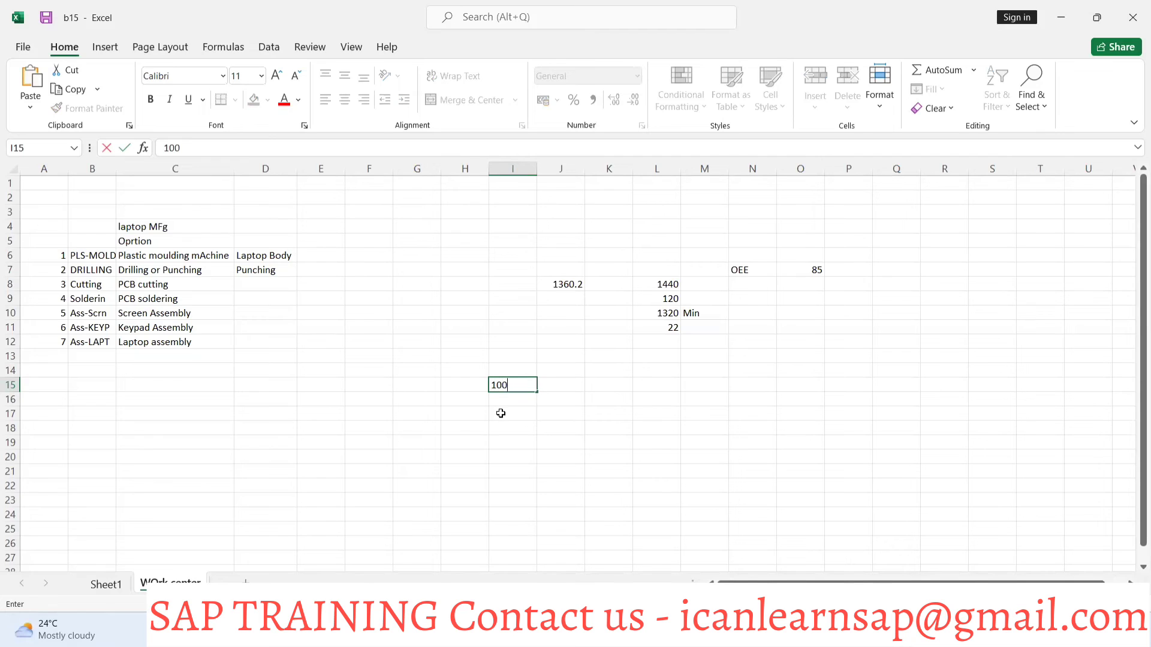
click(501, 414)
click(477, 370)
click(498, 371)
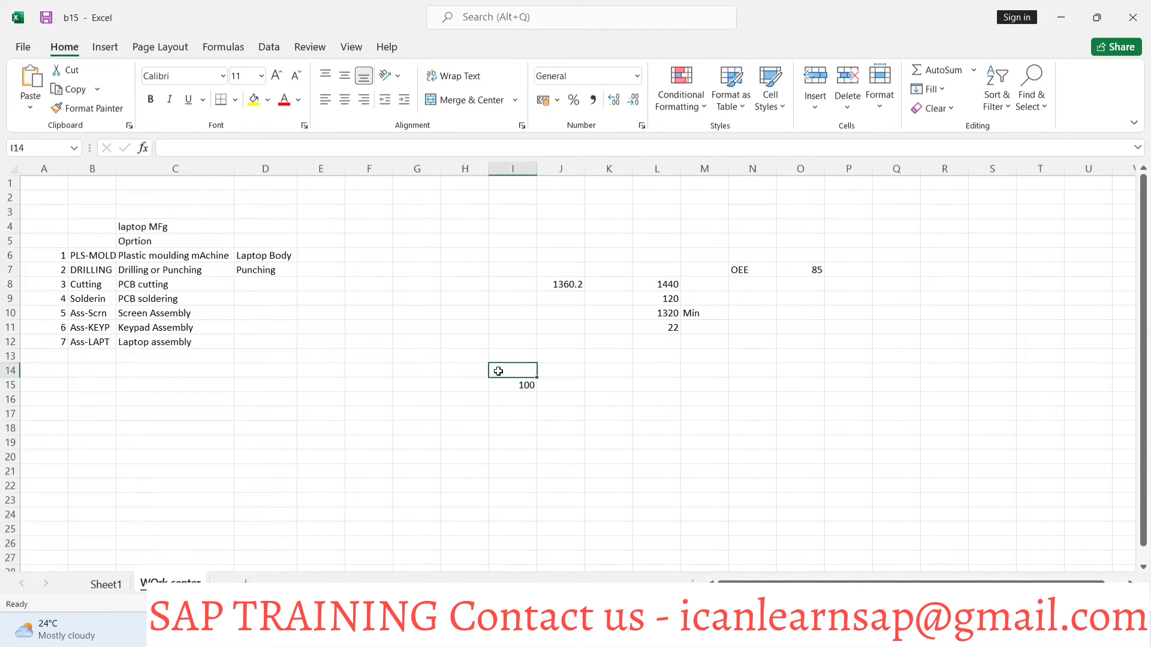
Label the value 100 with the heading M/c in cell I14 of the work center sheet
text(Mac)
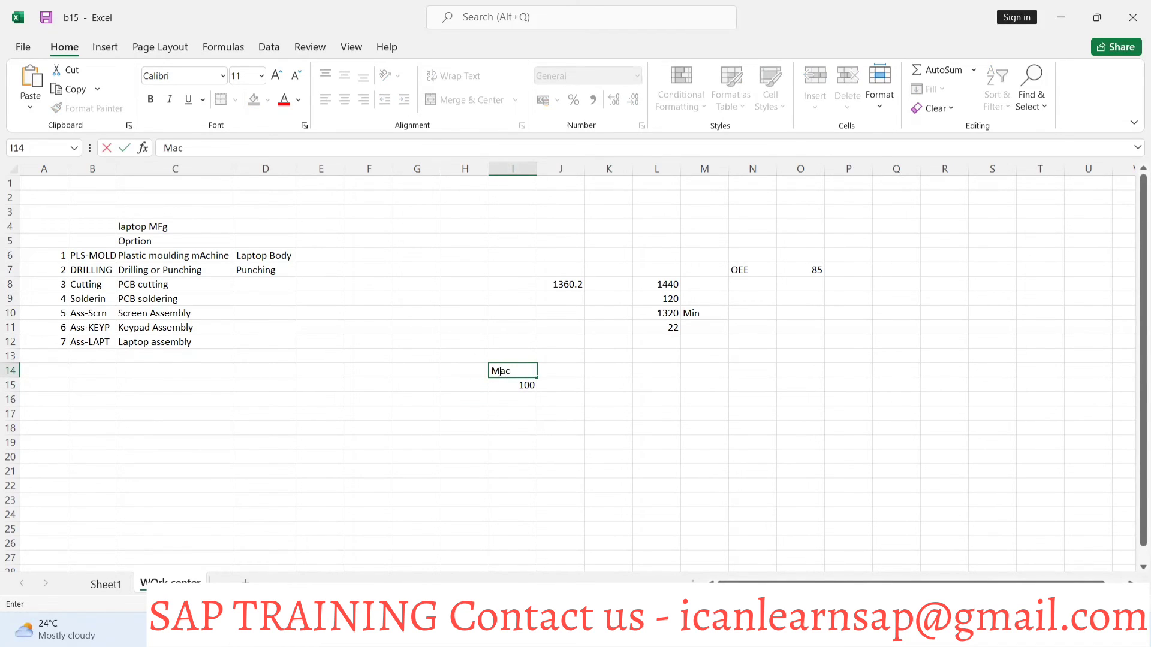
click(501, 371)
text(hin)
key(BackSpace)
key(BackSpace)
key(BackSpace)
key(BackSpace)
text(M/c)
key(Delete)
key(Delete)
click(533, 413)
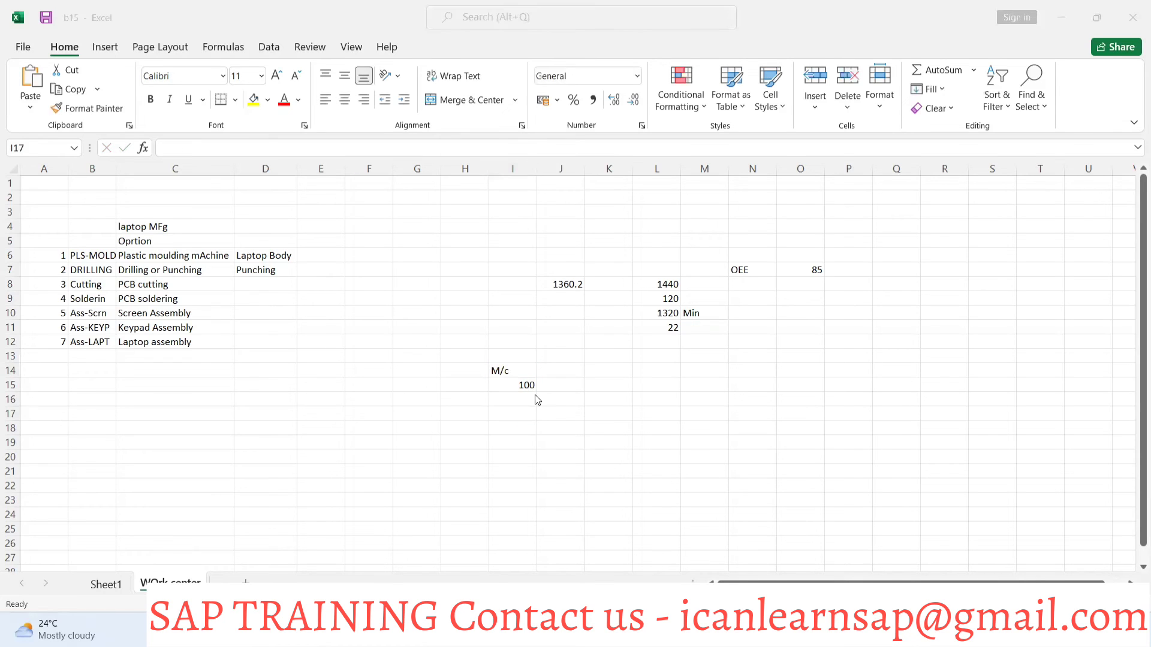
Switch to the CR12 session in SAP and open capacity REF B15, category 001, for changing
key(alt+Tab)
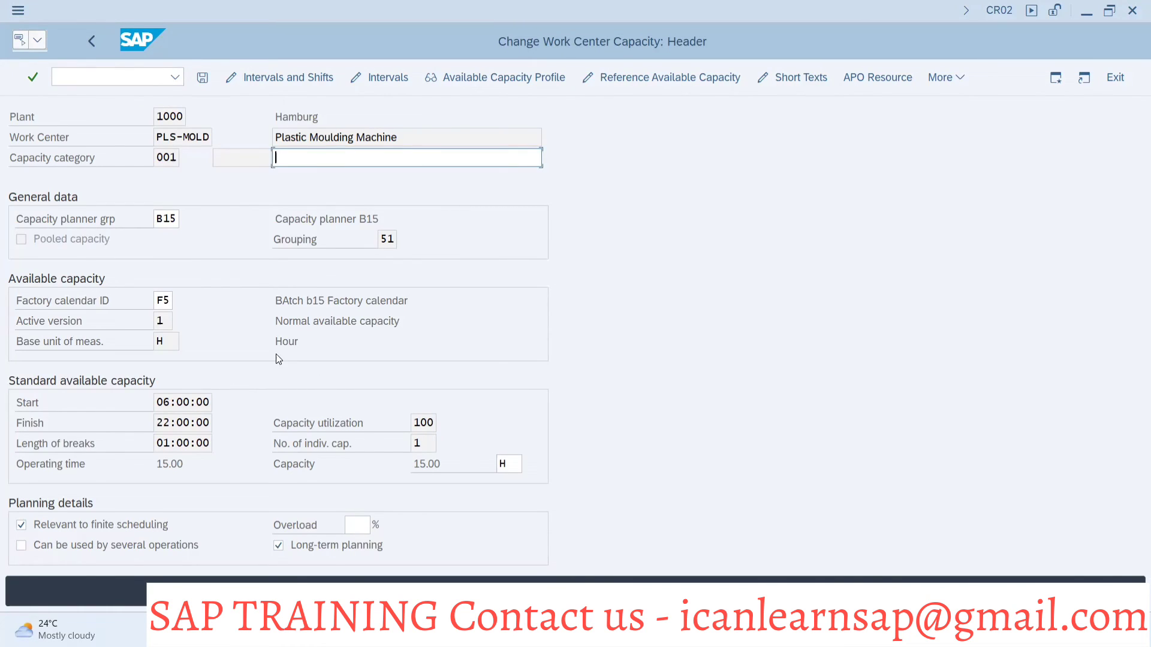
key(alt+Tab)
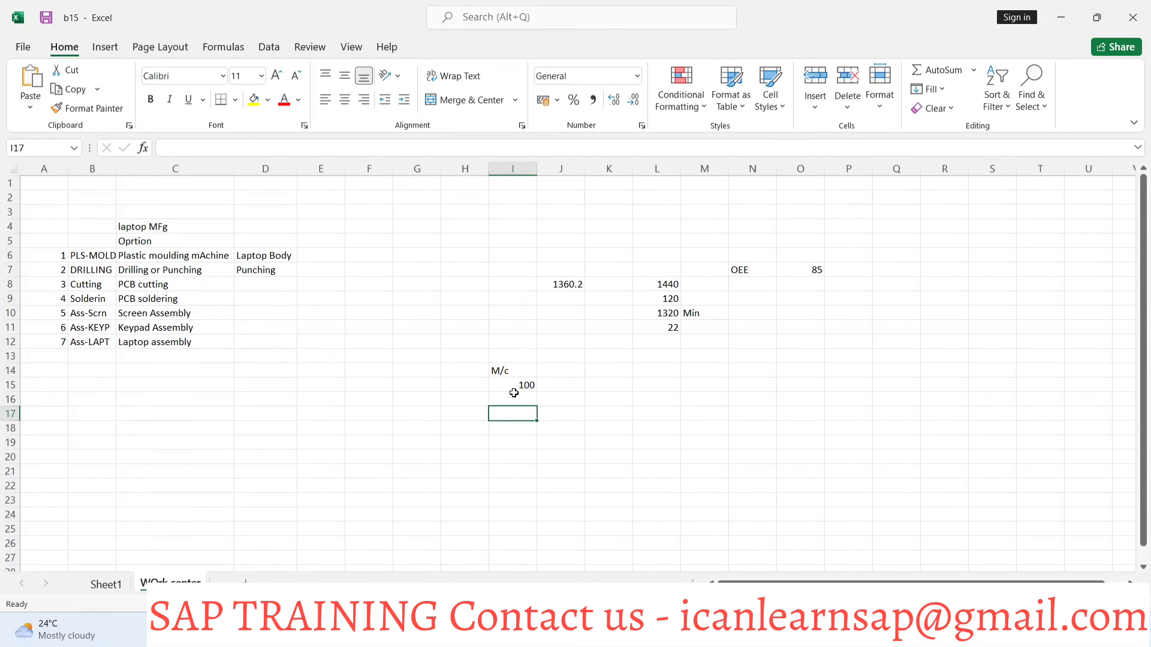
key(alt+Tab)
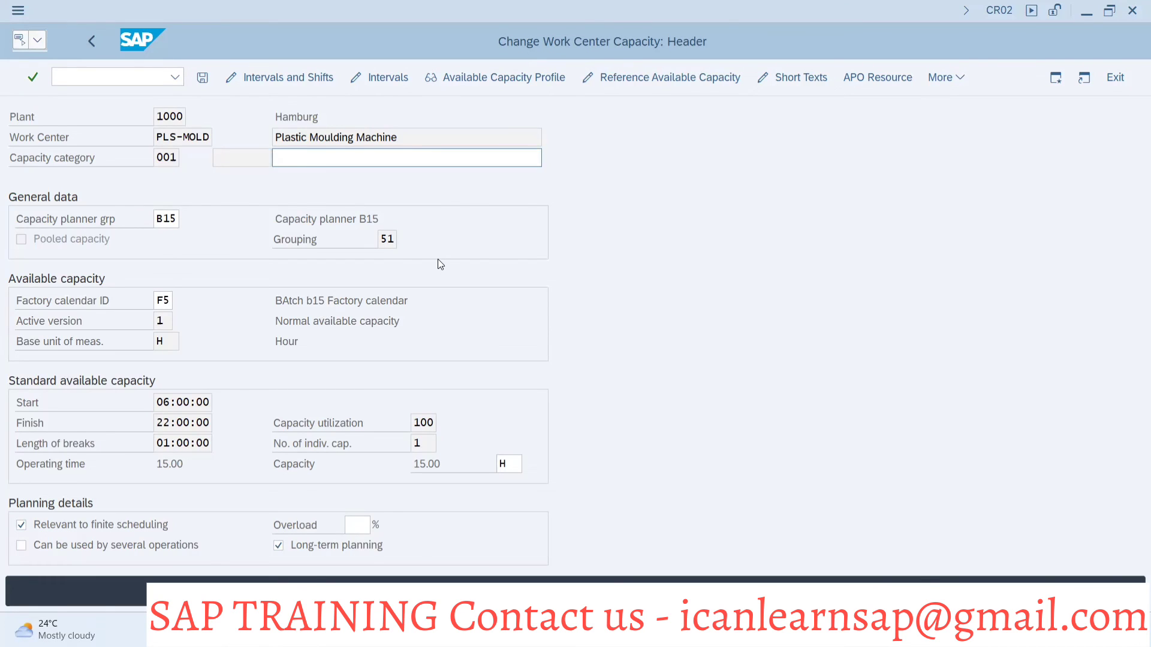
key(alt+Tab)
key(Tab)
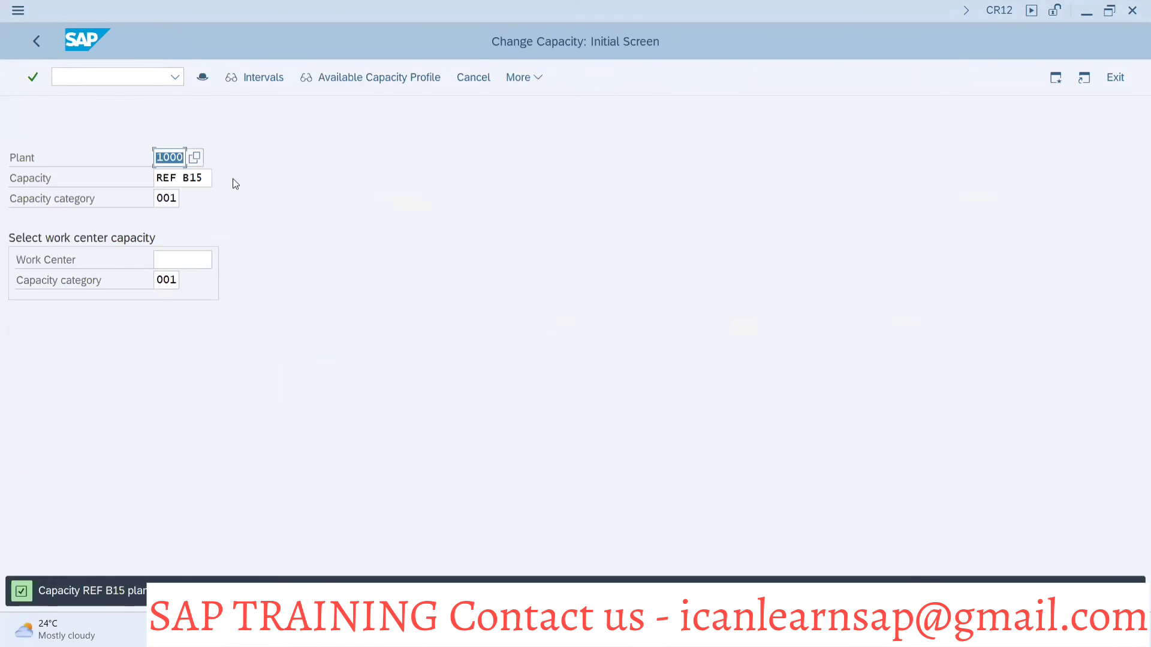
key(Return)
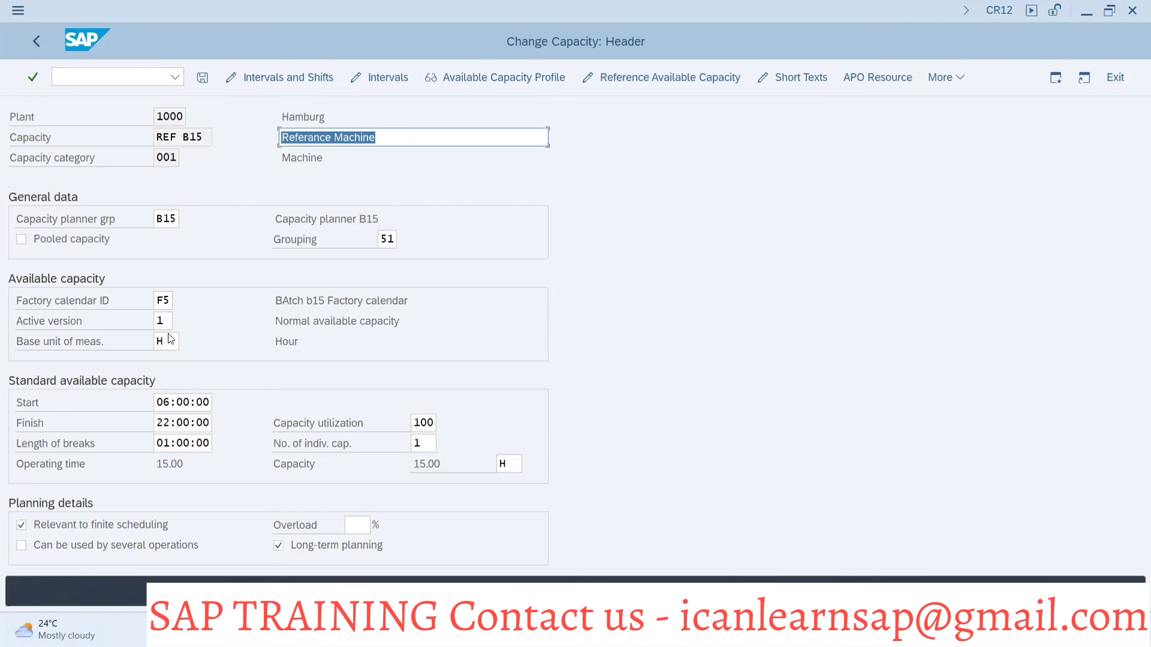
Set the finish time of the REF B15 reference capacity to 06:00:00 and save the capacity
click(166, 426)
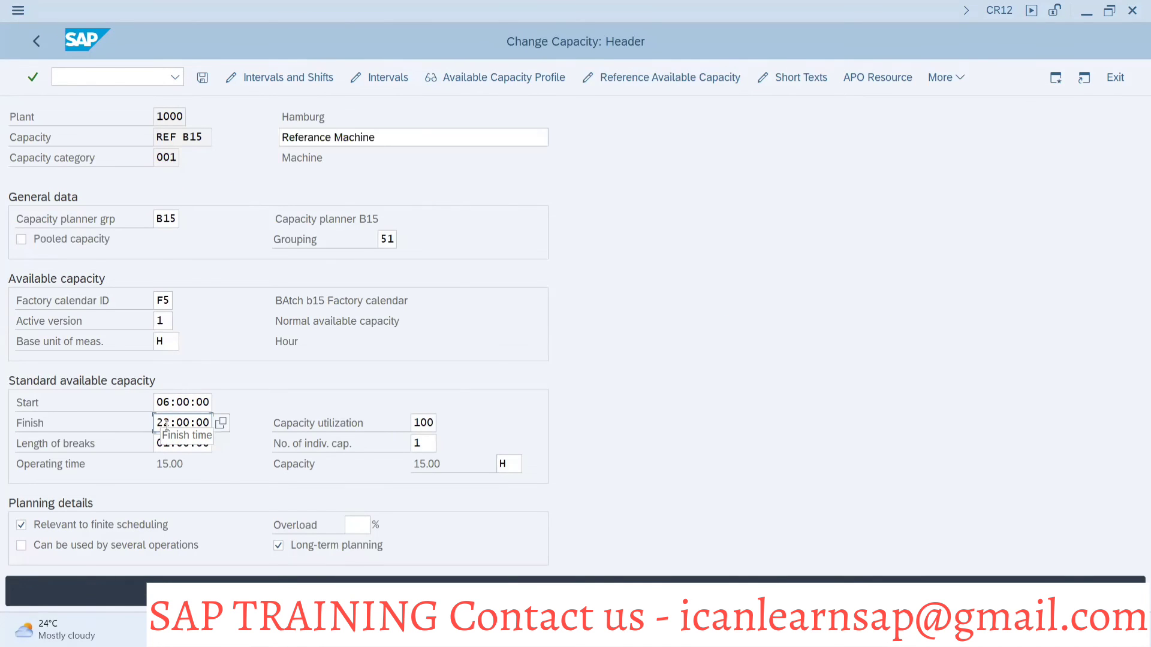
key(Delete)
key(BackSpace)
text(00)
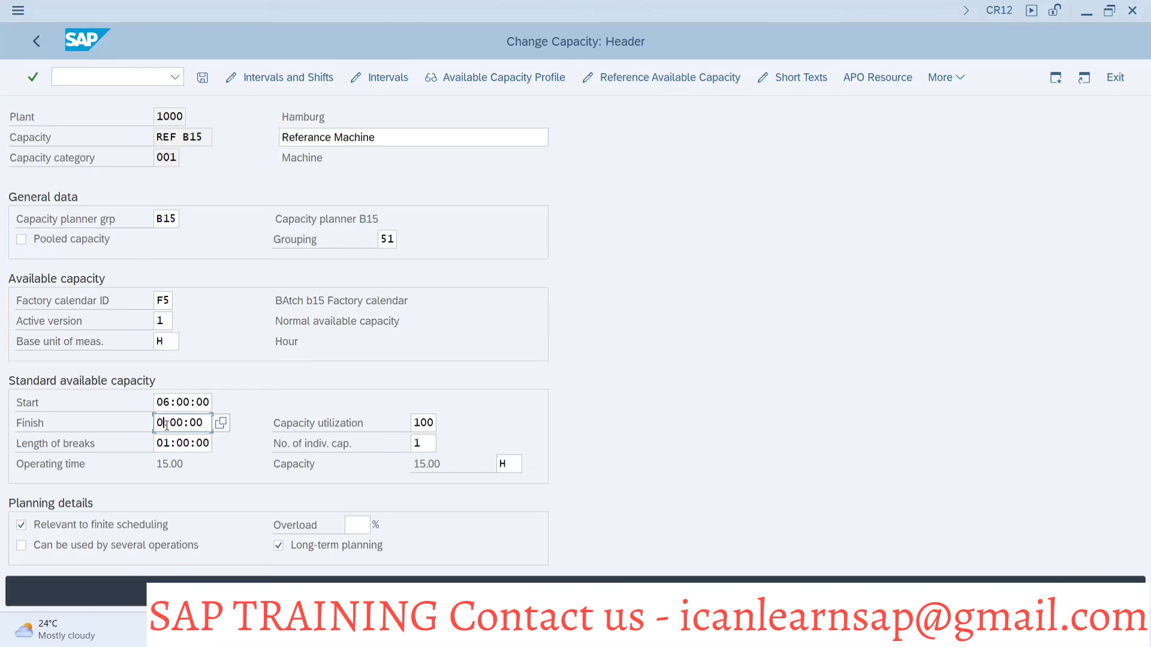
text(6)
key(Return)
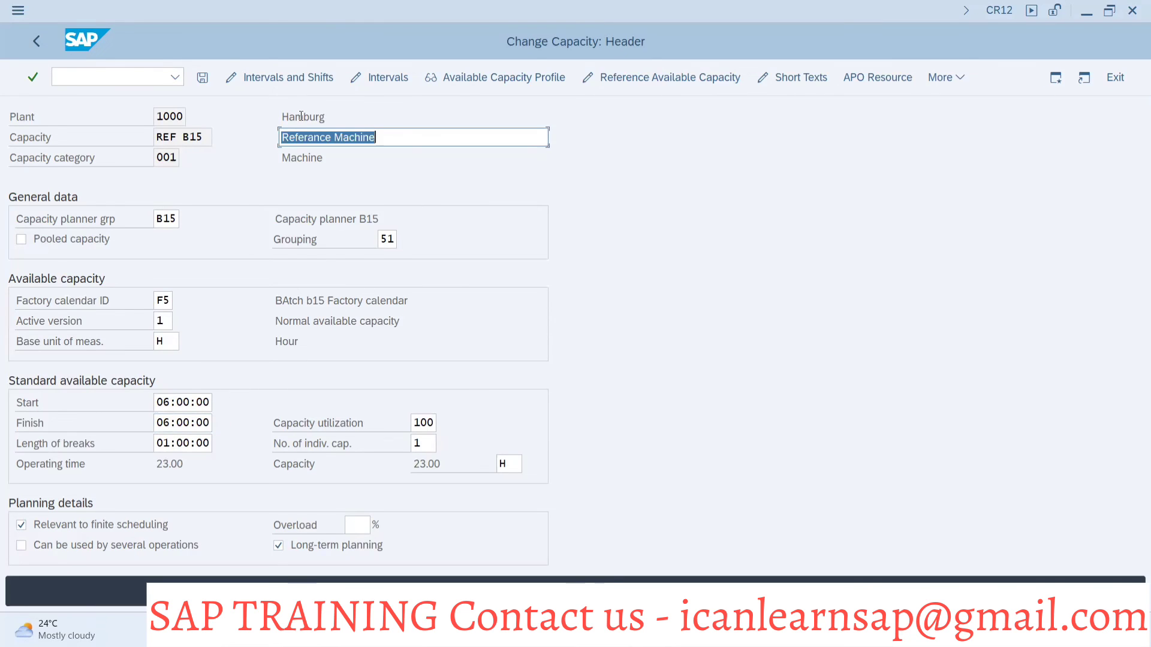
click(201, 81)
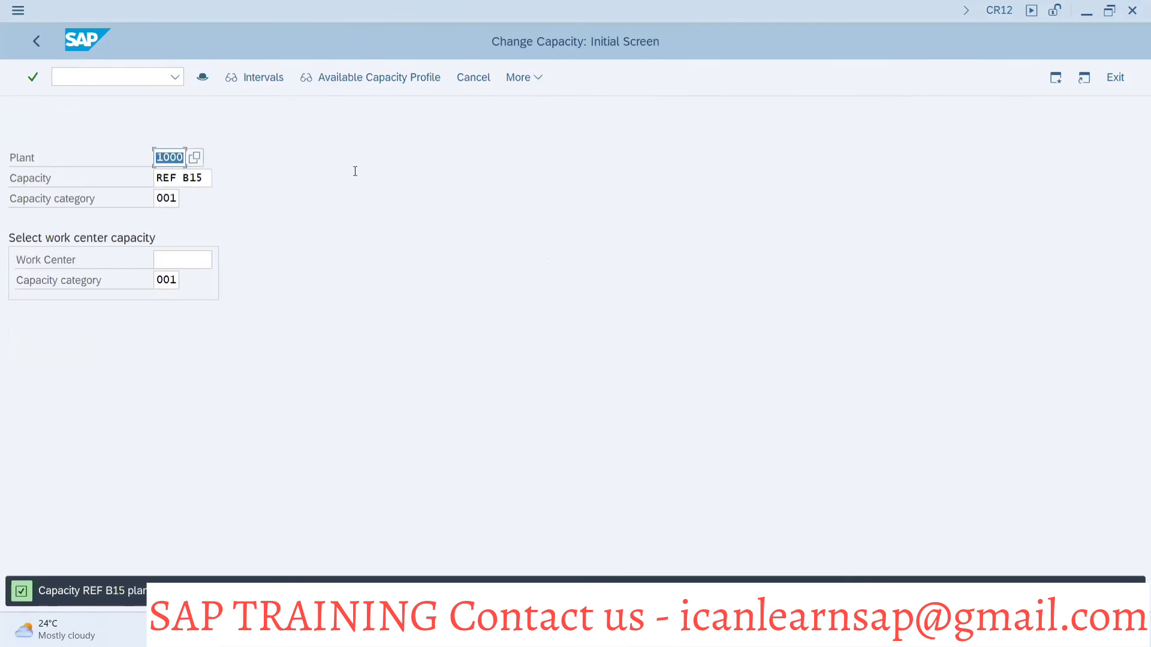
Return to the CR02 session and leave work center PLS-MOLD without saving
key(alt+Tab)
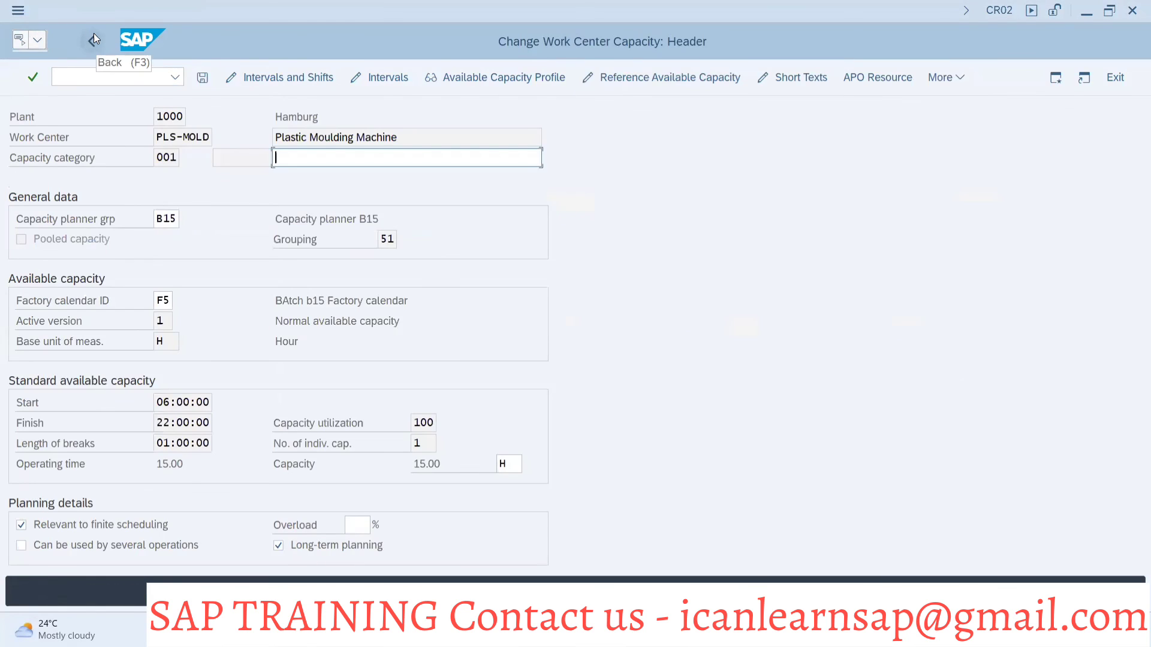
click(94, 36)
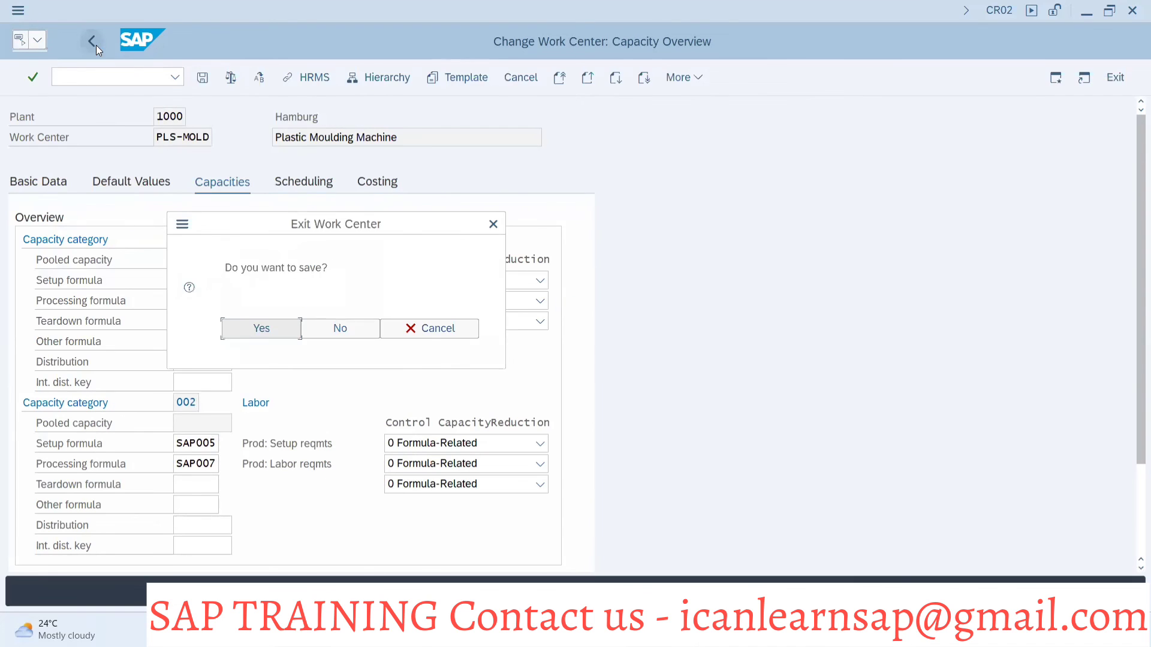
click(329, 332)
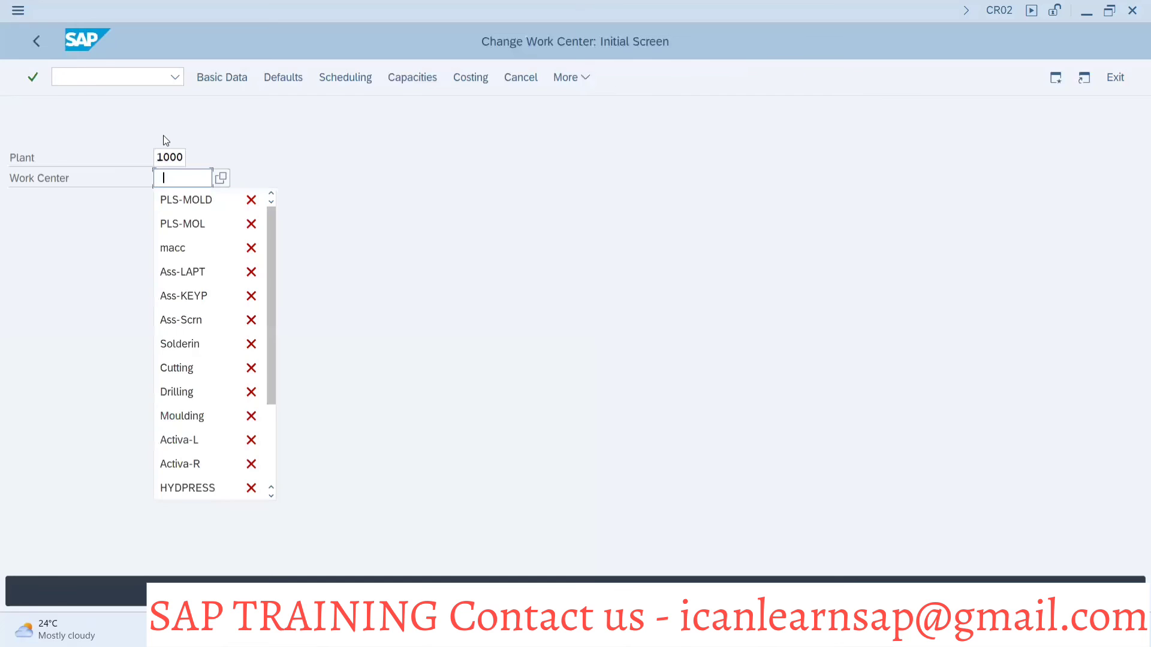
Reopen work center PLS-MOLD for changing and display the header of its machine capacity
click(187, 203)
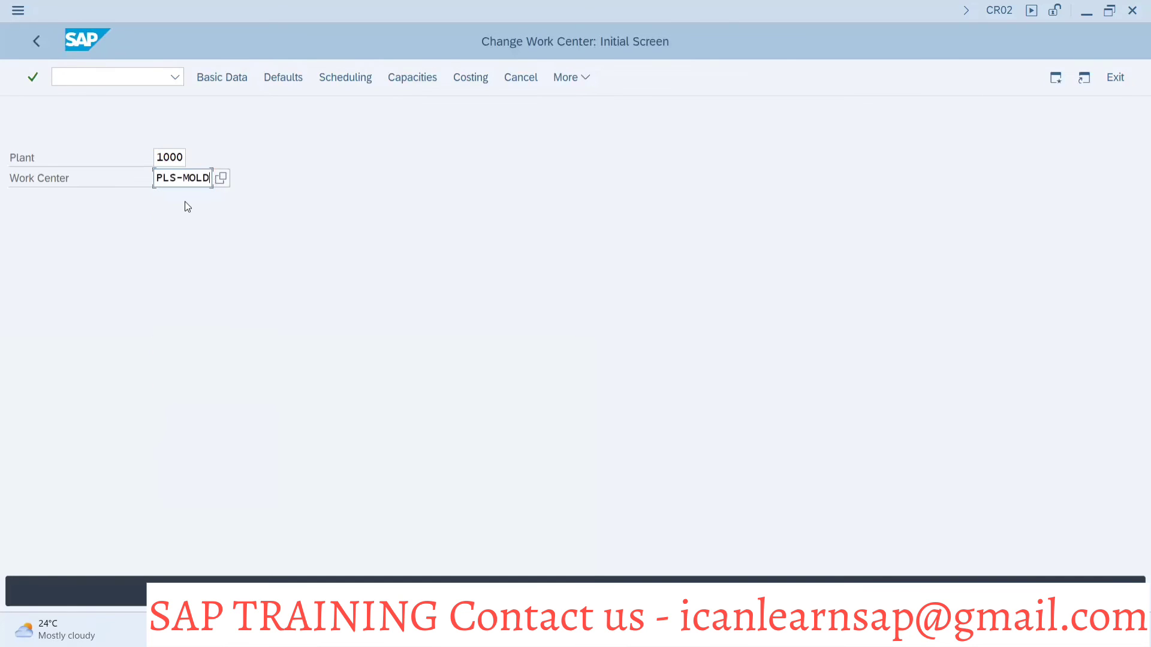
key(Return)
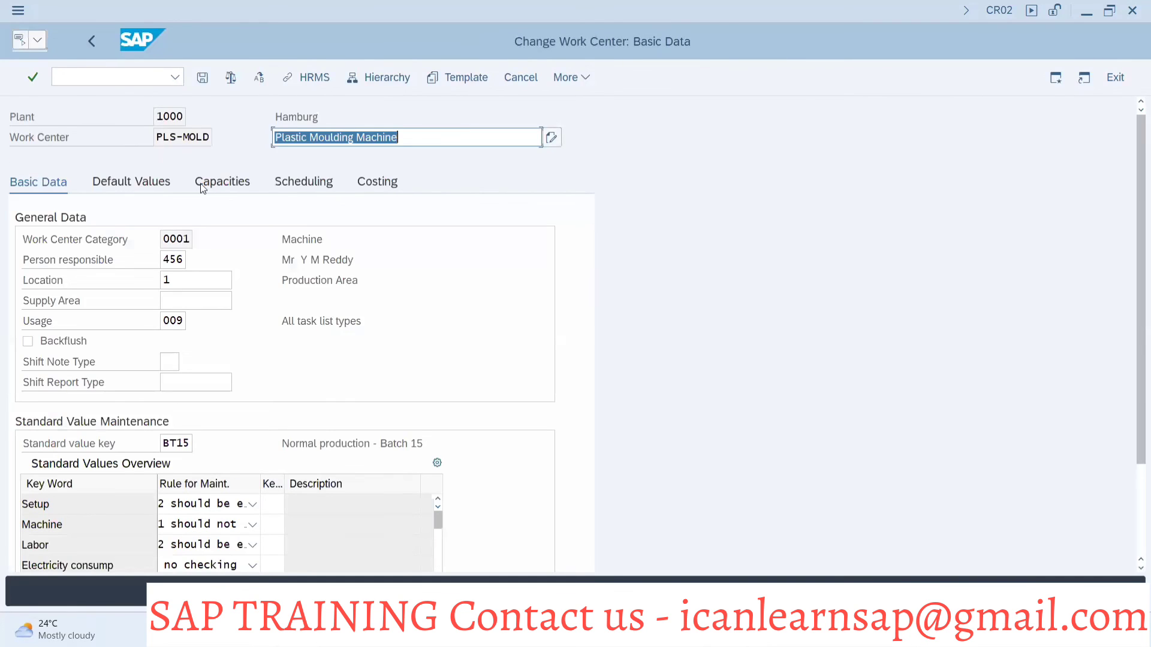
click(204, 183)
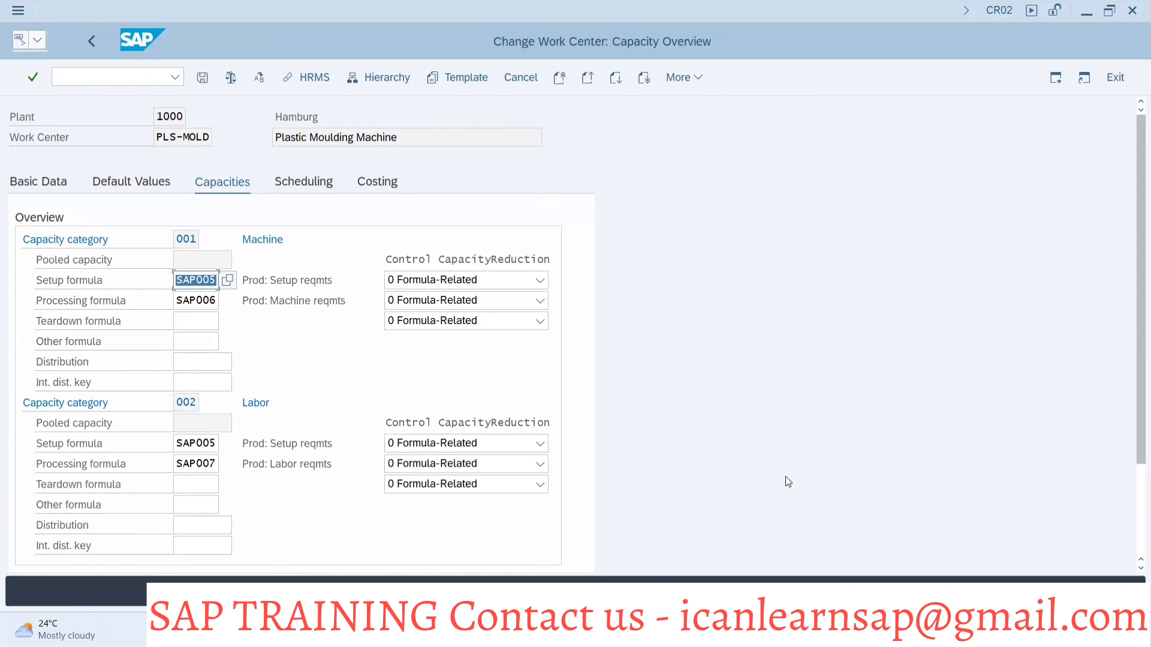
scroll(1135, 542, down, 3)
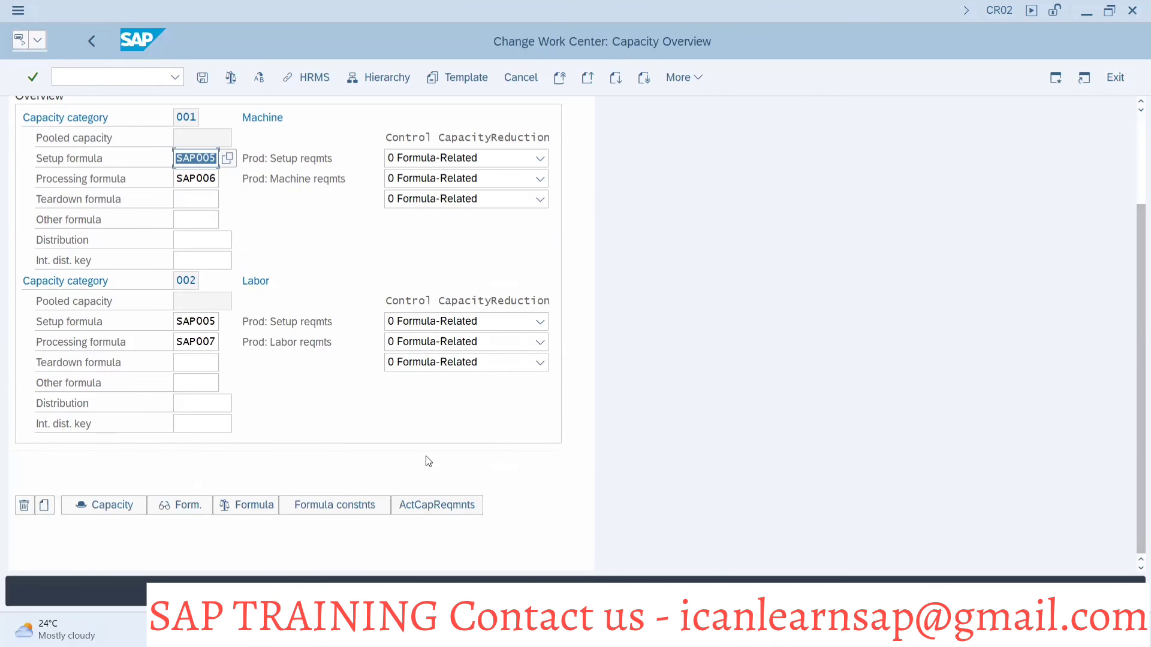
click(109, 505)
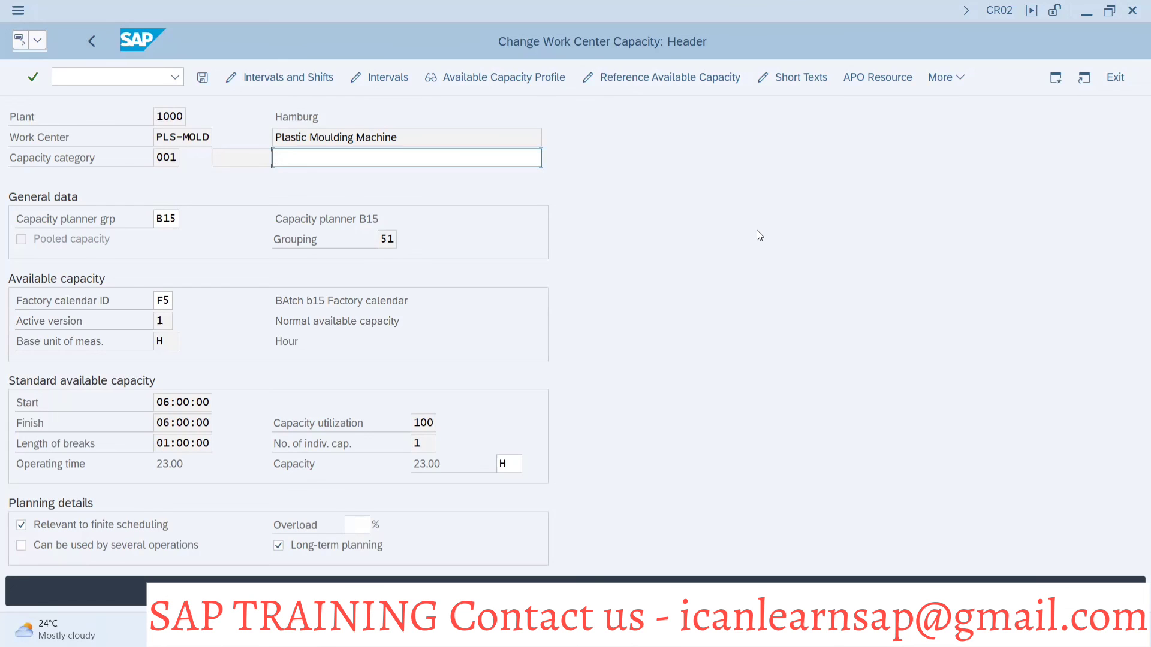
Remove REF B15 as the reference available capacity of the PLS-MOLD machine capacity
key(alt+Tab)
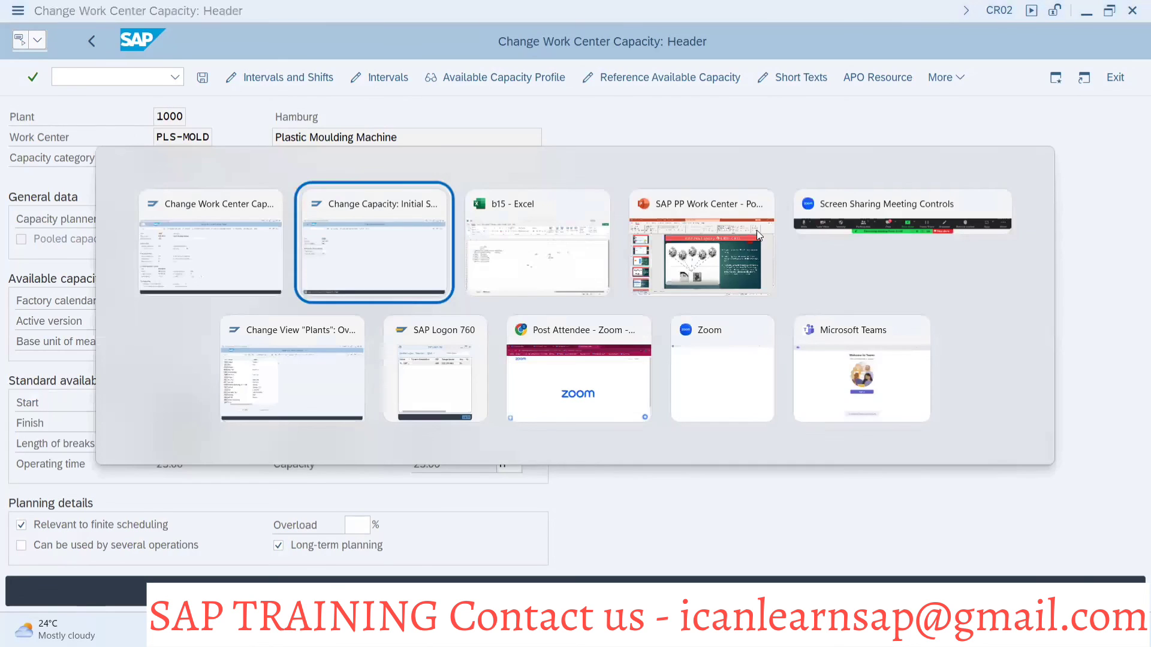
key(alt+Tab)
click(311, 230)
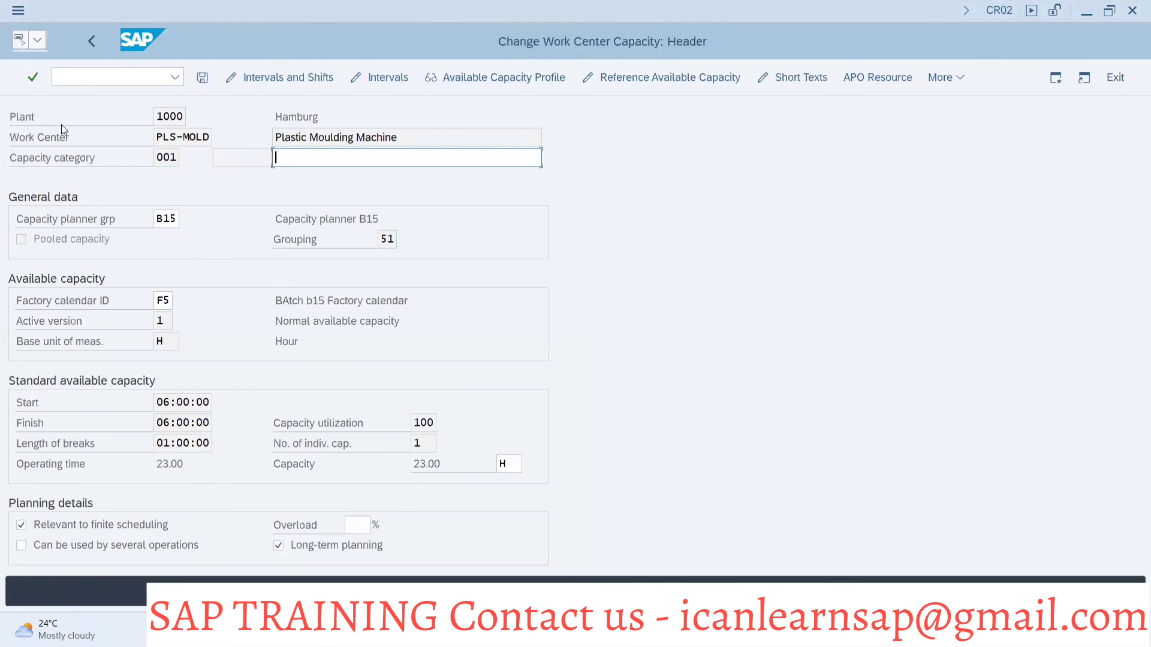
click(649, 84)
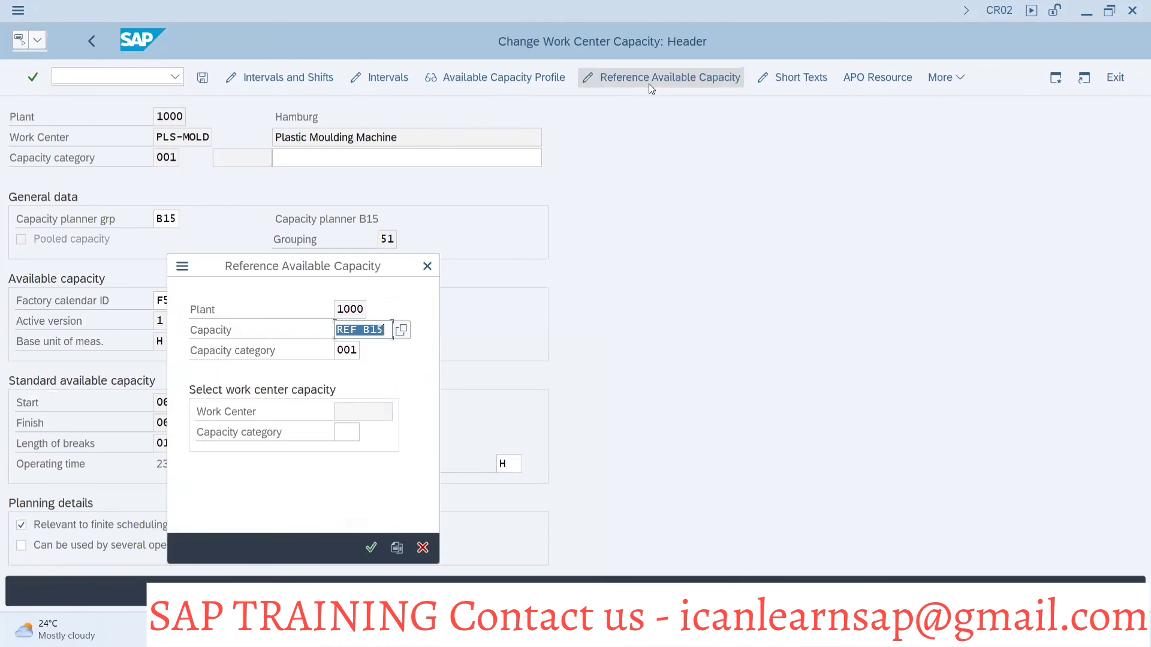
key(BackSpace)
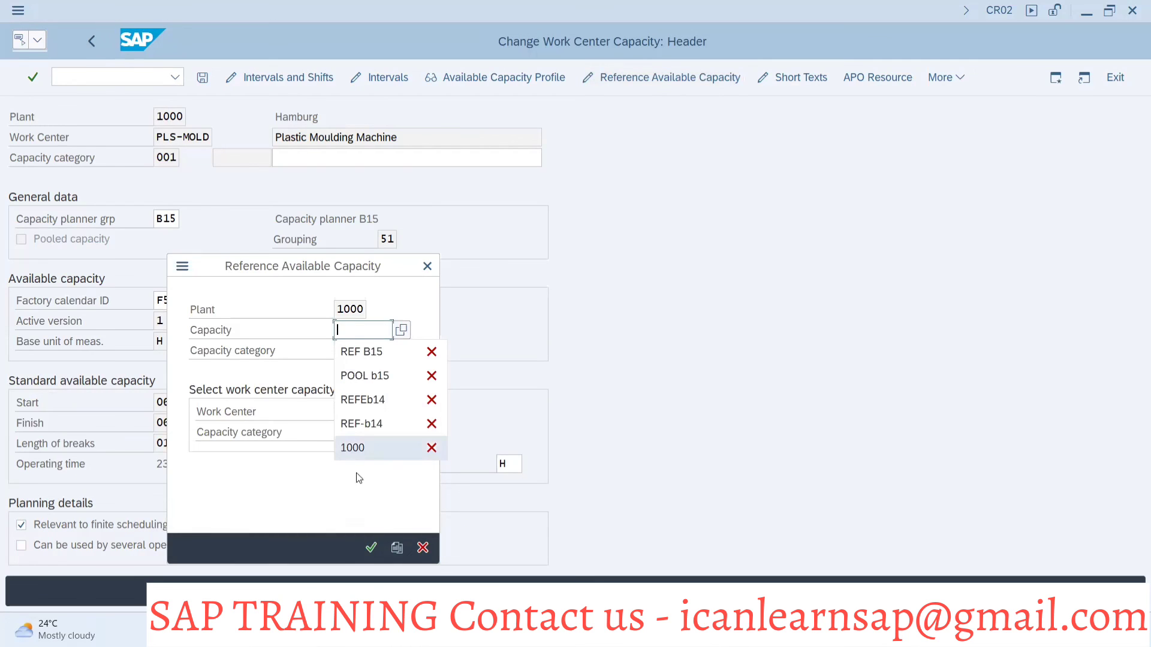
click(371, 548)
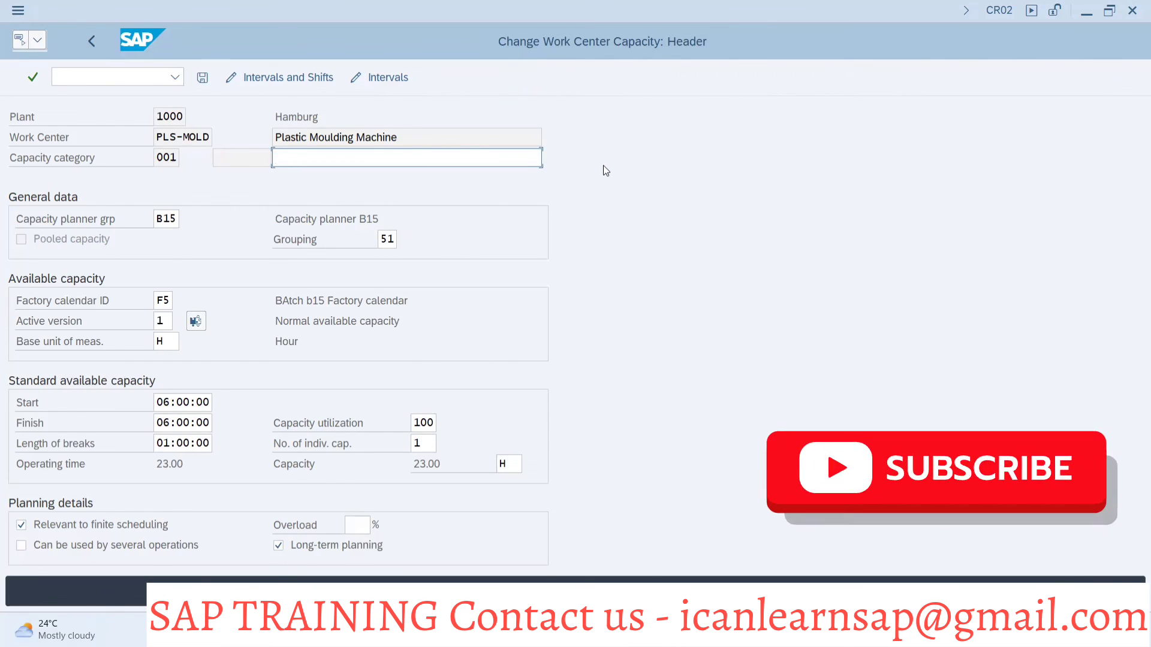
Switch to the SAP PP Work Center presentation in PowerPoint to view the Reference Capacity slide
key(alt+Tab)
key(alt+Tab)
key(alt+Tab)
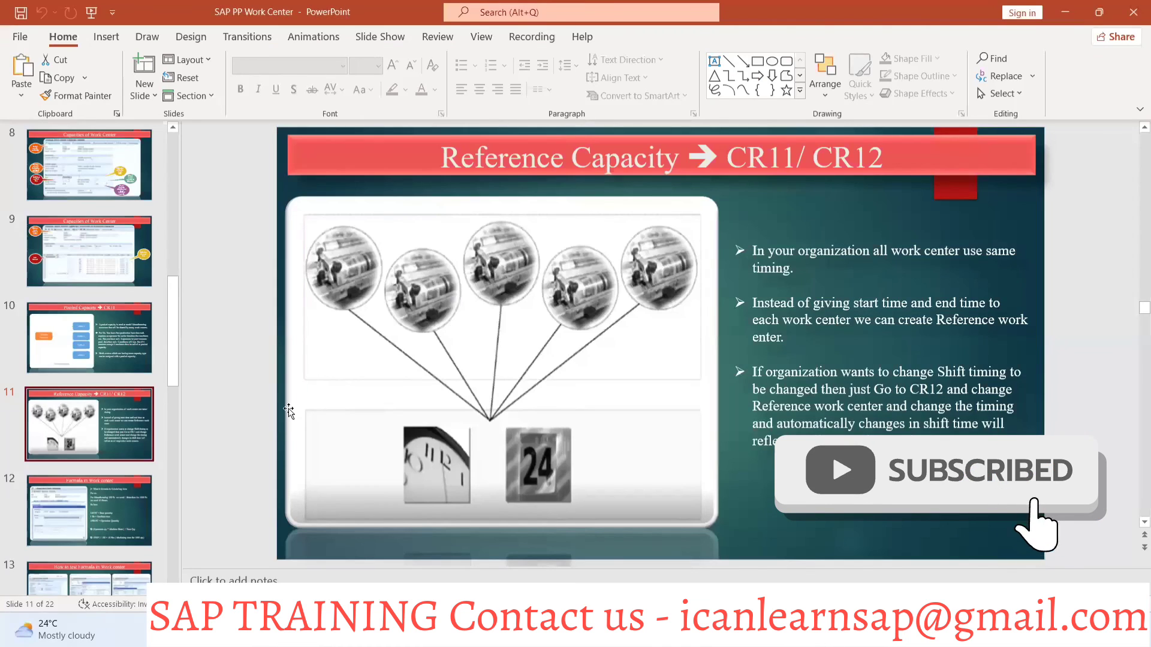